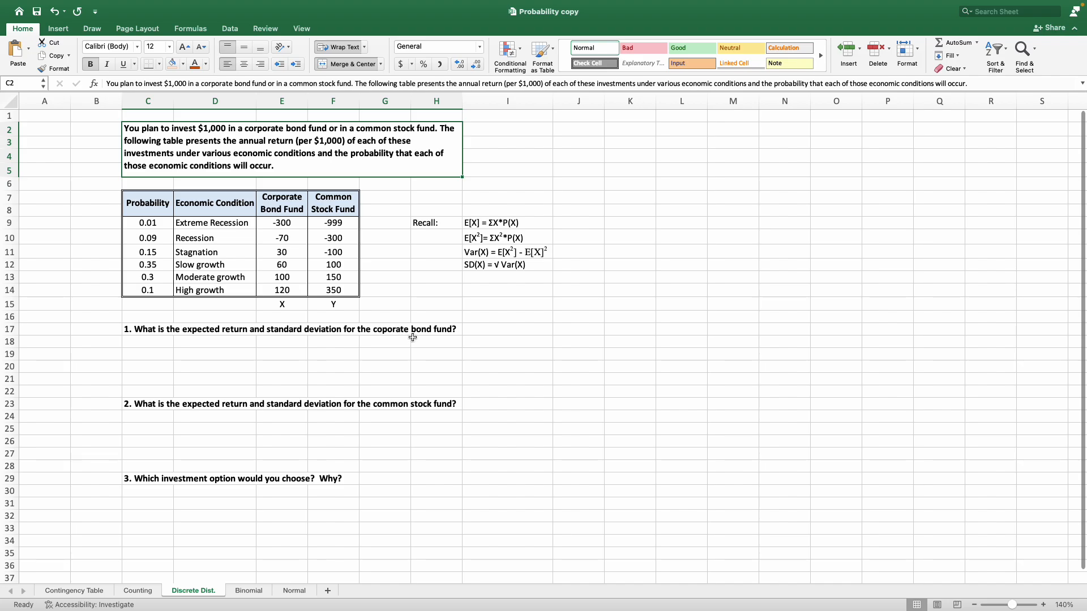
Review the probability table's columns for both funds, question 1 and the recalled expected value formula.
drag(161, 197, 161, 290)
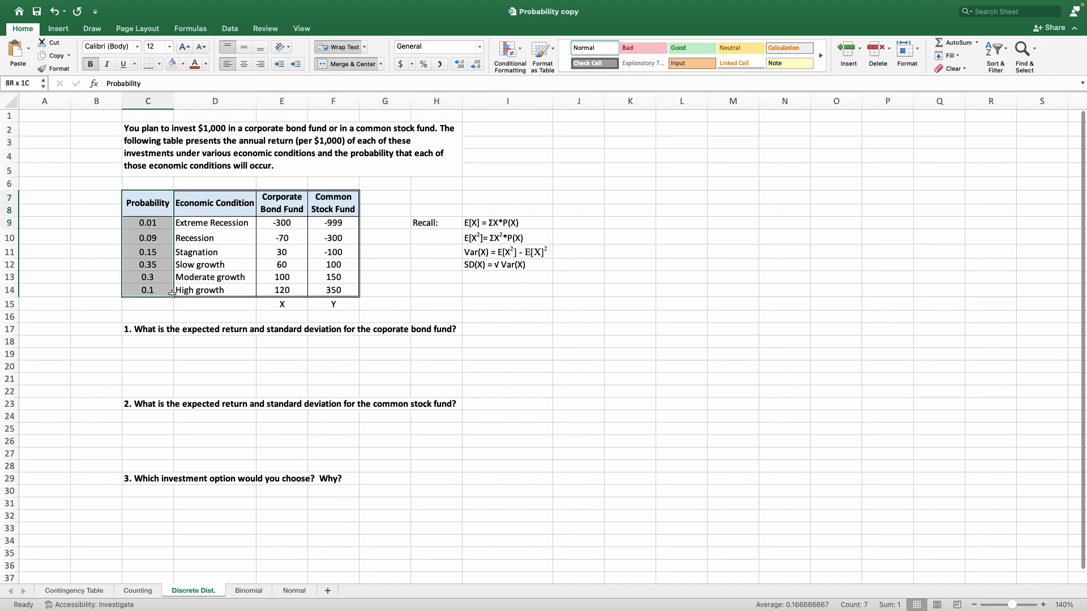
drag(245, 204, 242, 291)
drag(290, 203, 299, 292)
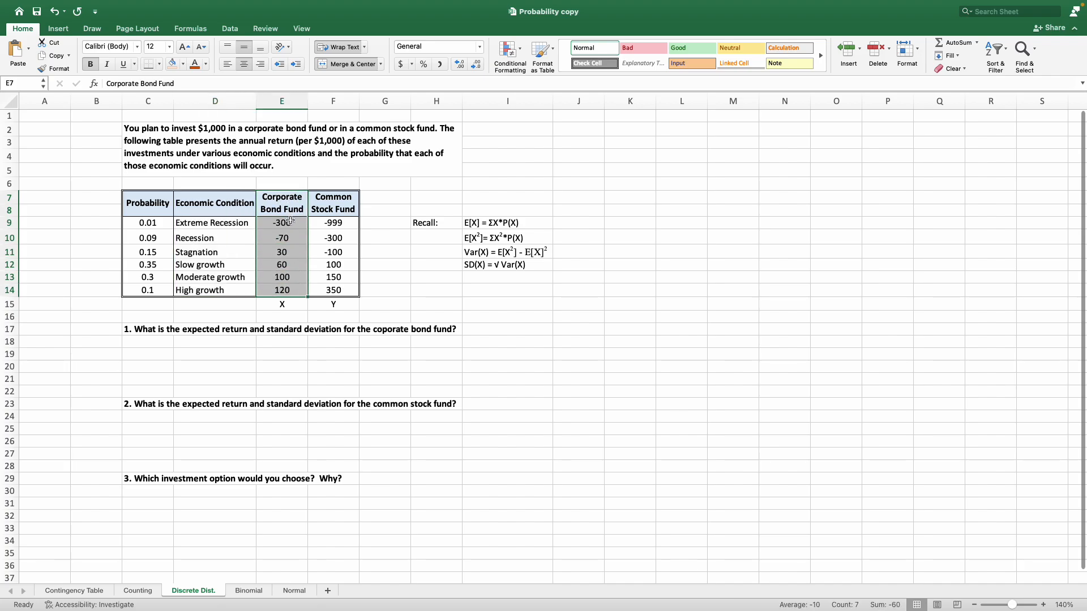
drag(290, 222, 295, 292)
drag(337, 203, 340, 292)
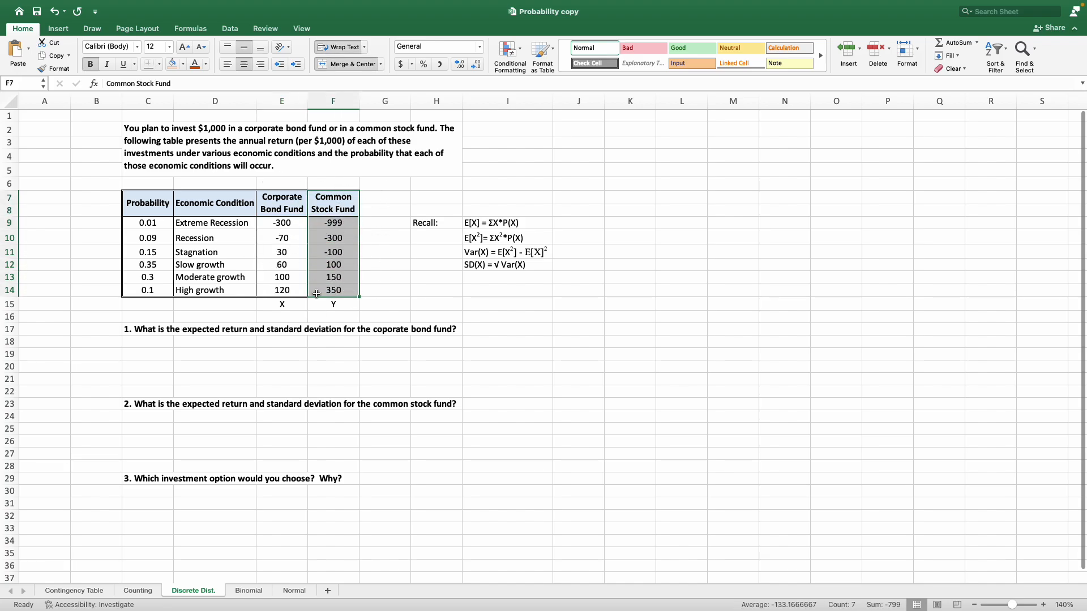
drag(289, 228, 340, 291)
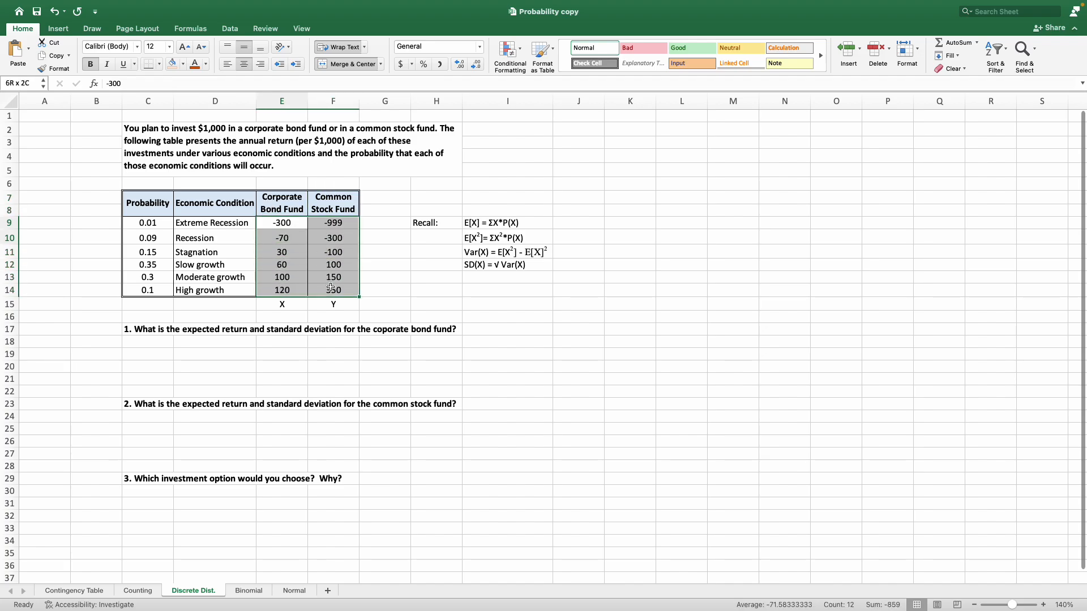
drag(249, 224, 280, 202)
click(331, 317)
click(297, 314)
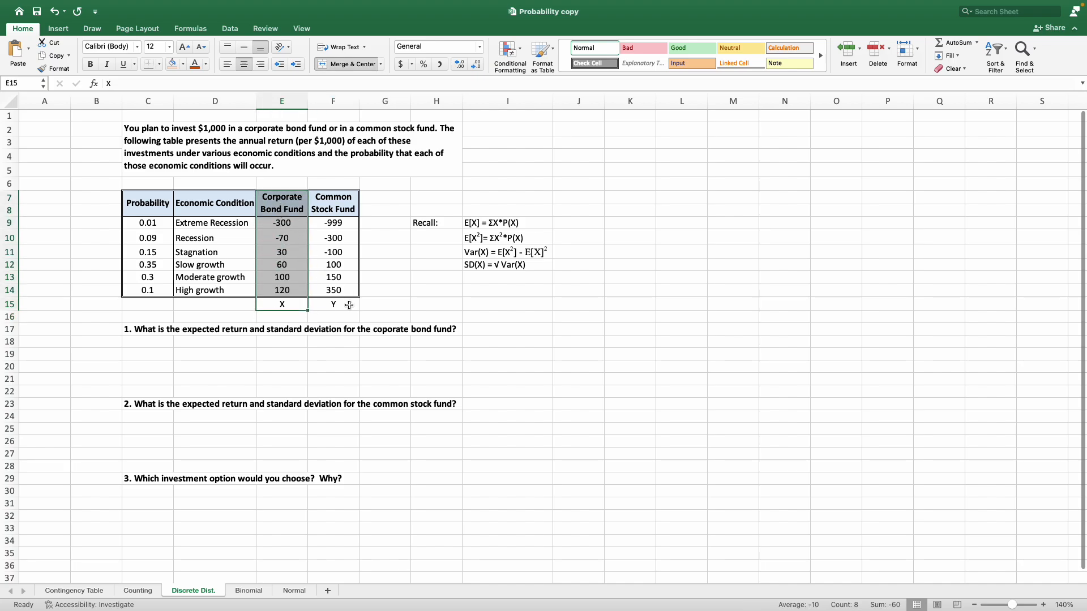
drag(349, 305, 340, 209)
click(399, 277)
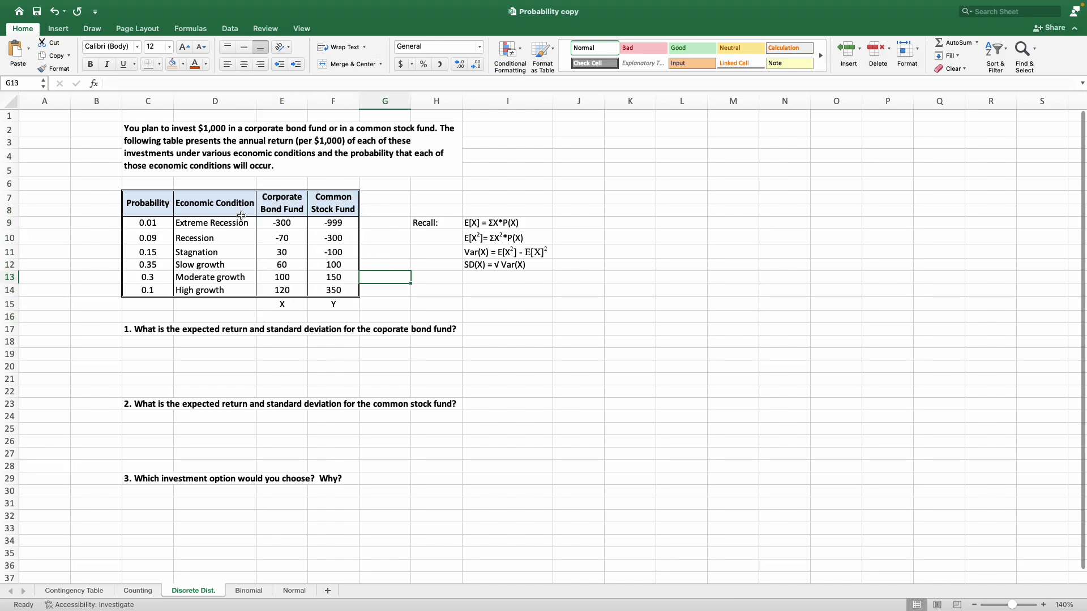
click(148, 329)
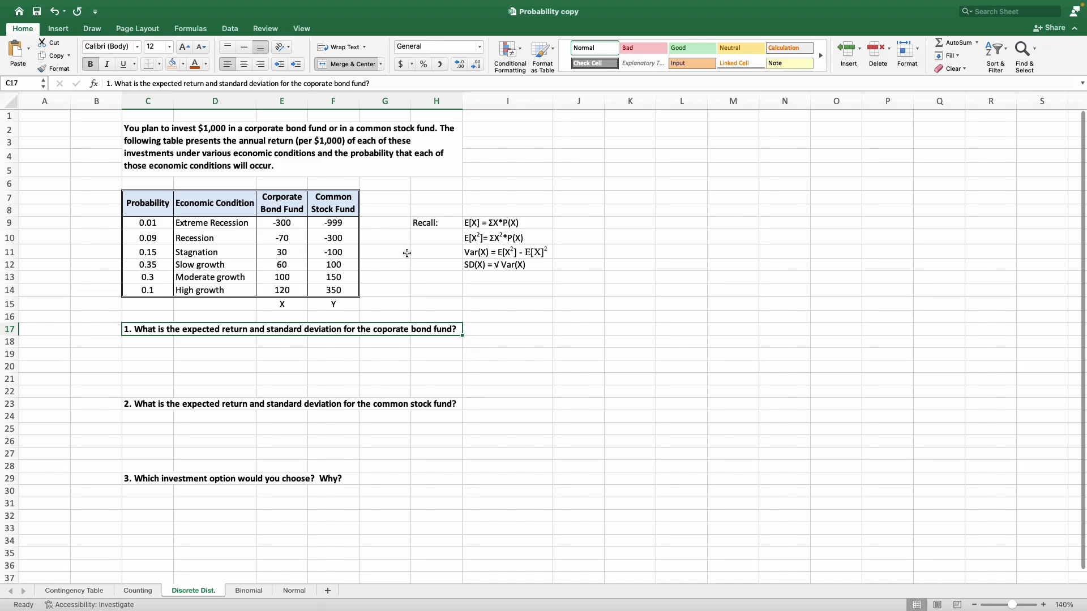
click(442, 225)
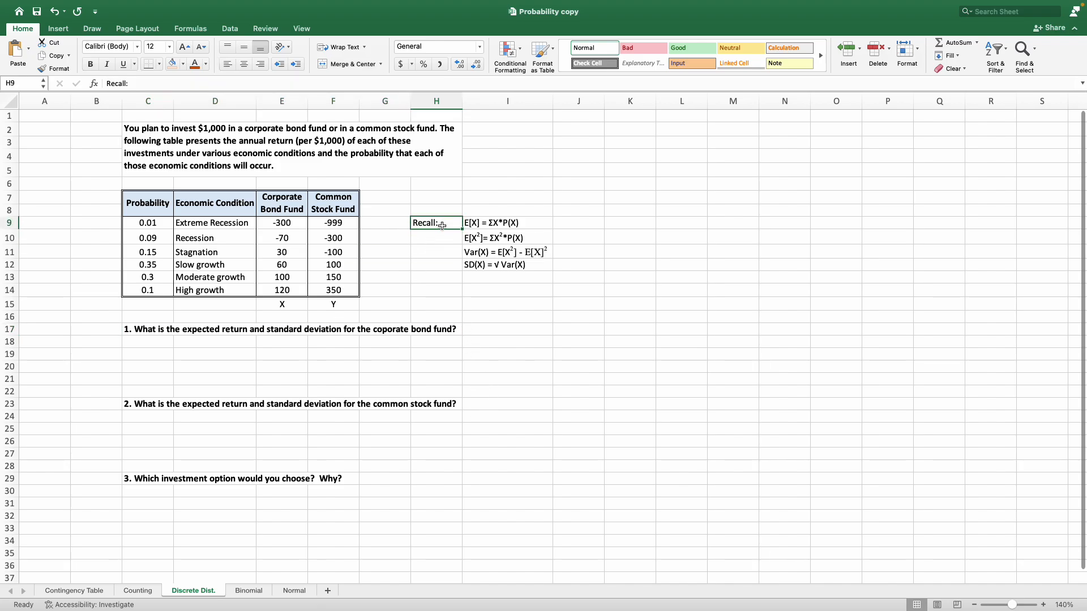
click(520, 224)
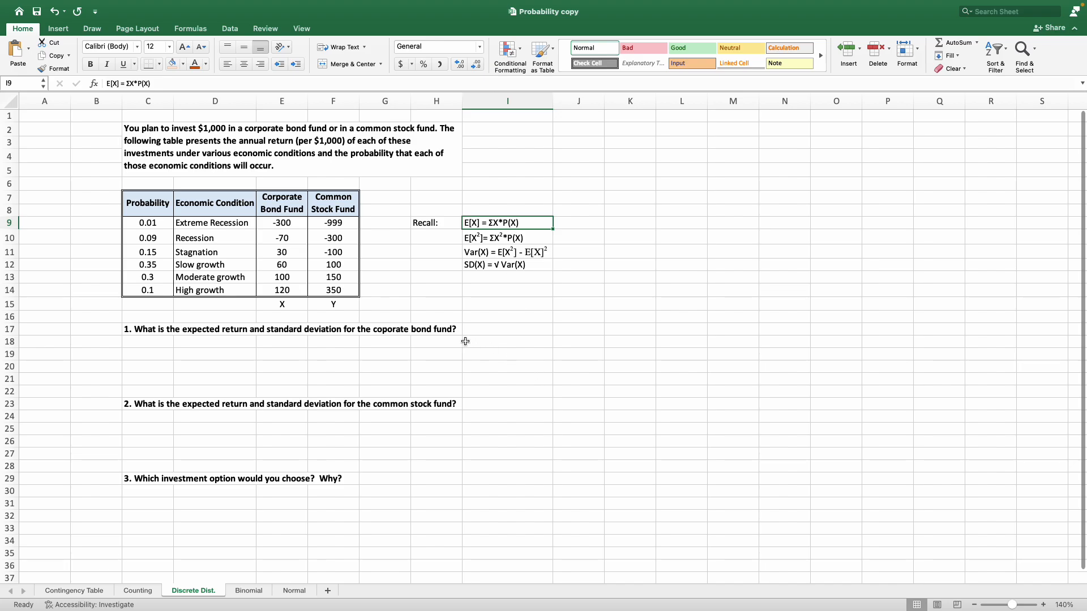
Enter the label E[X] in cell C18 below question 1.
click(150, 341)
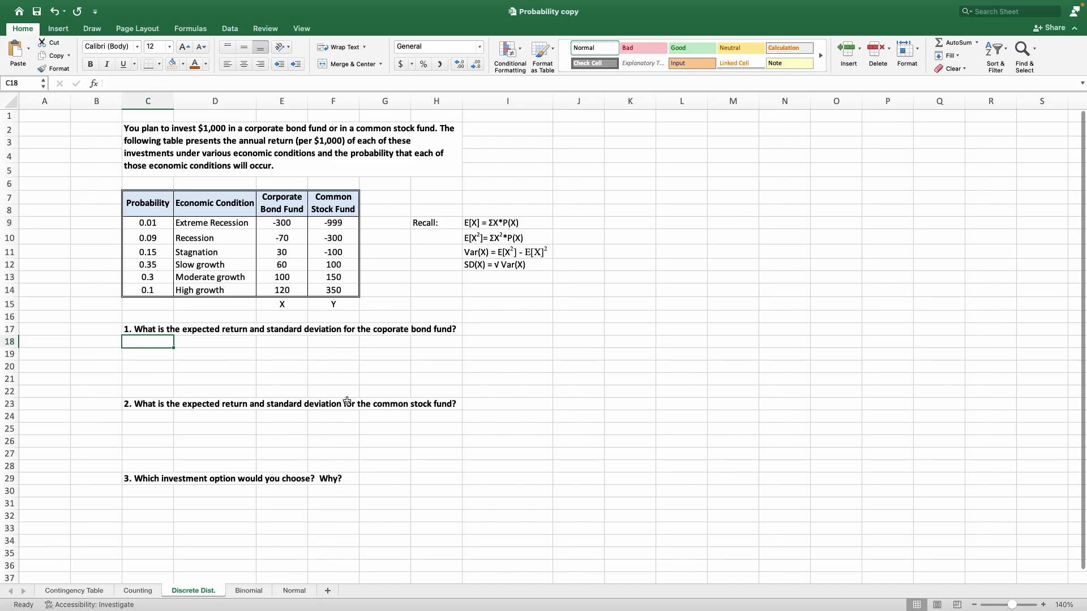
text(E()
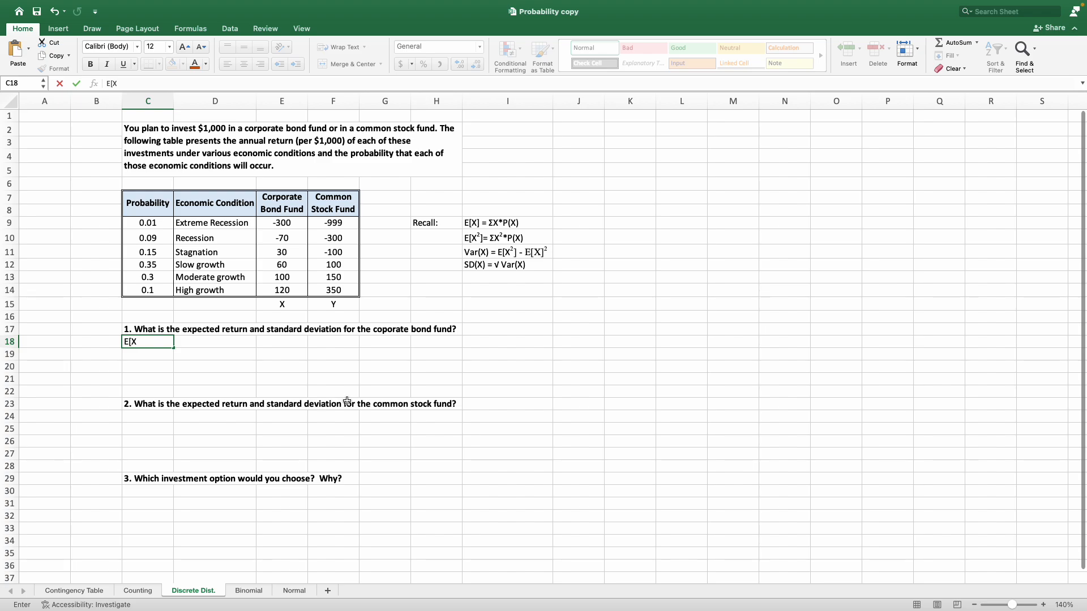
key(Return)
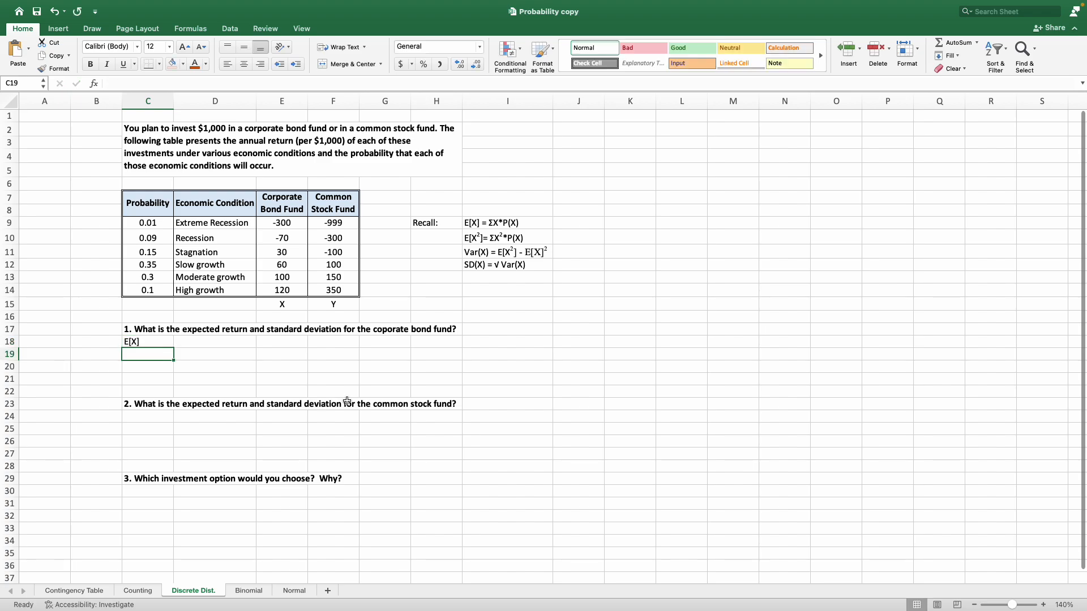
Calculate the corporate bond fund's expected return in D18 with =E9*C9+E10*C10+E11*C11+E12*C12+E13*C13+E14*C14.
key(Up)
key(Right)
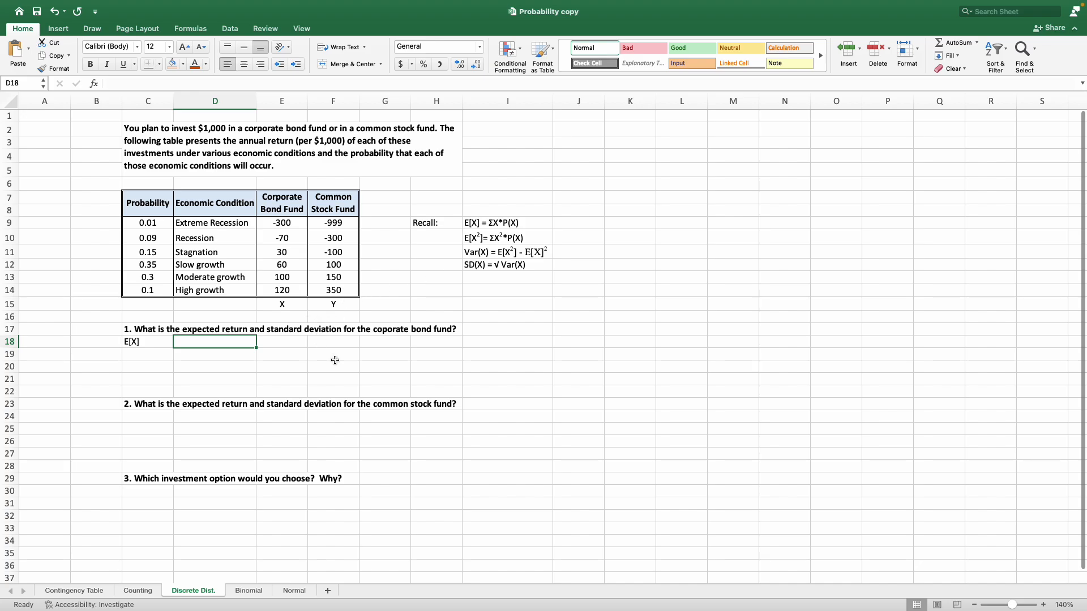
text(=)
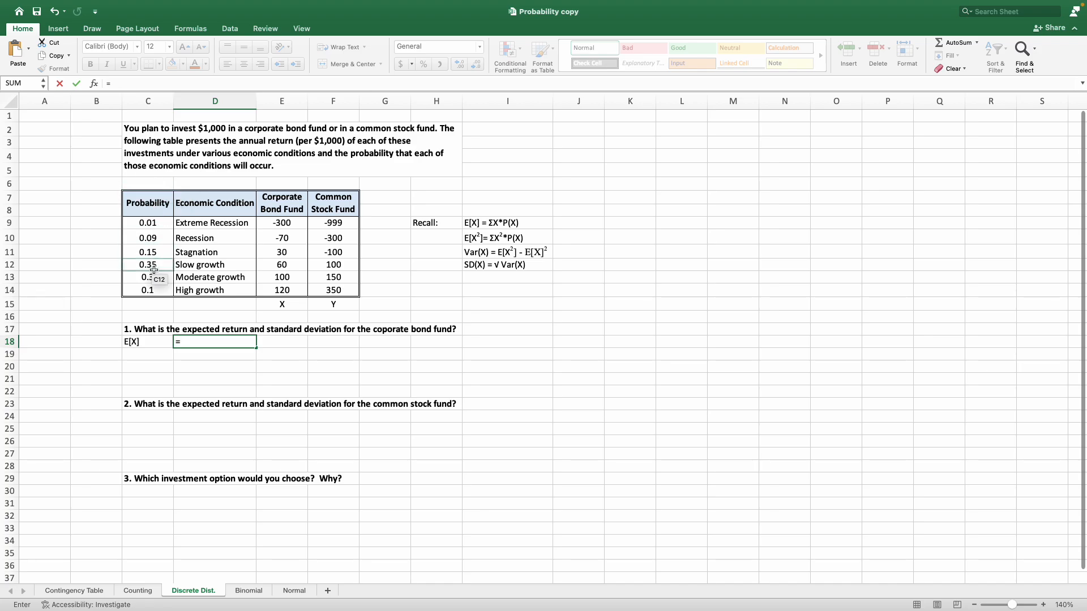
click(297, 224)
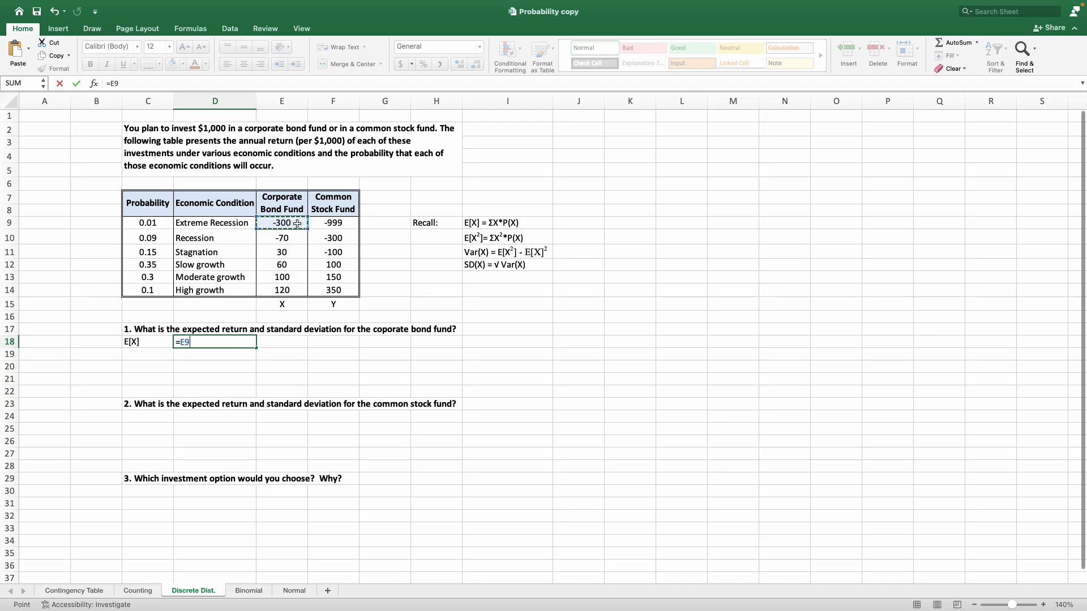
text(*)
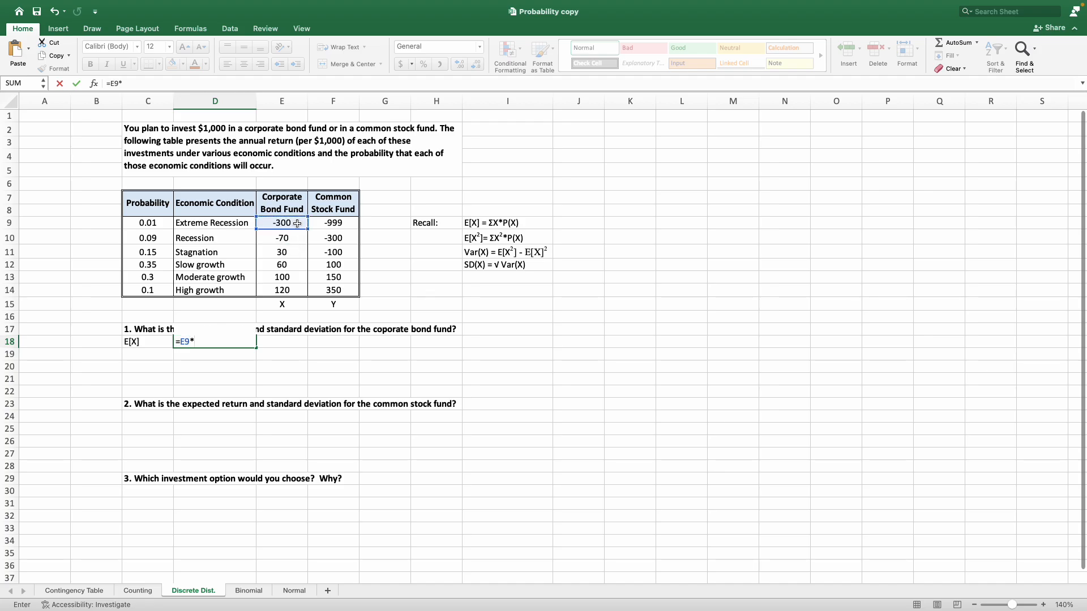
click(154, 223)
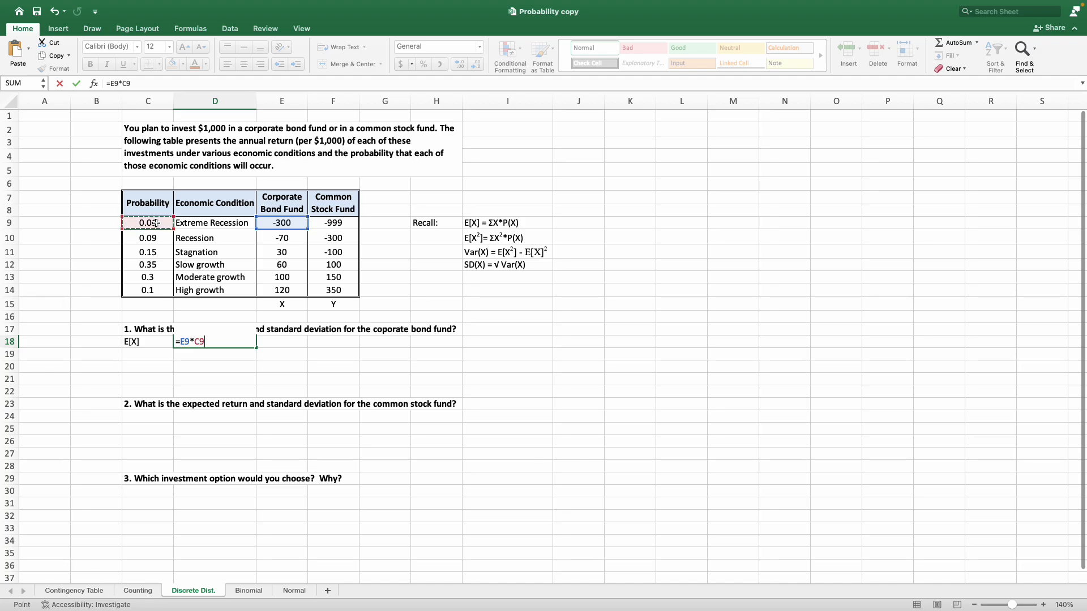
text(+)
click(290, 239)
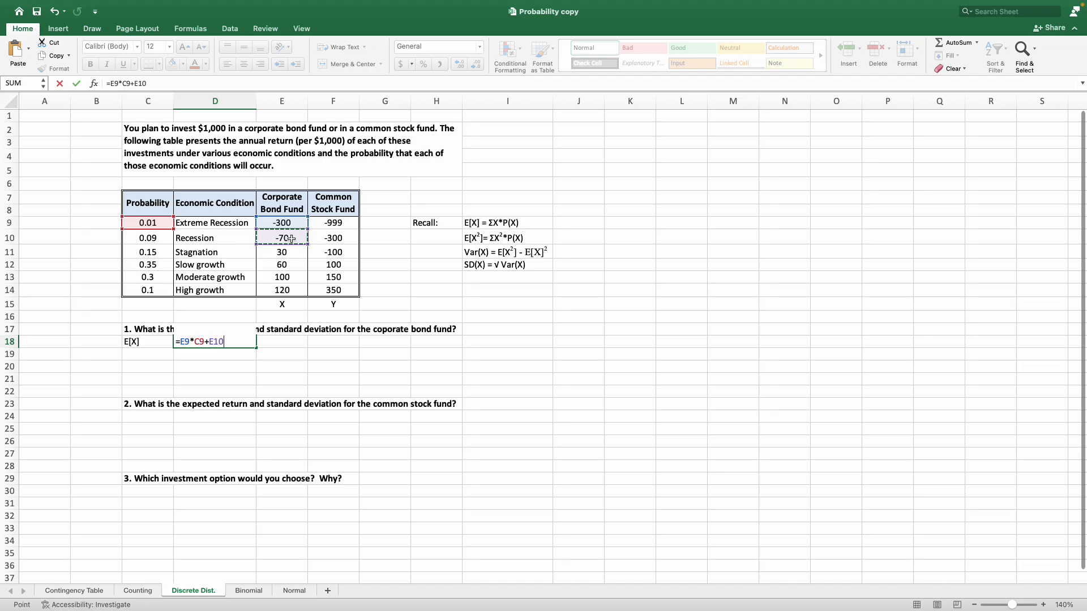
text(*)
click(160, 239)
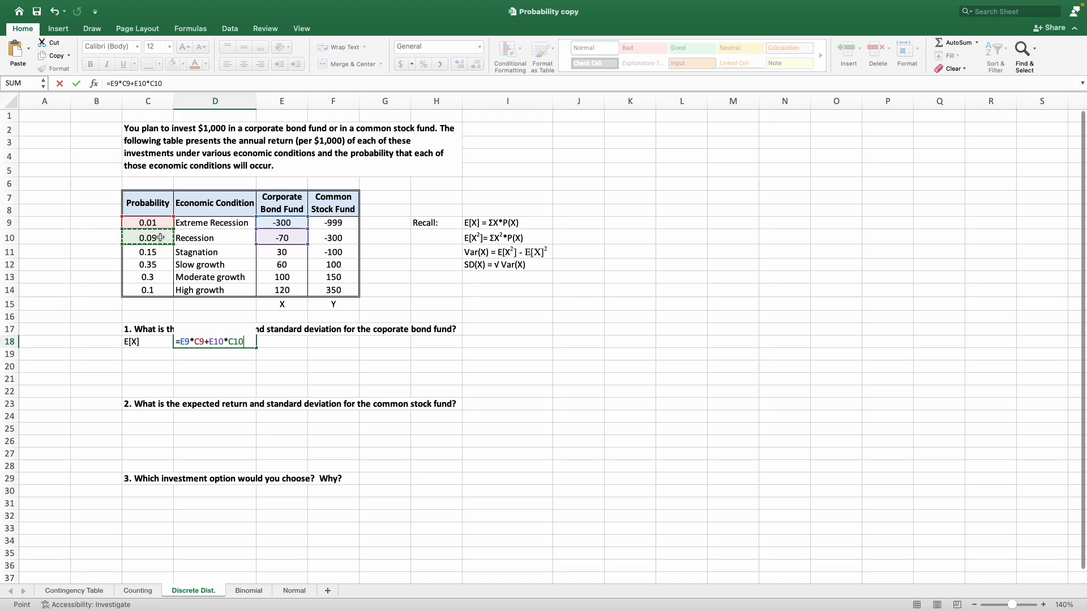
text(+)
click(270, 253)
text(*)
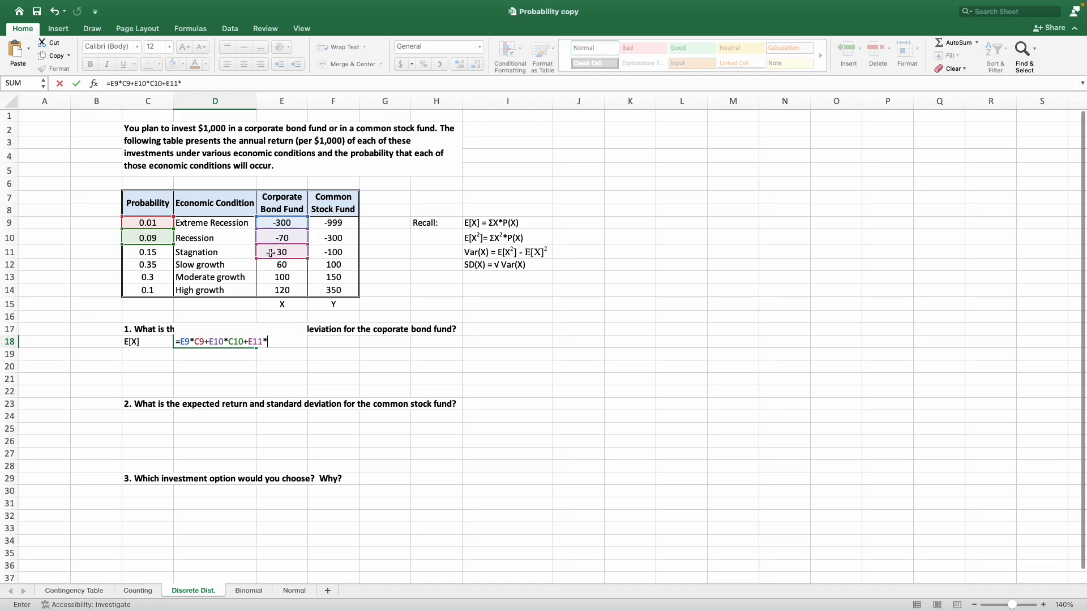
click(166, 253)
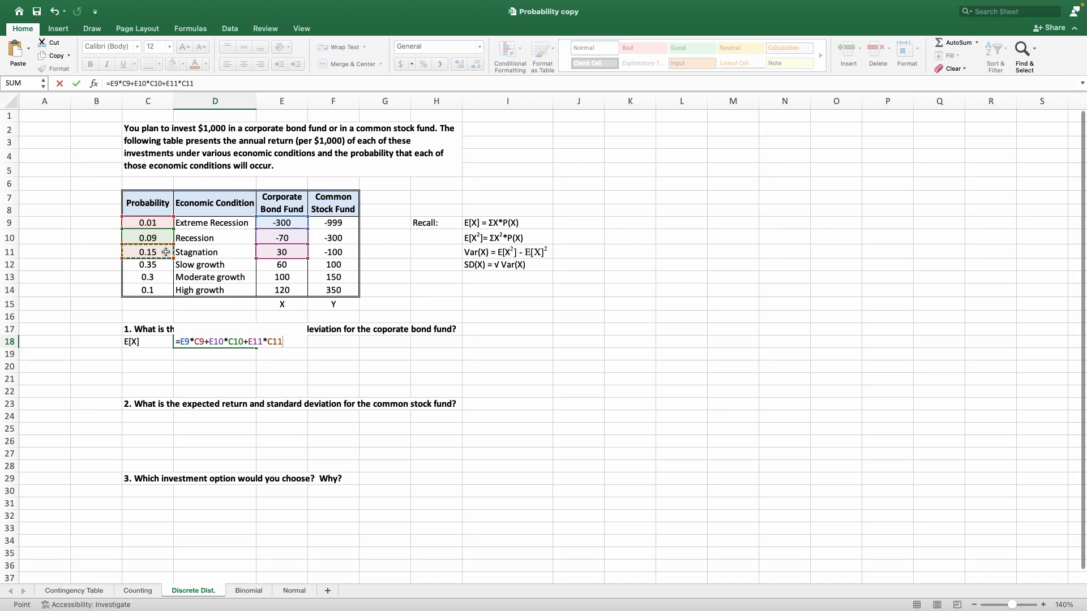
text(+)
click(262, 268)
text(*)
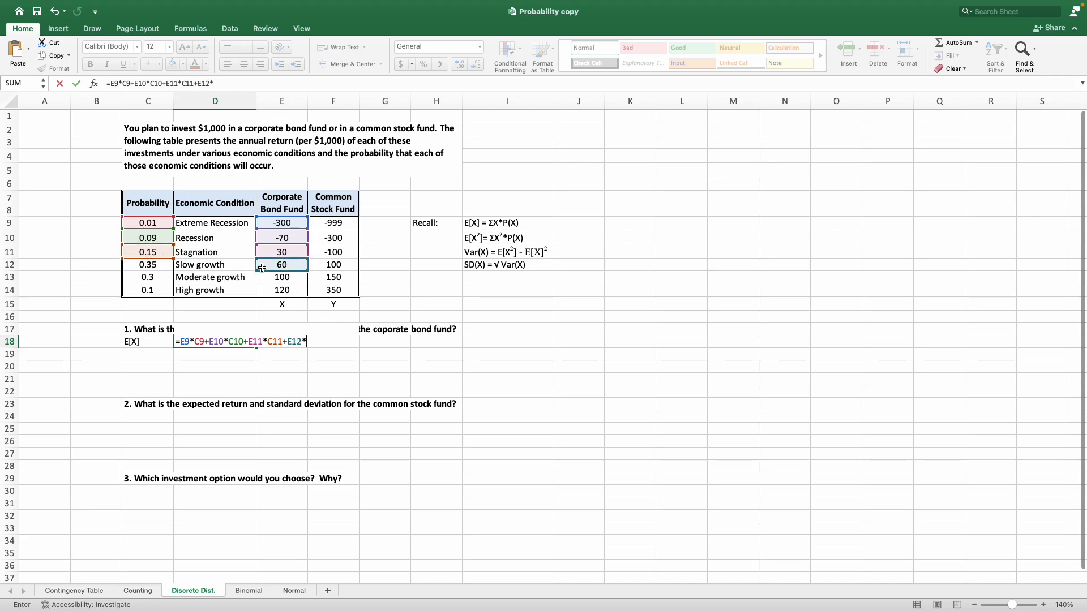
click(160, 263)
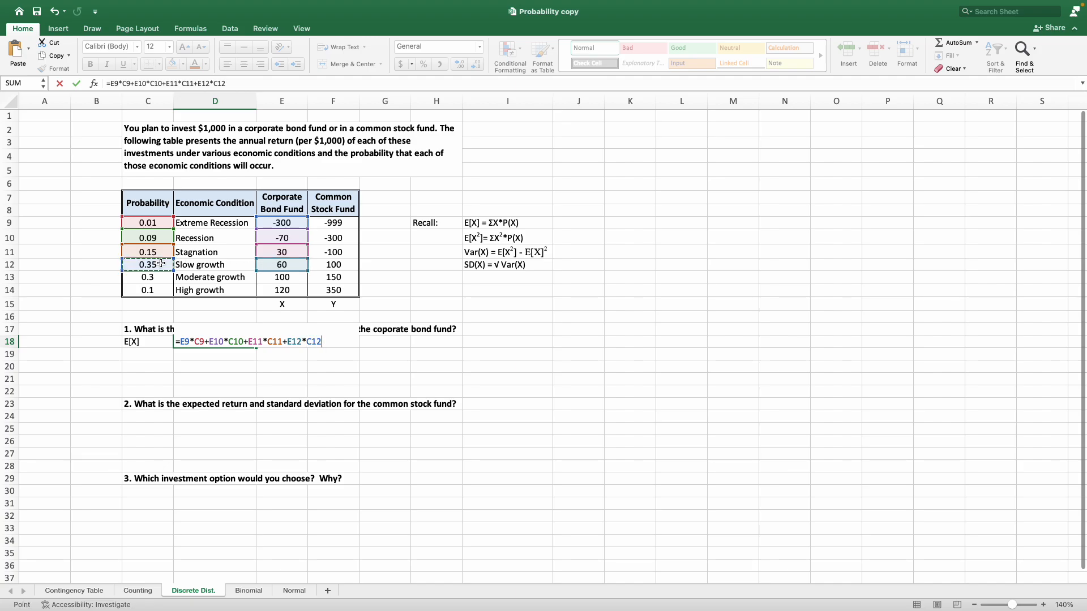
text(+)
click(302, 278)
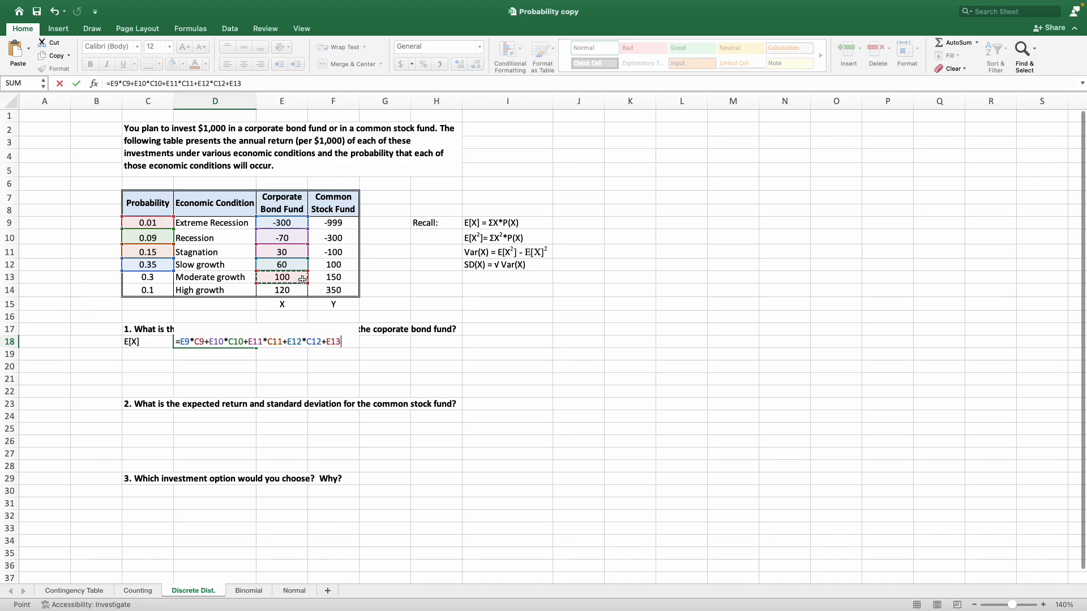
text(*)
click(141, 277)
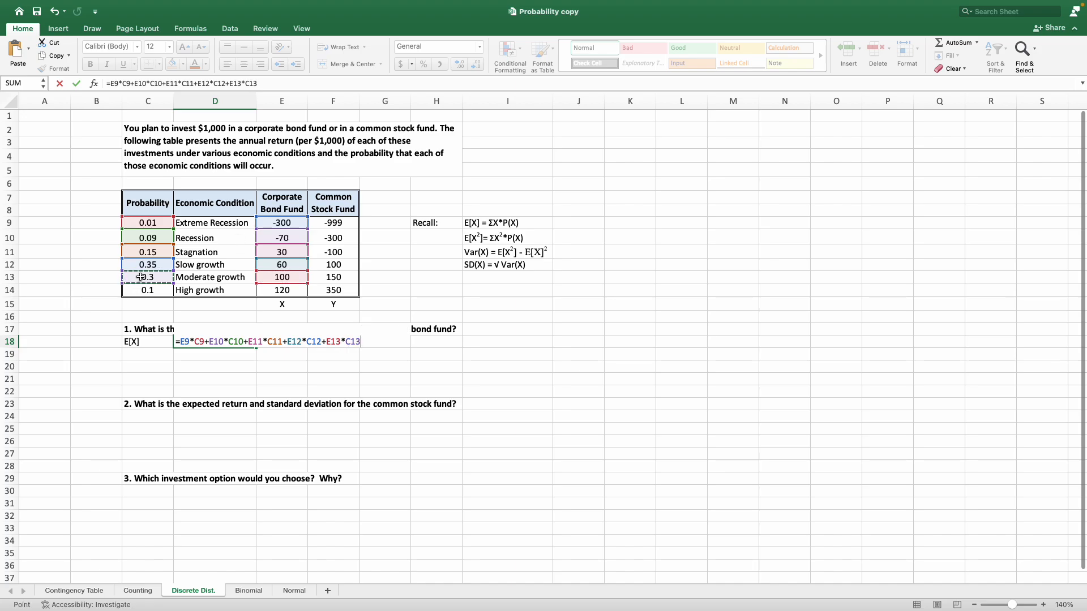
text(+)
click(295, 290)
text(*)
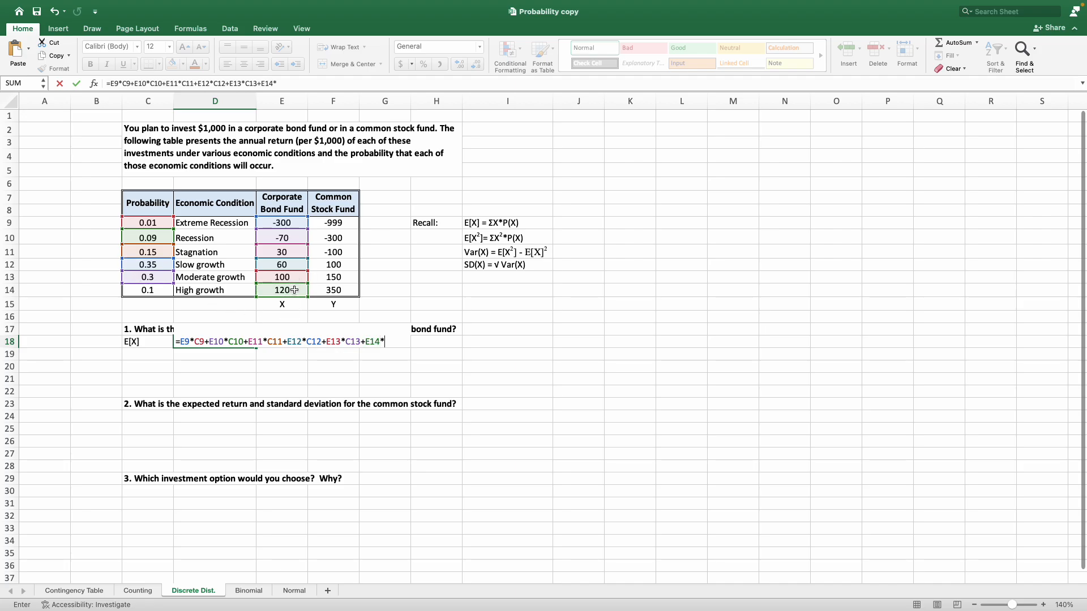
click(161, 290)
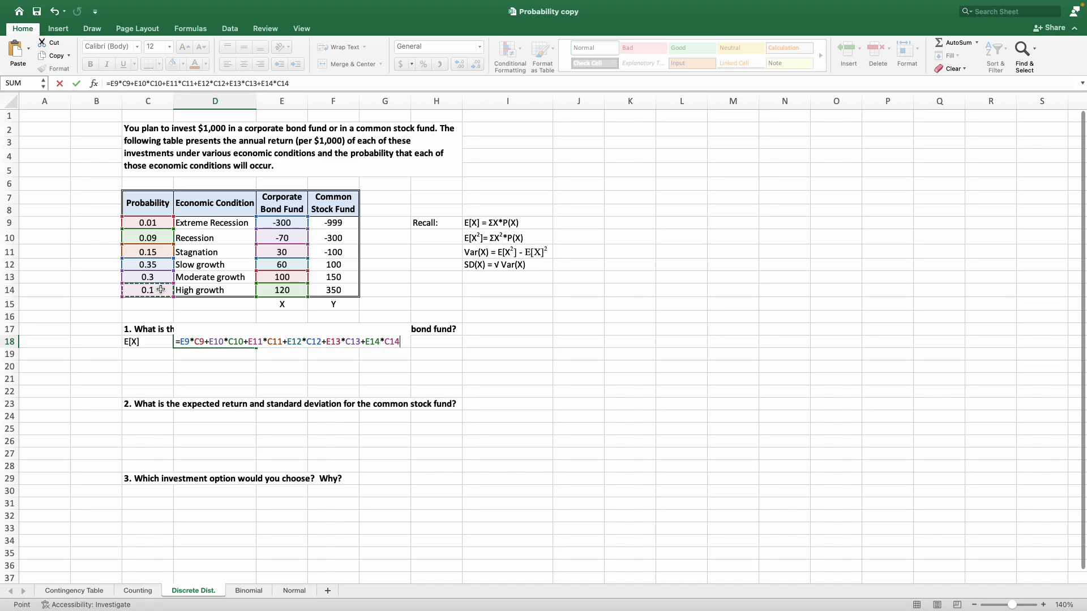
key(Return)
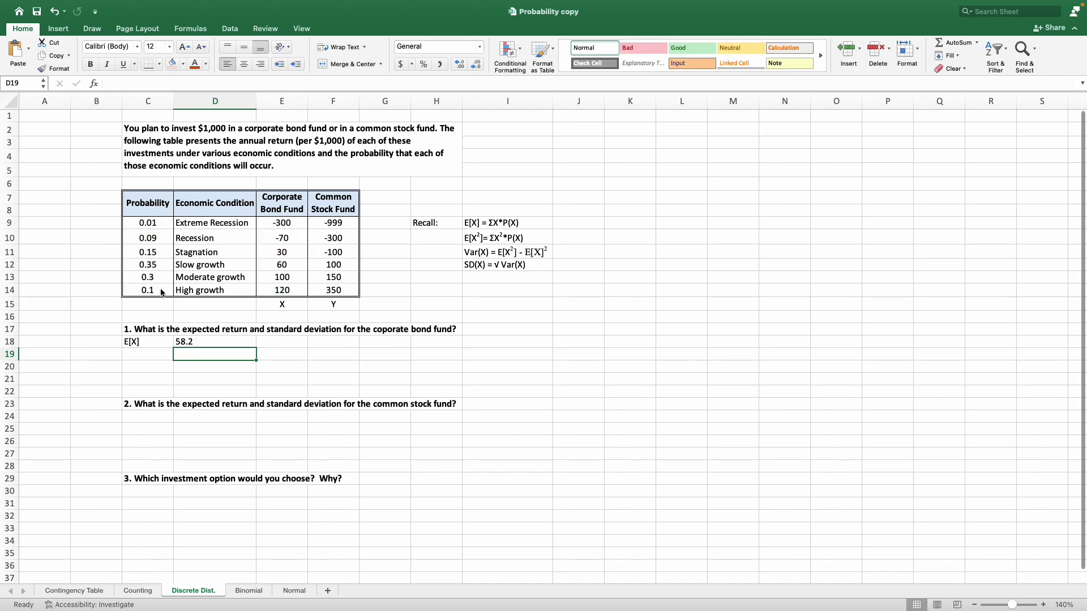
Right-align the E[X] label in C18 and fill cells C18:D18 with light orange.
click(150, 343)
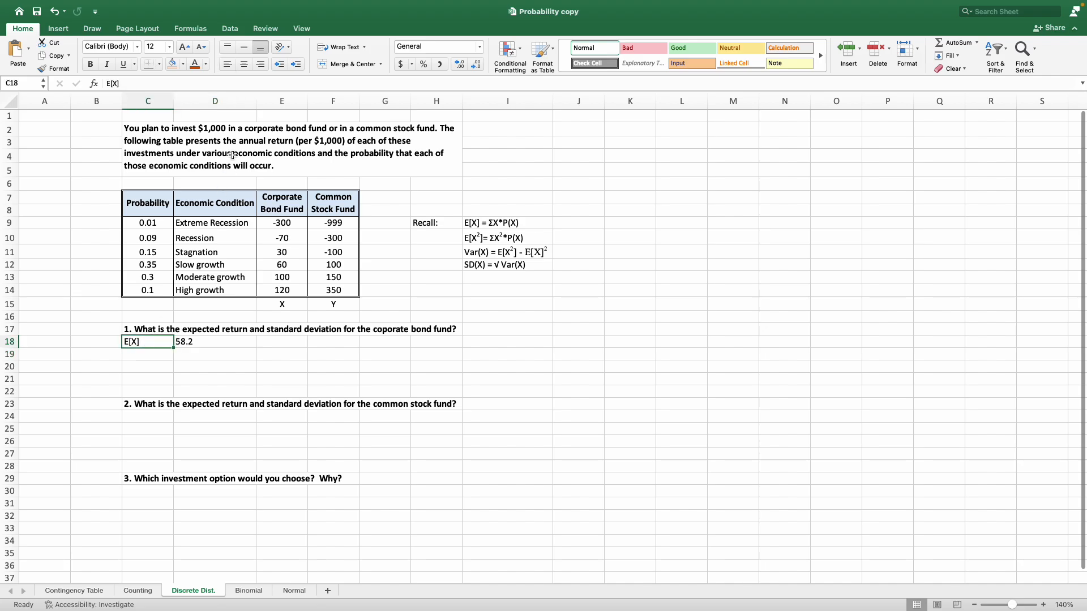
click(260, 64)
drag(161, 344, 204, 339)
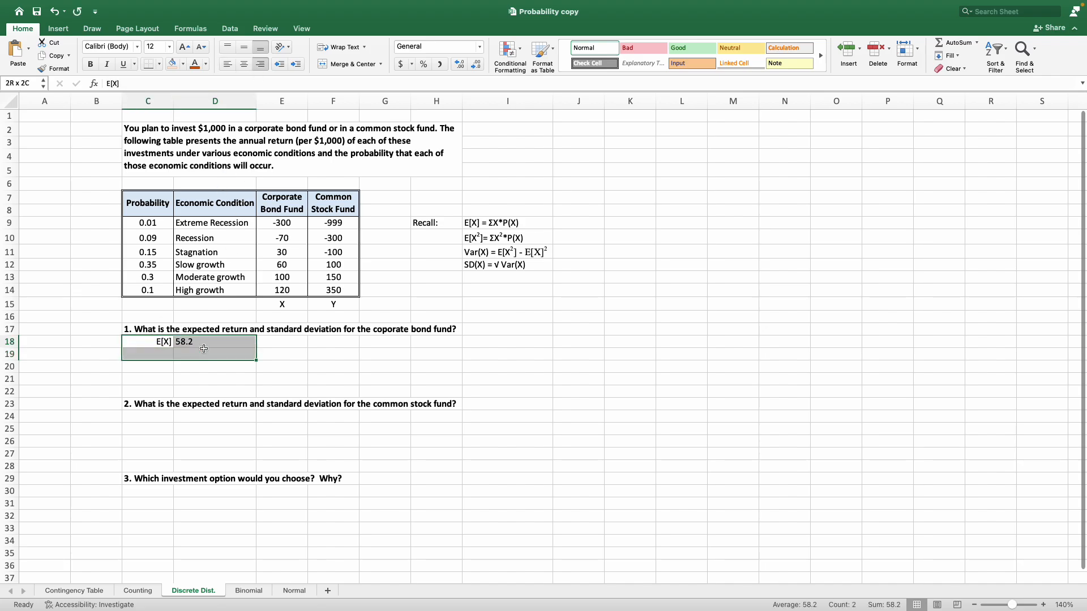
click(172, 64)
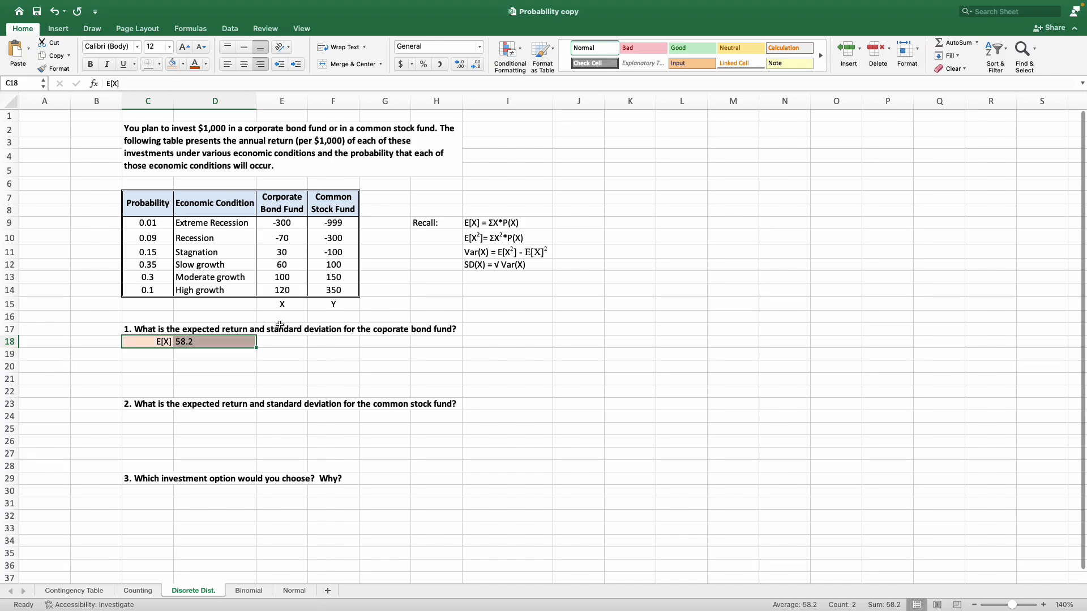
click(216, 369)
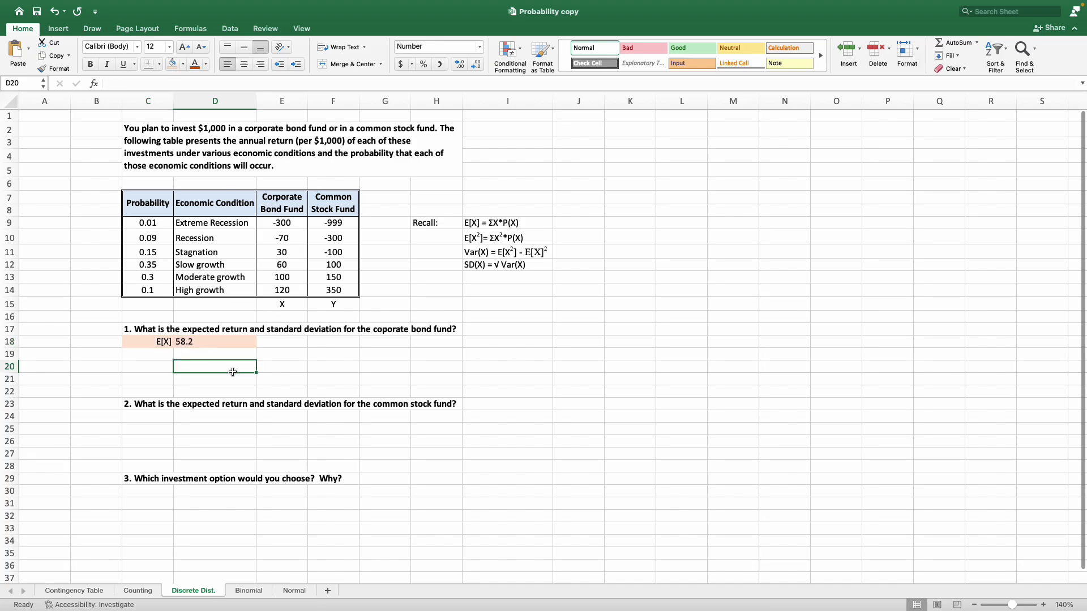
drag(292, 206, 290, 293)
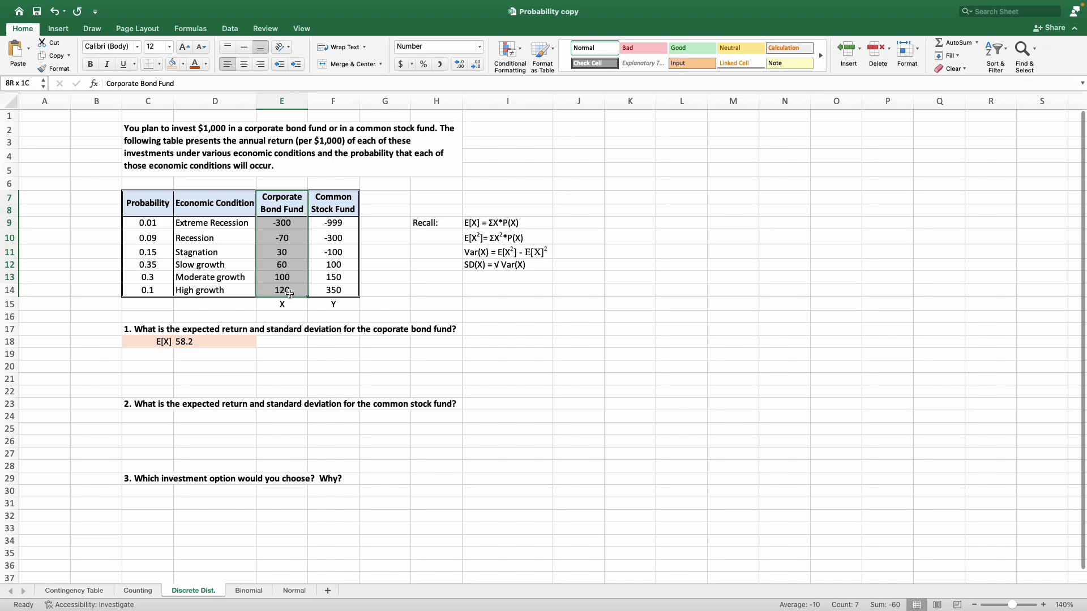
click(163, 356)
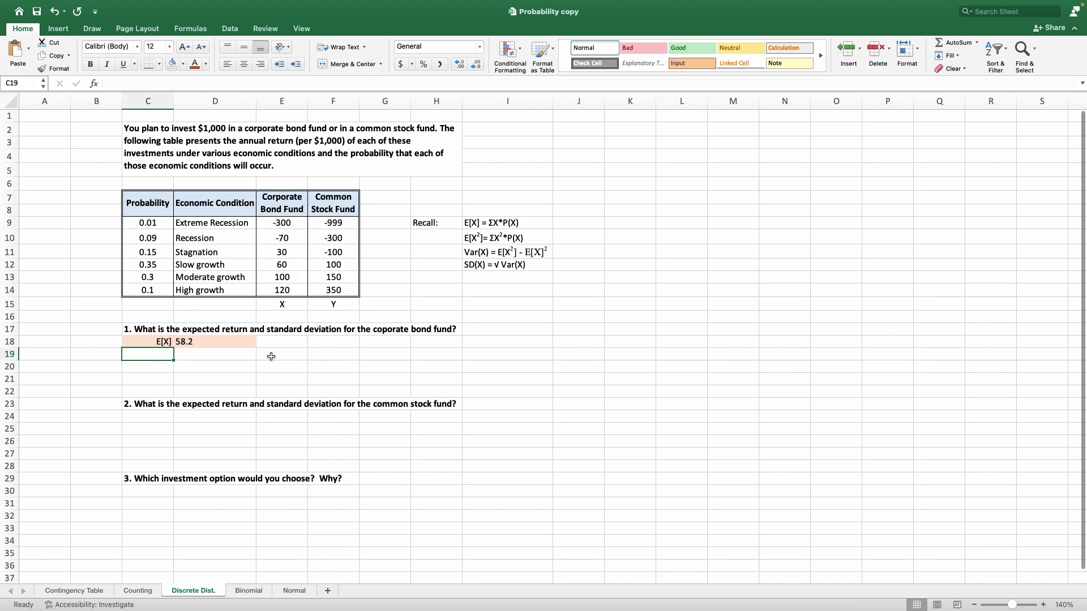
click(280, 328)
click(344, 351)
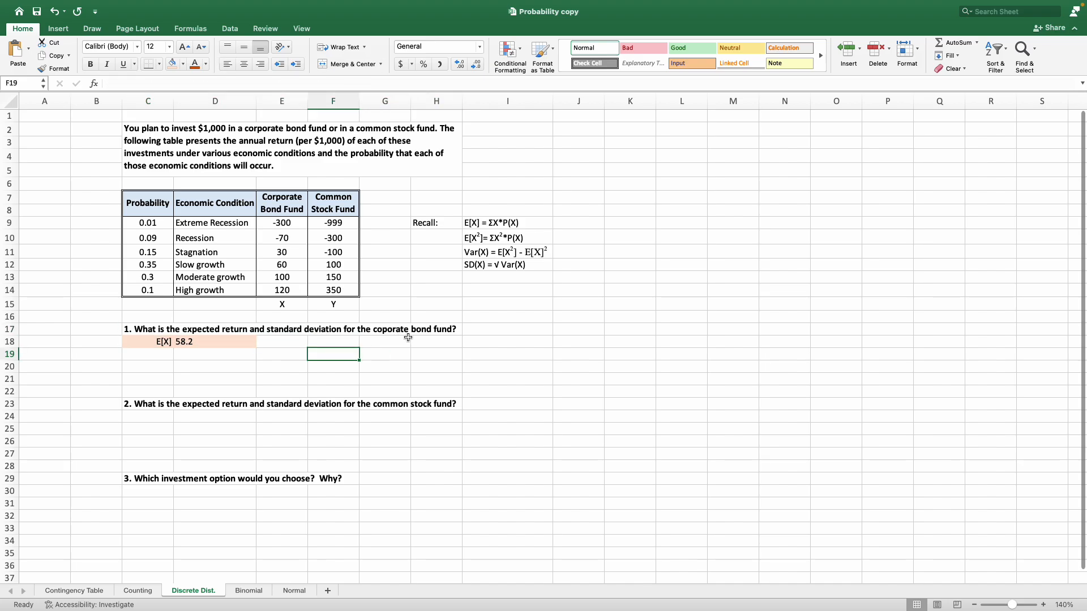
click(487, 266)
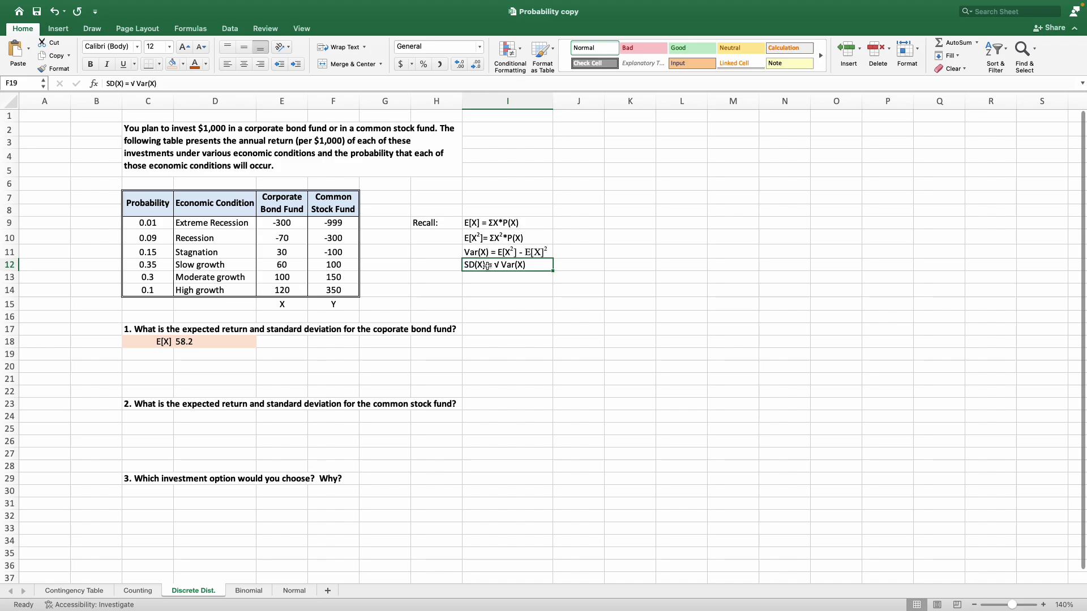
click(172, 63)
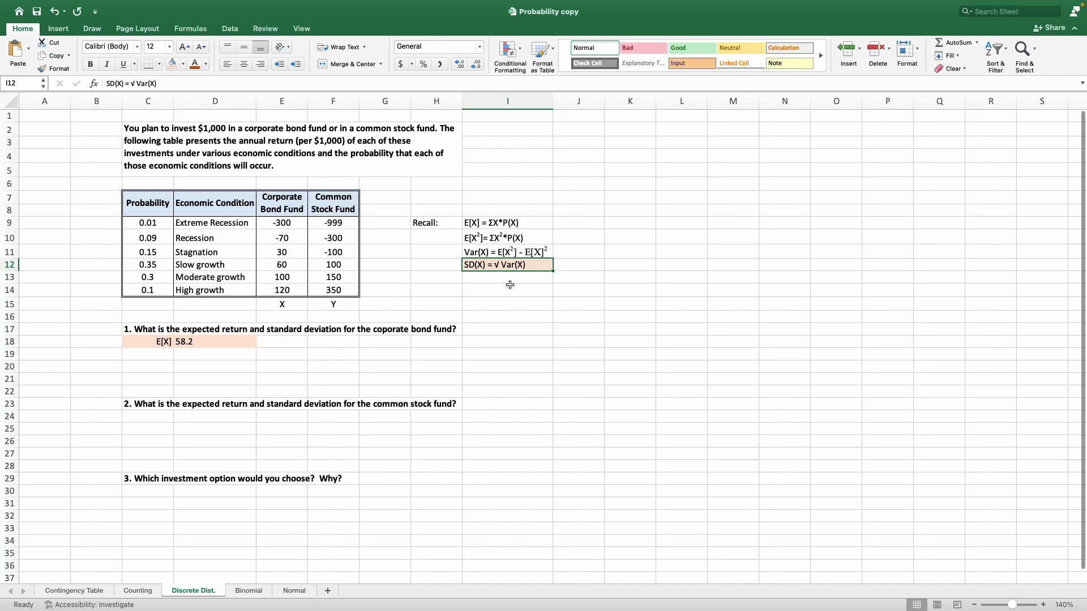
click(527, 252)
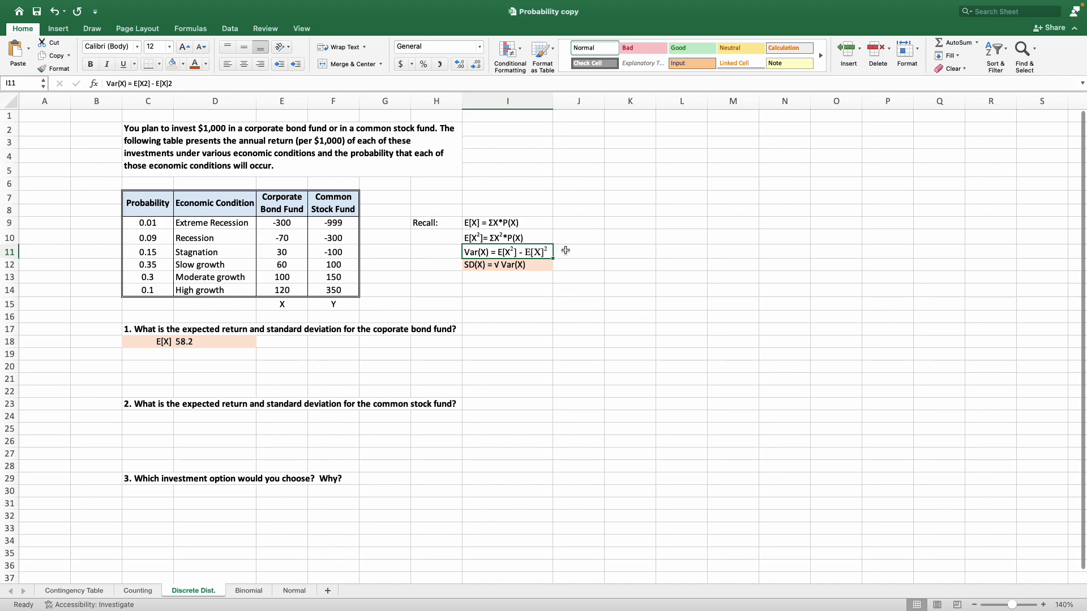
click(498, 237)
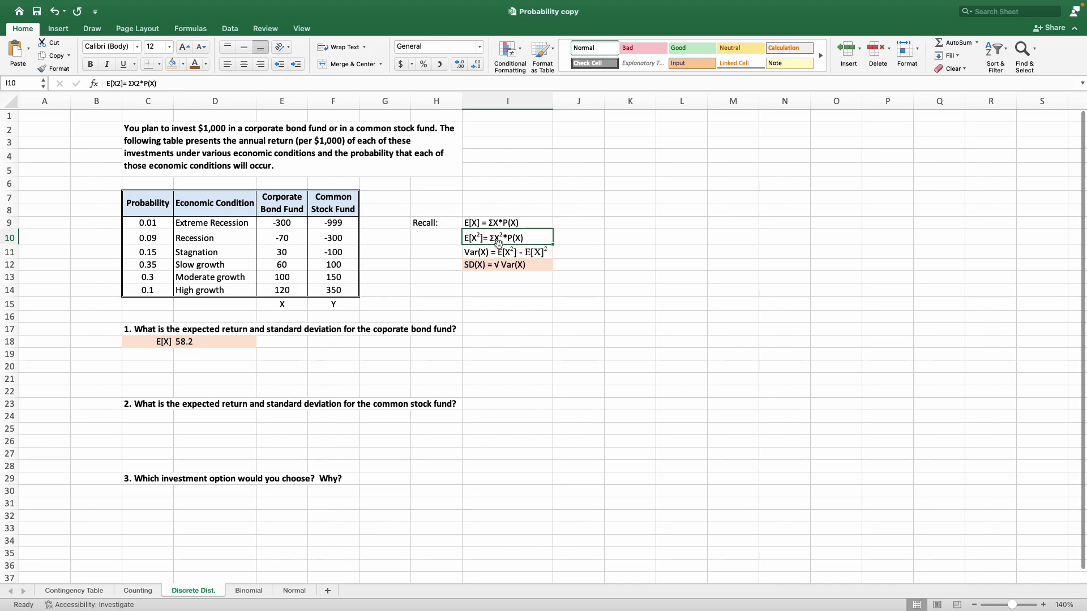
click(526, 269)
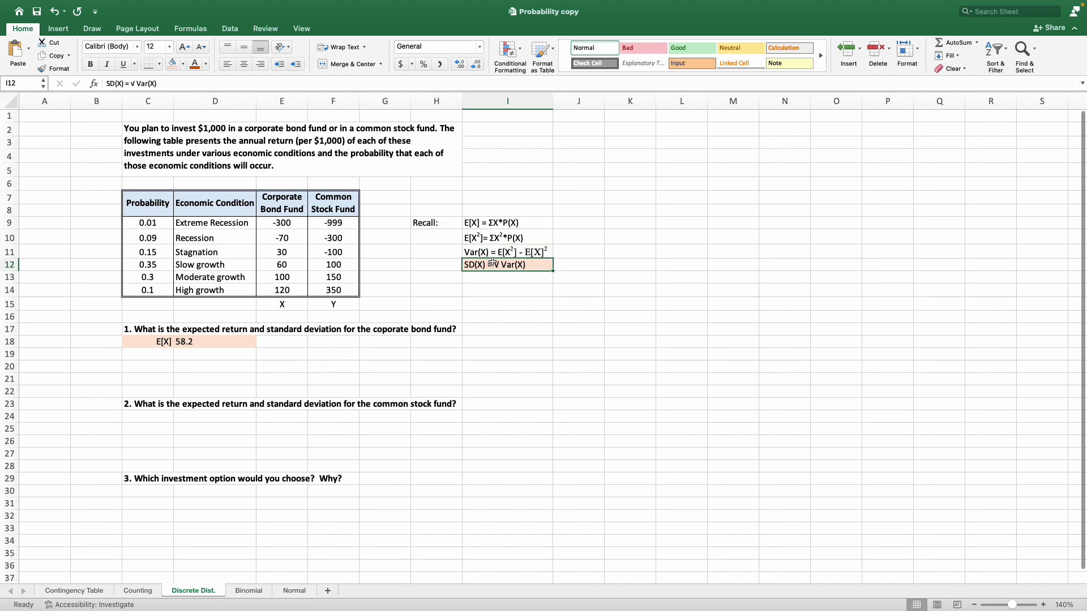
click(183, 64)
click(192, 85)
click(542, 319)
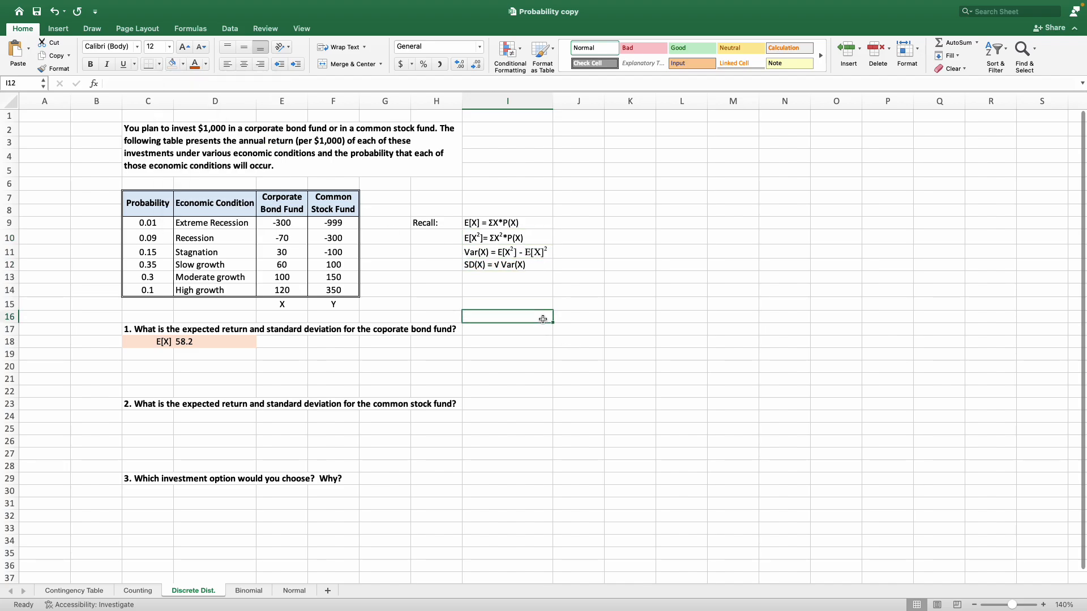
Start the label E[X² in cell C19, formatting the 2 as superscript.
click(505, 239)
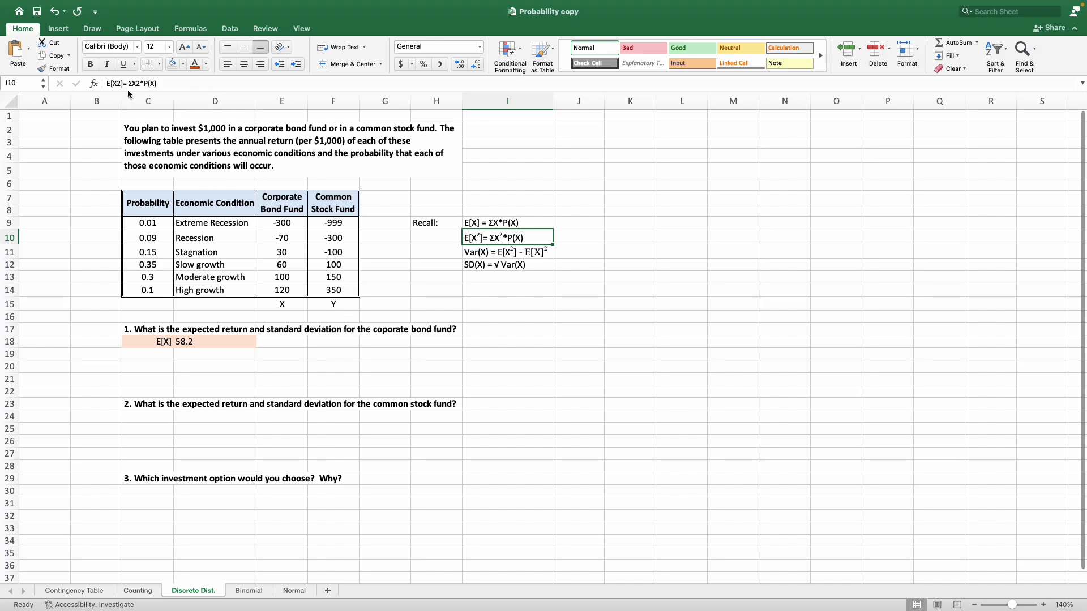
click(165, 357)
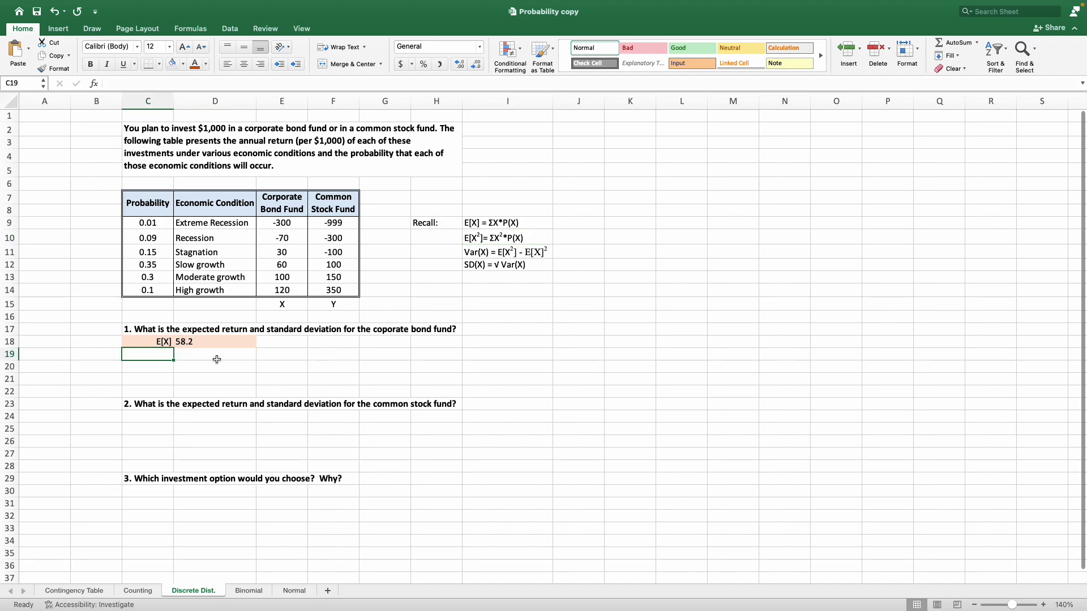
text(E[X])
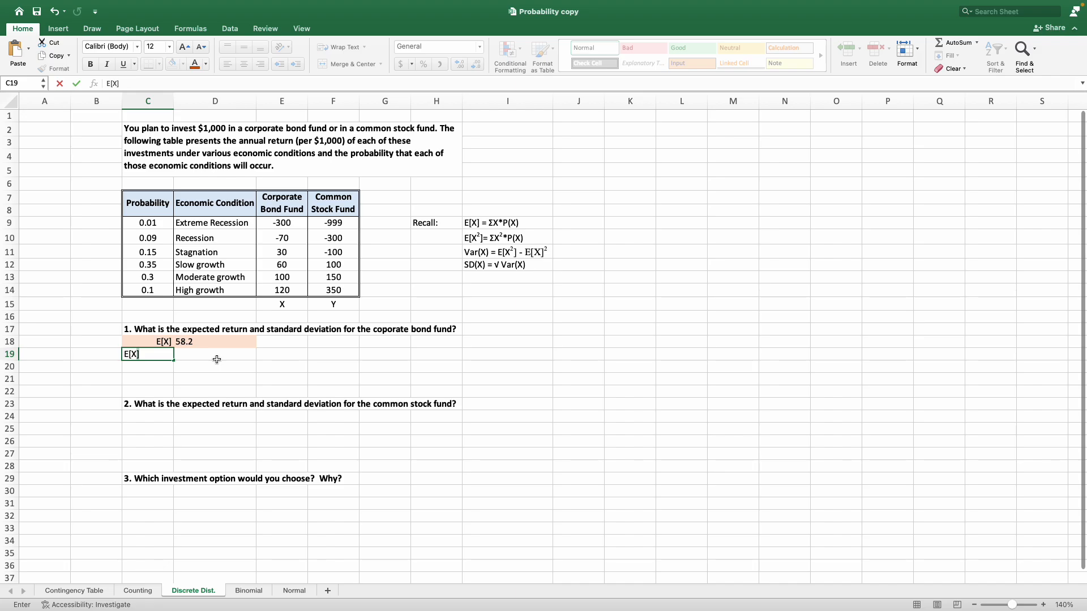
key(BackSpace)
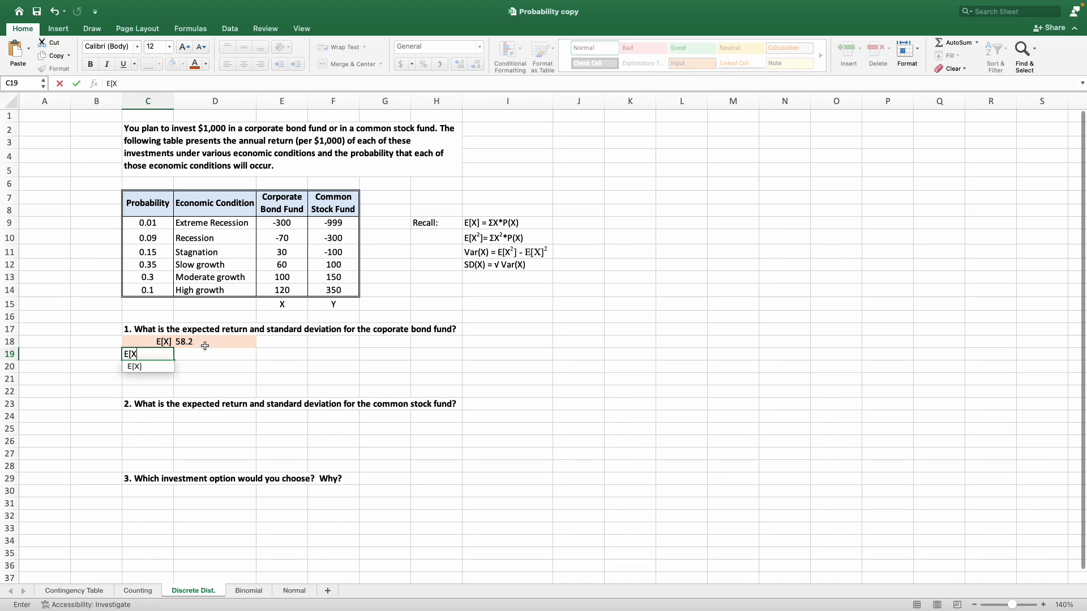
right_click(144, 351)
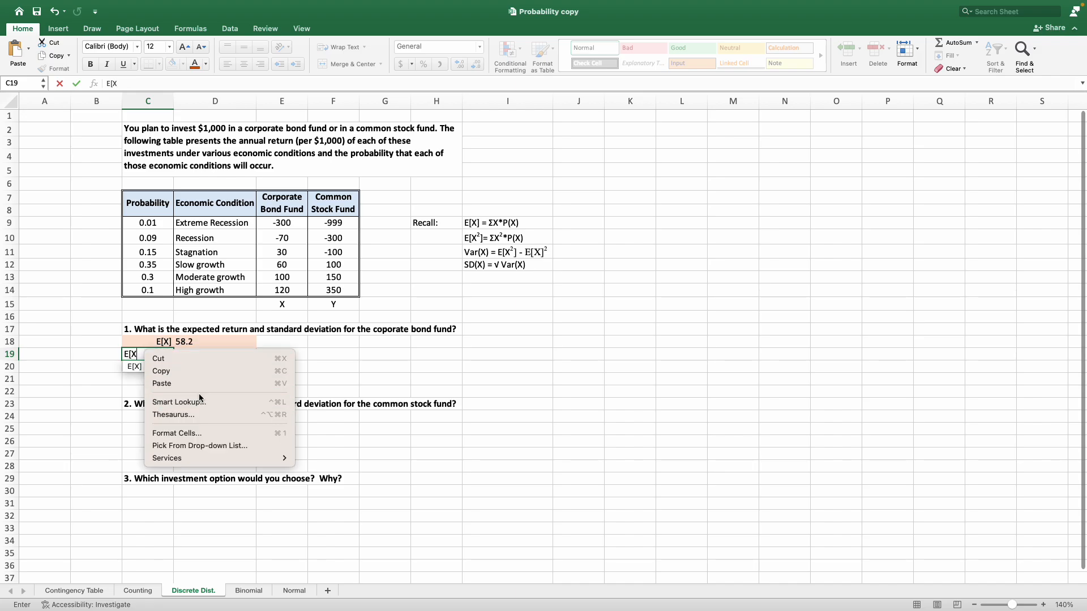
click(200, 431)
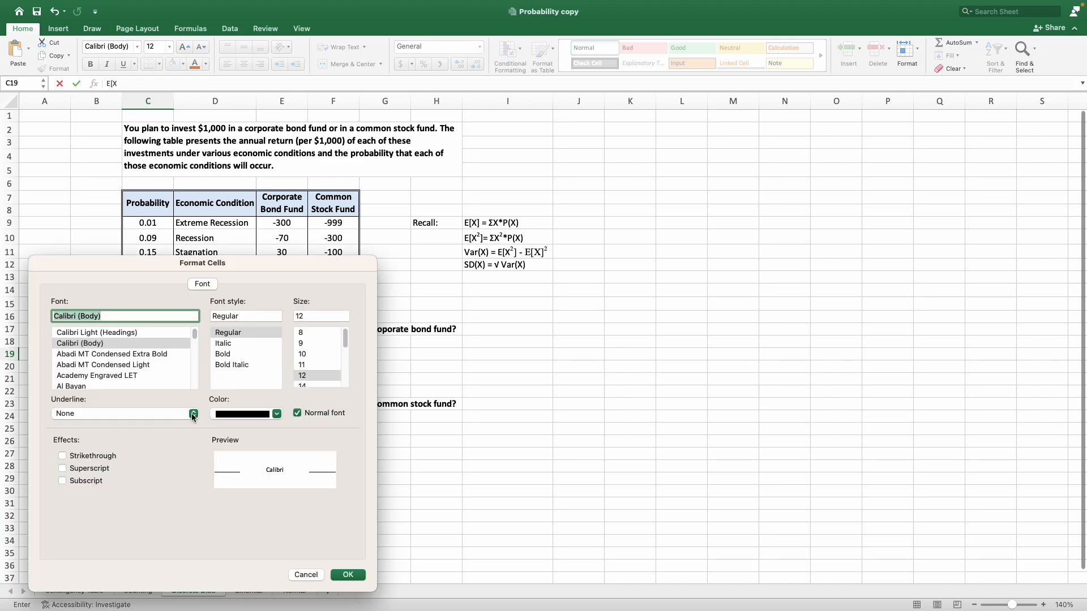
click(63, 469)
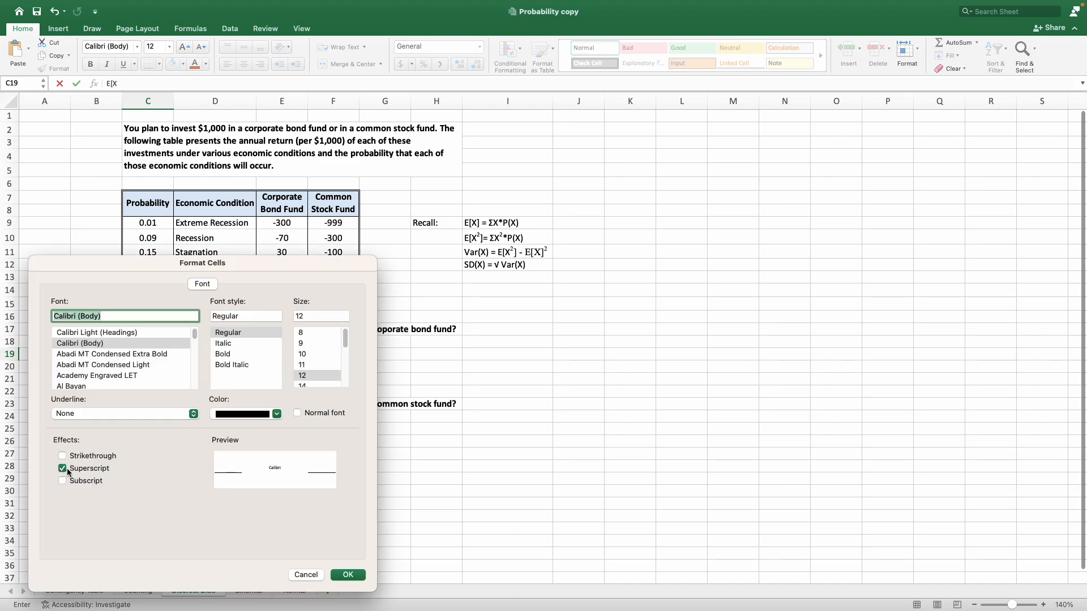
click(344, 576)
text(2)
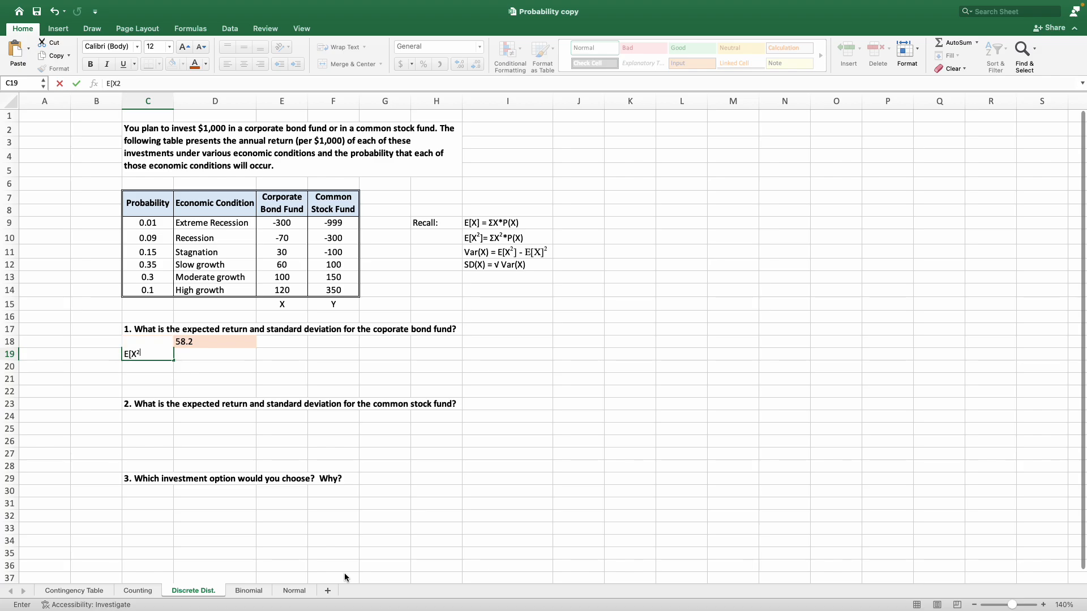
key(Tab)
key(Left)
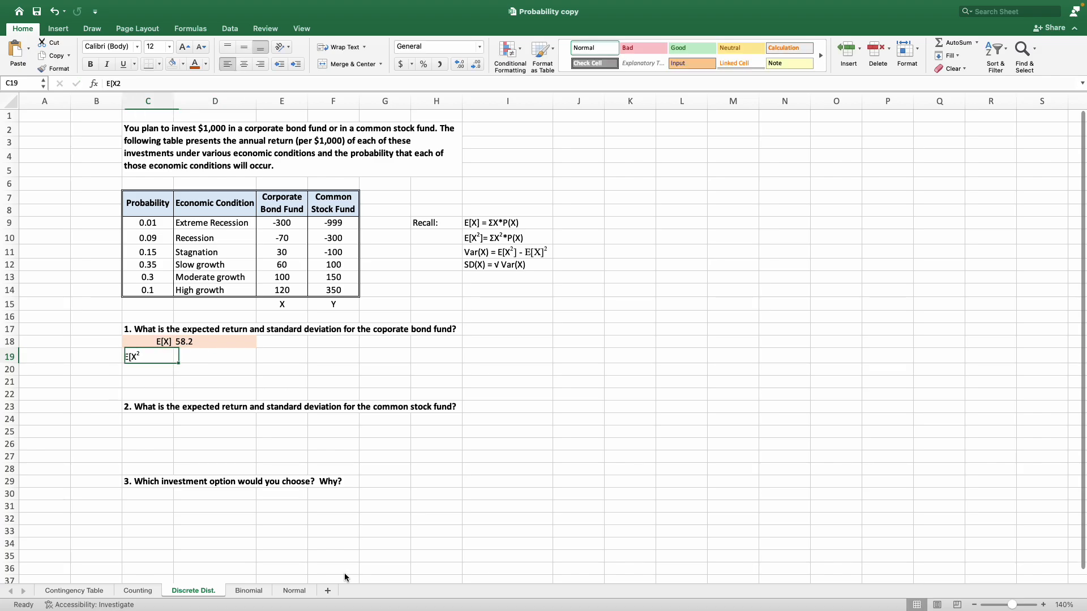
Complete the label in C19 with a closing bracket so it reads E[X²].
click(181, 84)
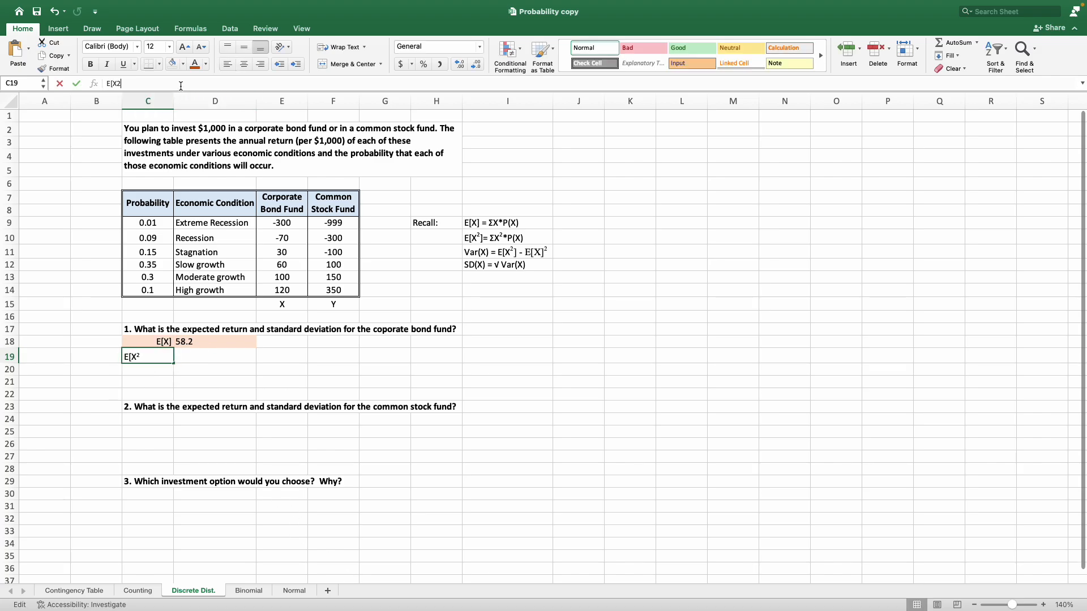
text(])
key(Return)
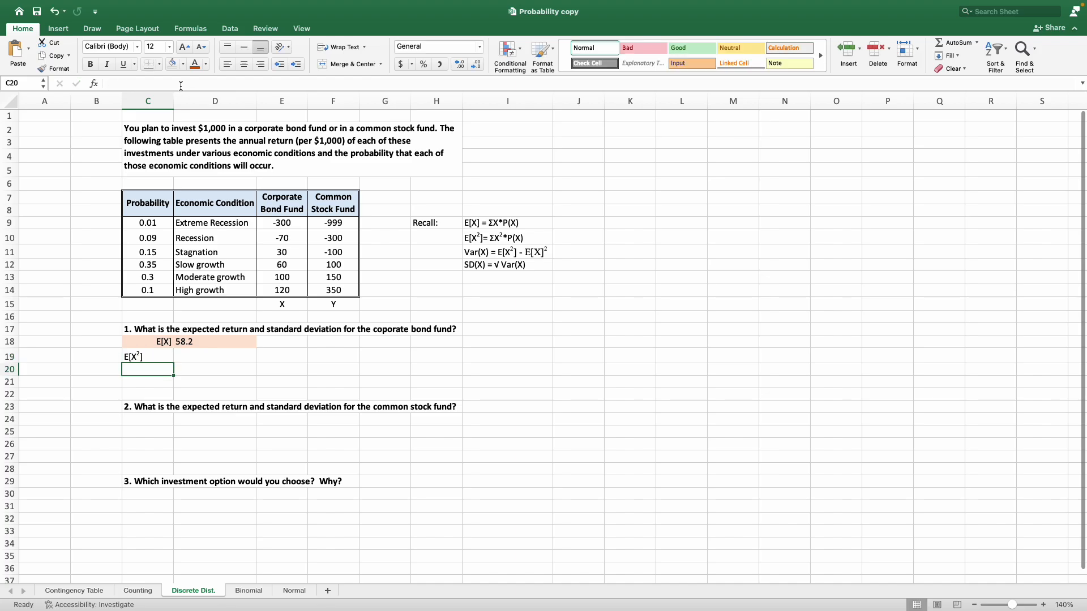
key(Up)
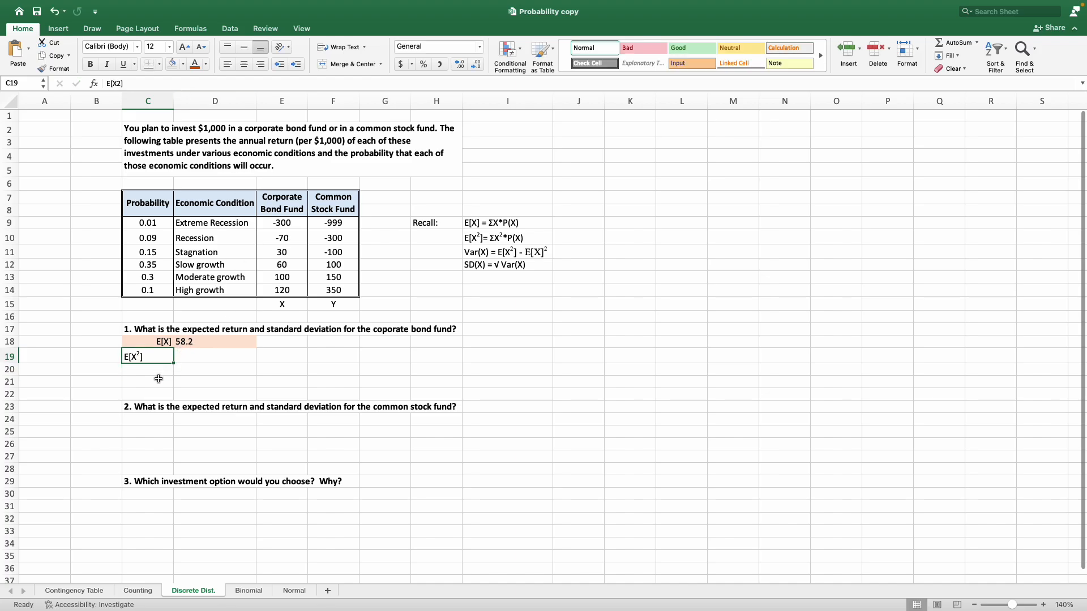
right_click(150, 359)
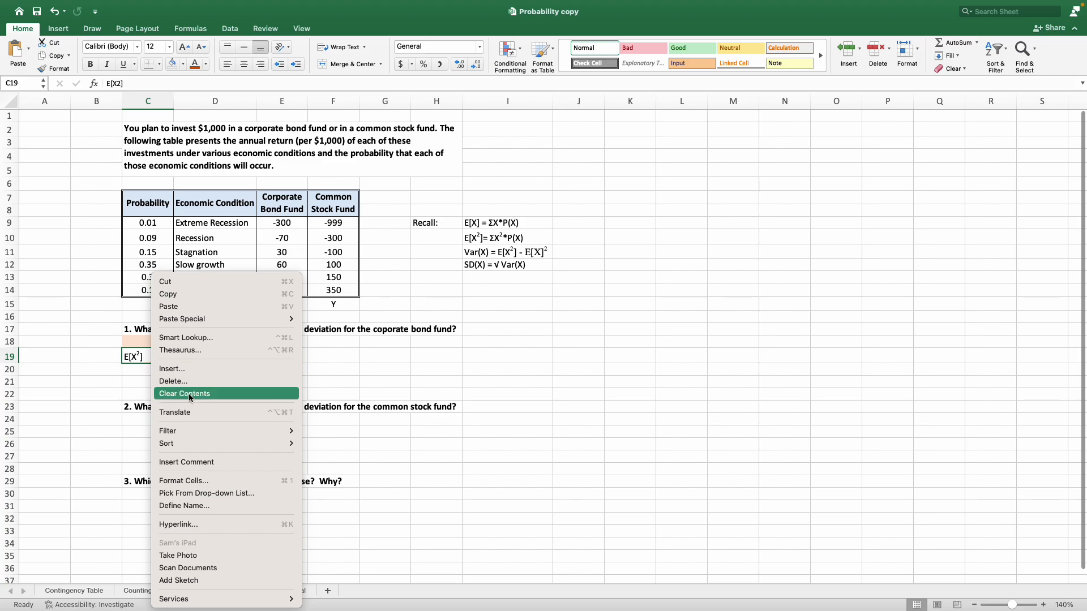
click(214, 482)
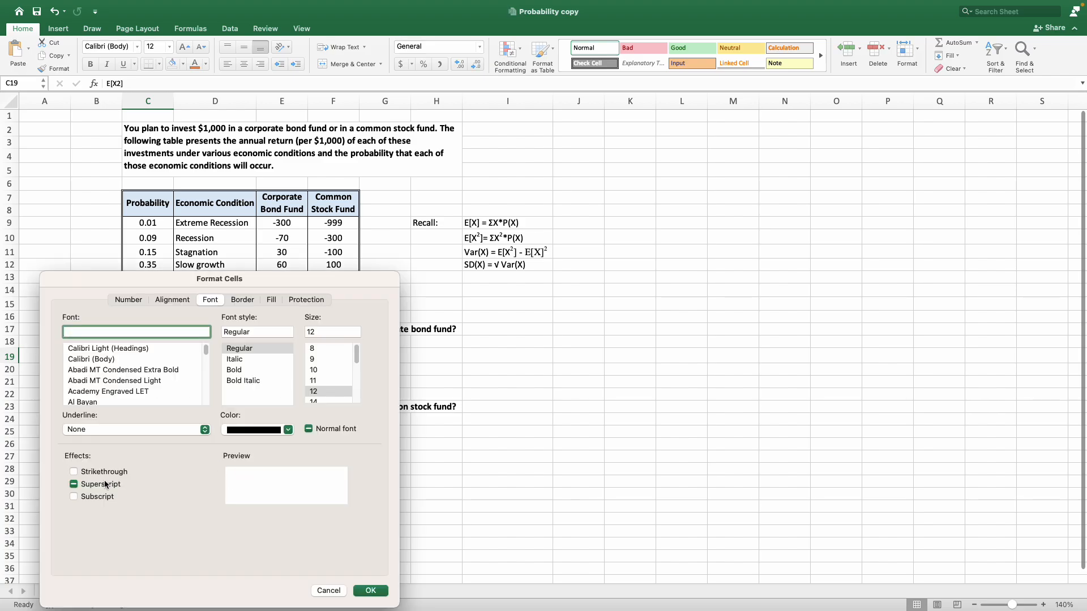
click(320, 592)
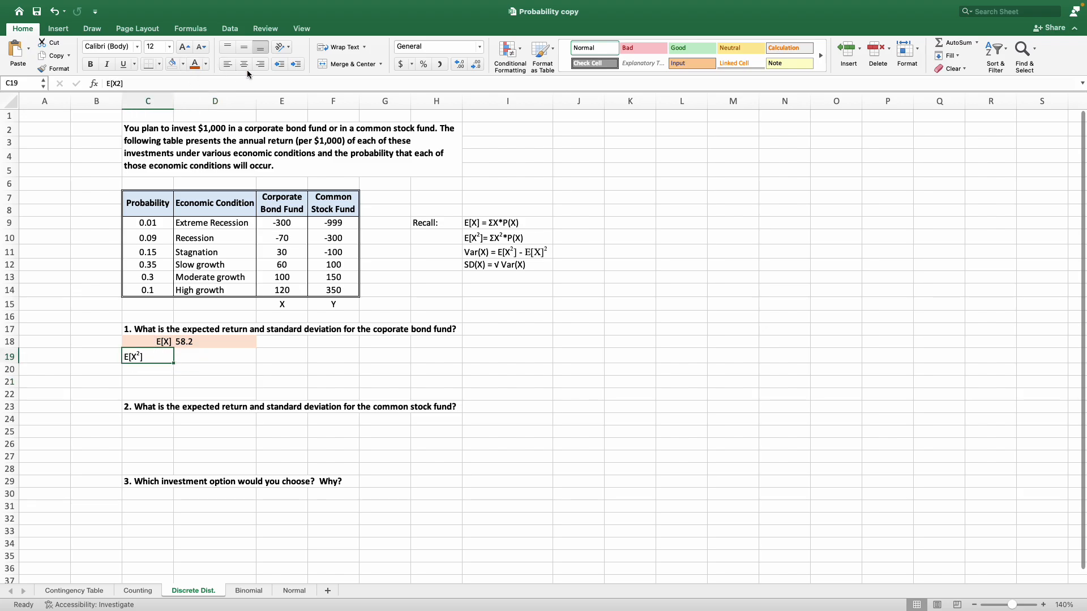
Right-align the E[X²] label in C19.
click(261, 64)
click(216, 354)
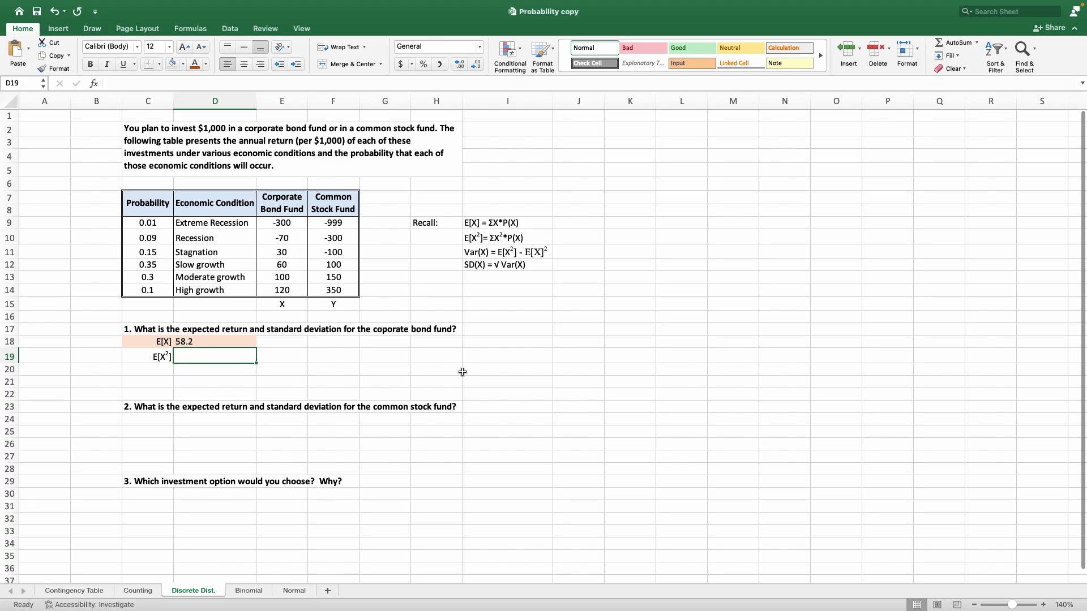
Copy the formula text of the expected return in D18 and paste it into D19, keeping the same cell references.
click(215, 340)
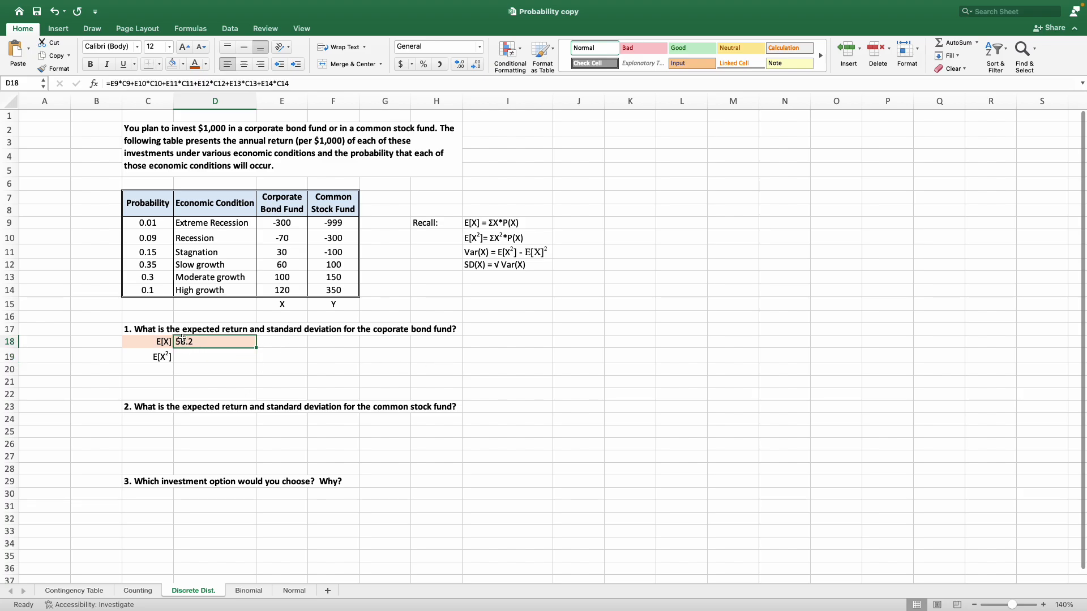
drag(284, 222, 288, 292)
click(293, 330)
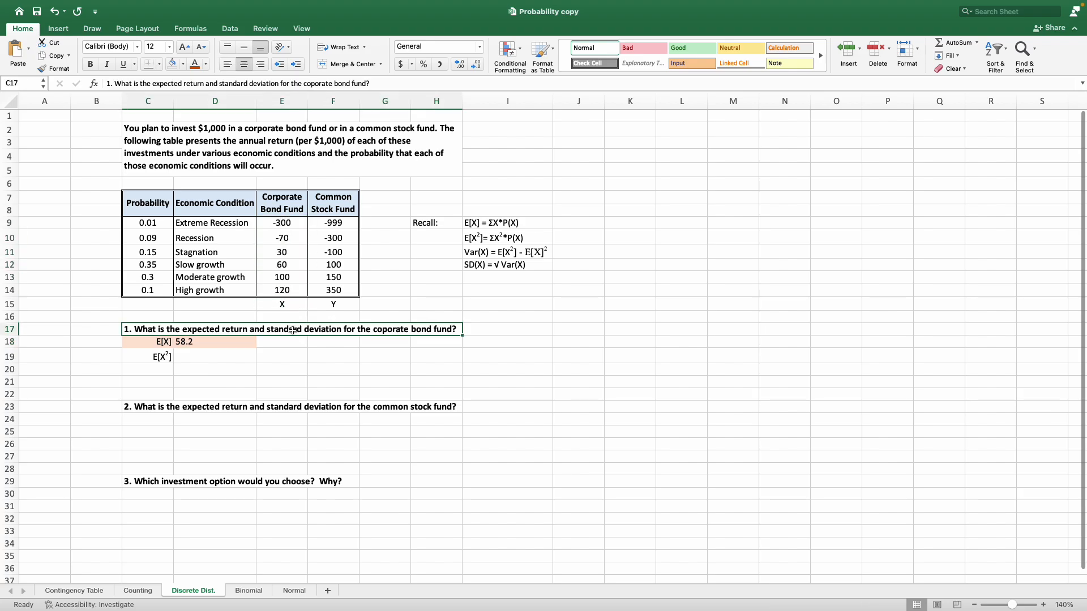
click(252, 342)
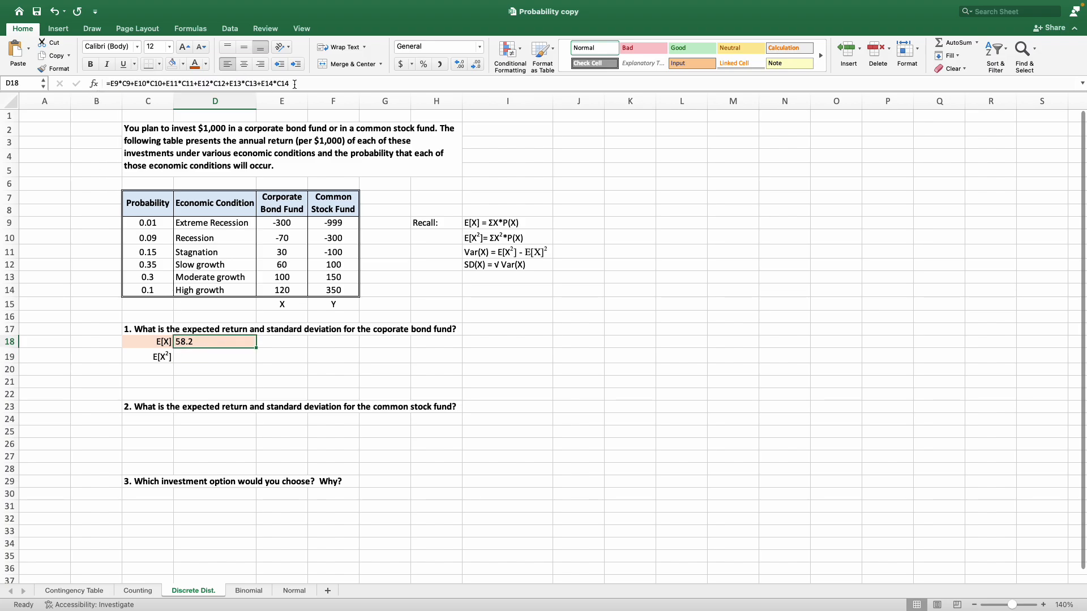
drag(294, 85, 104, 76)
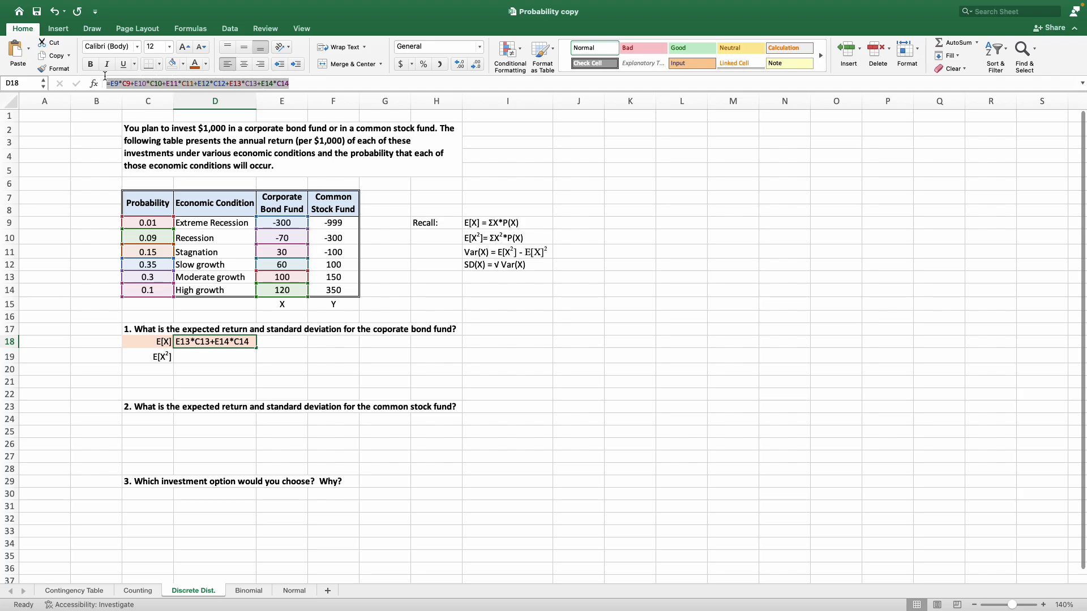
right_click(124, 83)
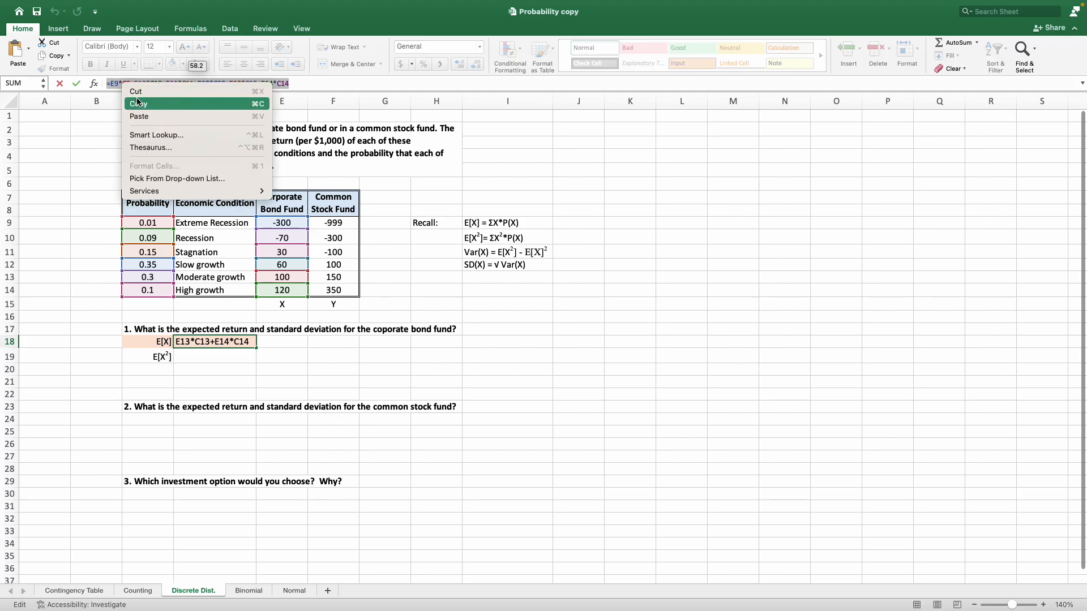
click(138, 104)
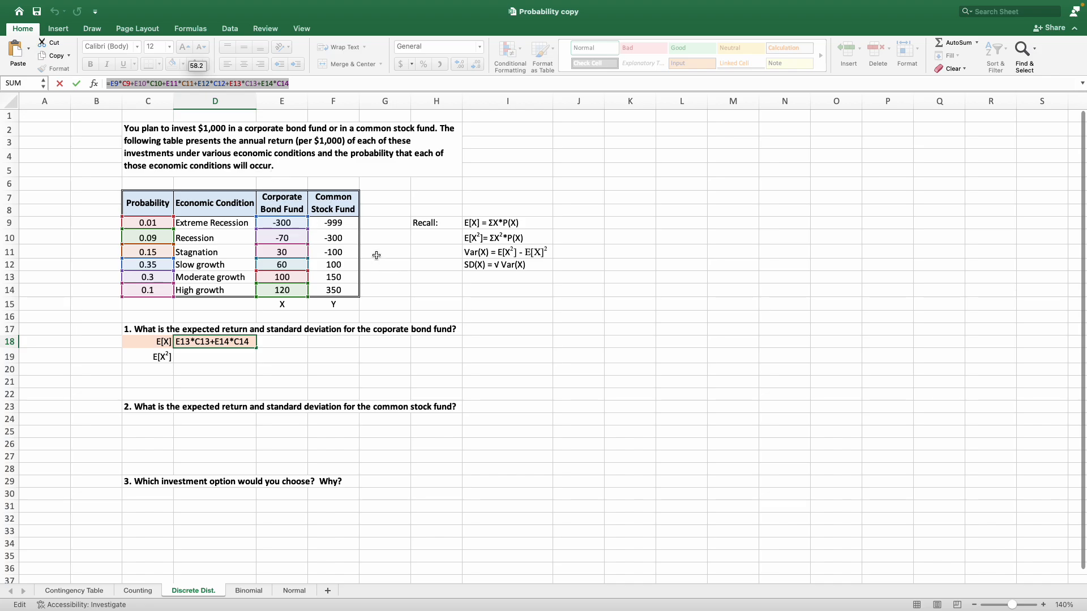
key(Escape)
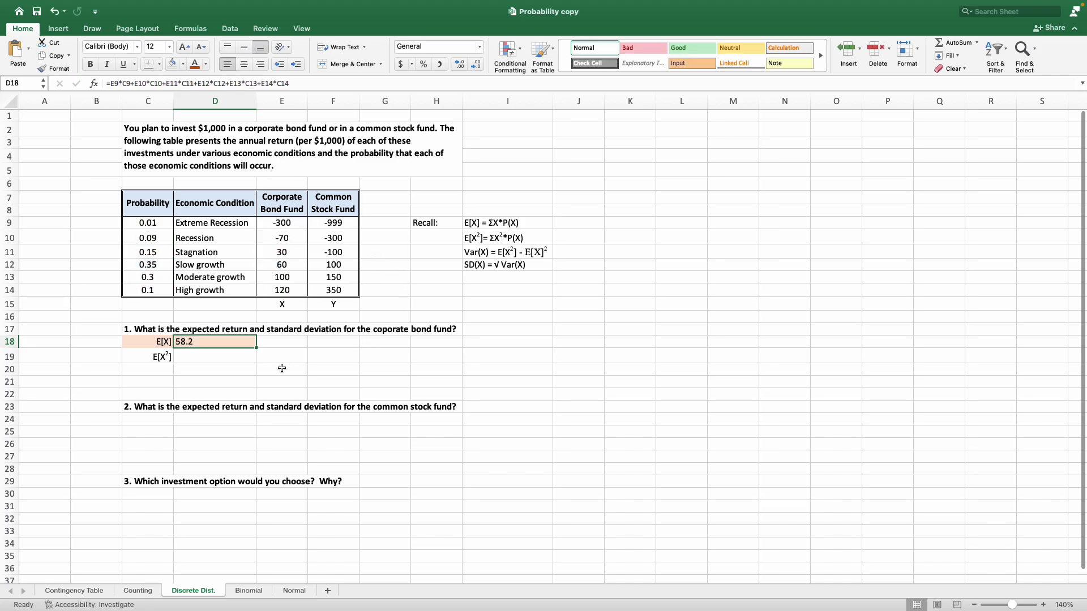
click(195, 357)
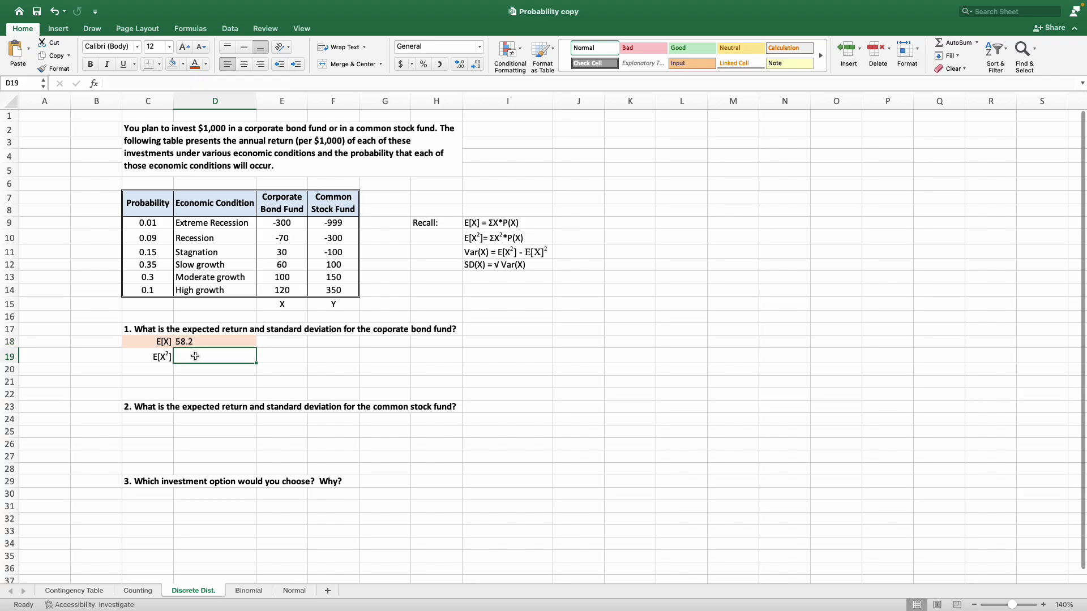
right_click(194, 356)
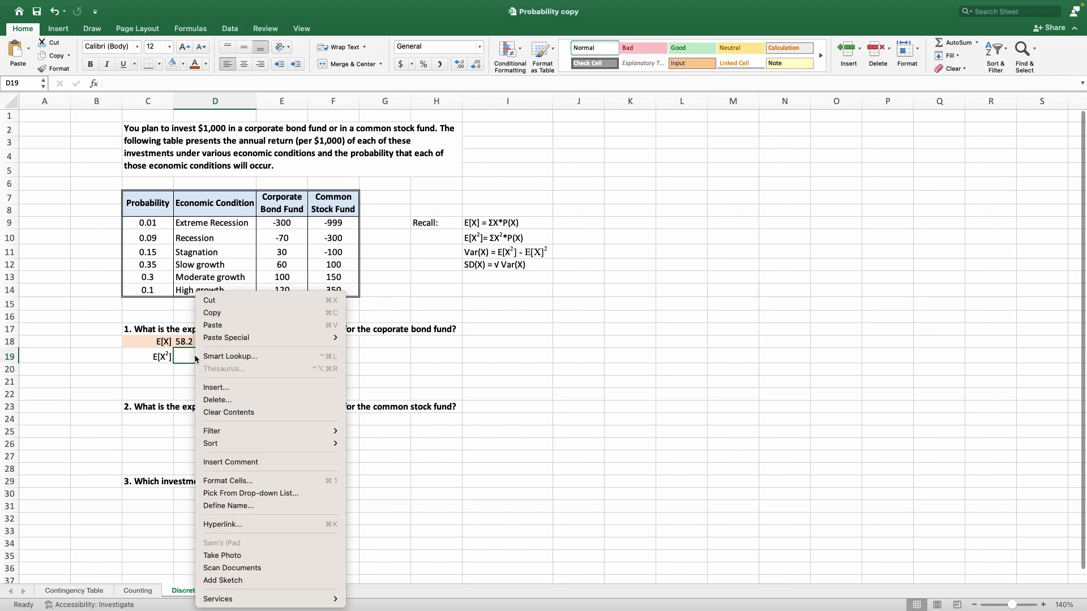
click(224, 326)
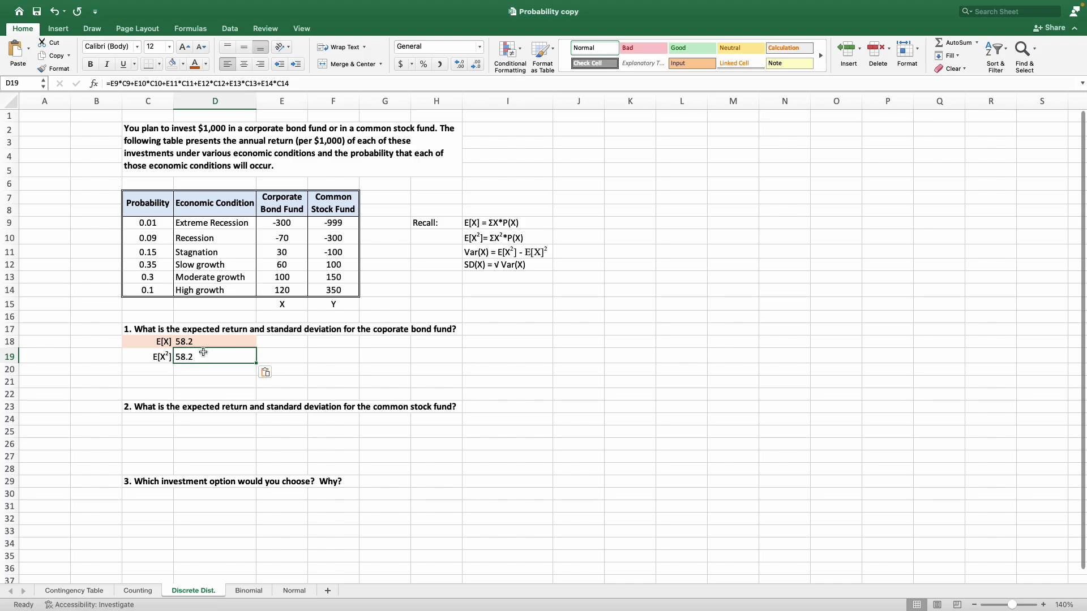
Edit the formula in D19 so its first term squares the extreme recession return, reading (E9^2)*C9.
click(164, 359)
click(214, 361)
click(296, 85)
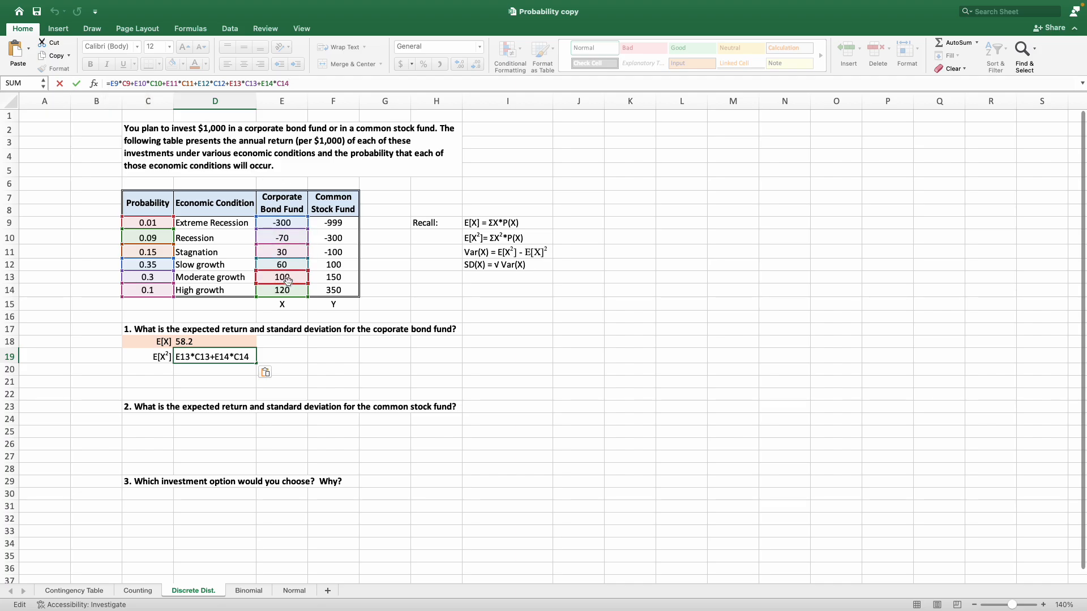
click(118, 83)
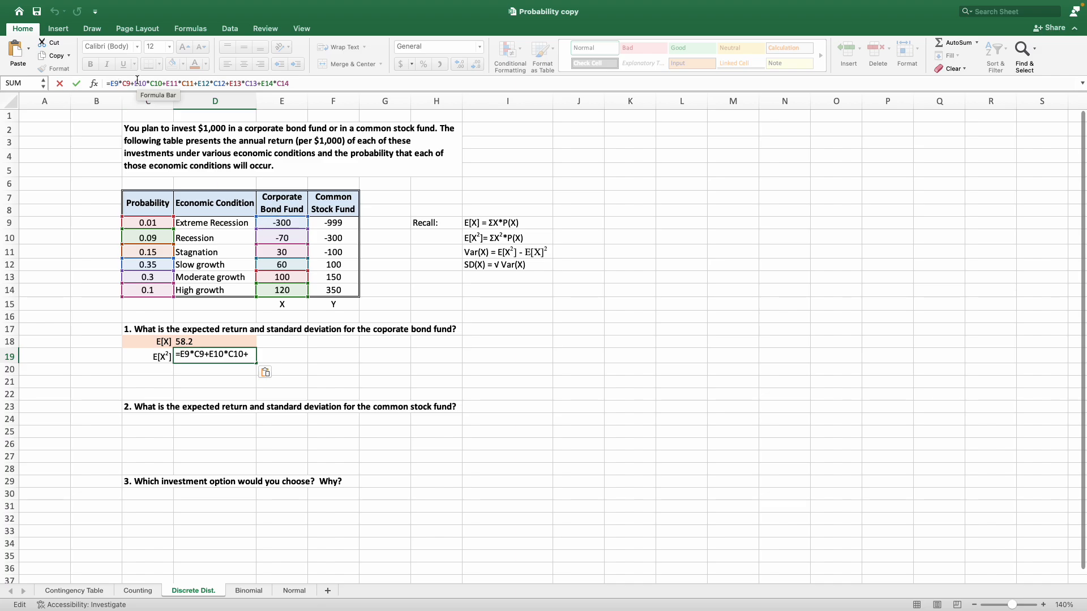
text(^2)
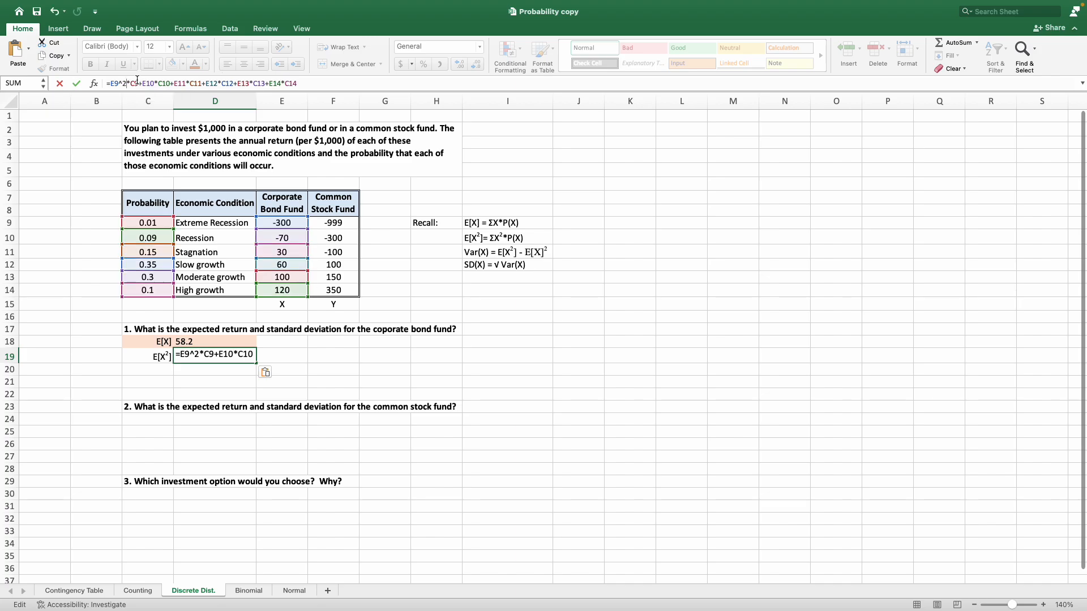
text())
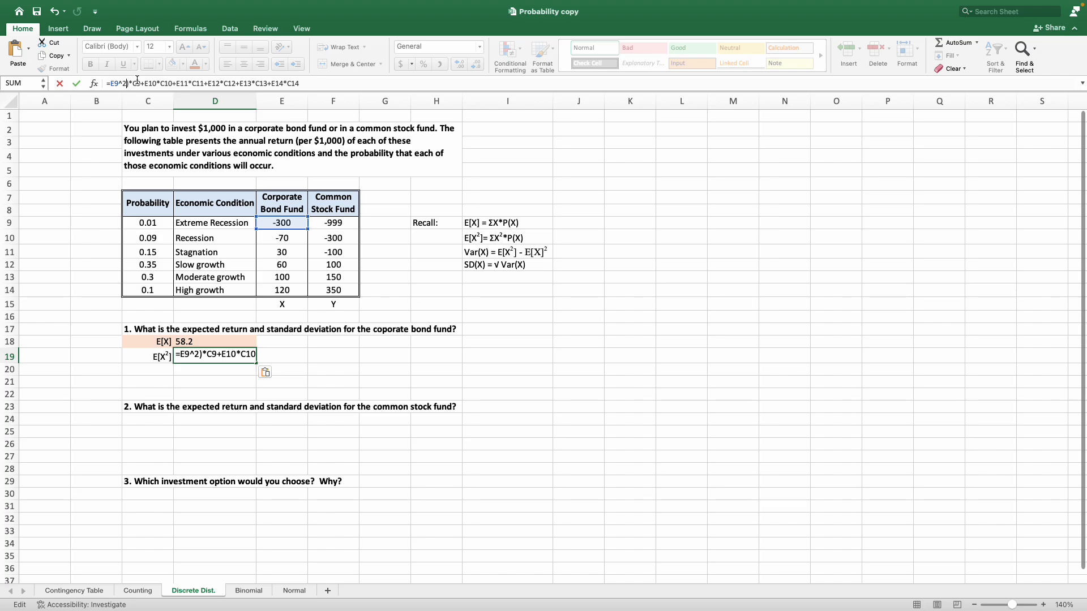
text(()
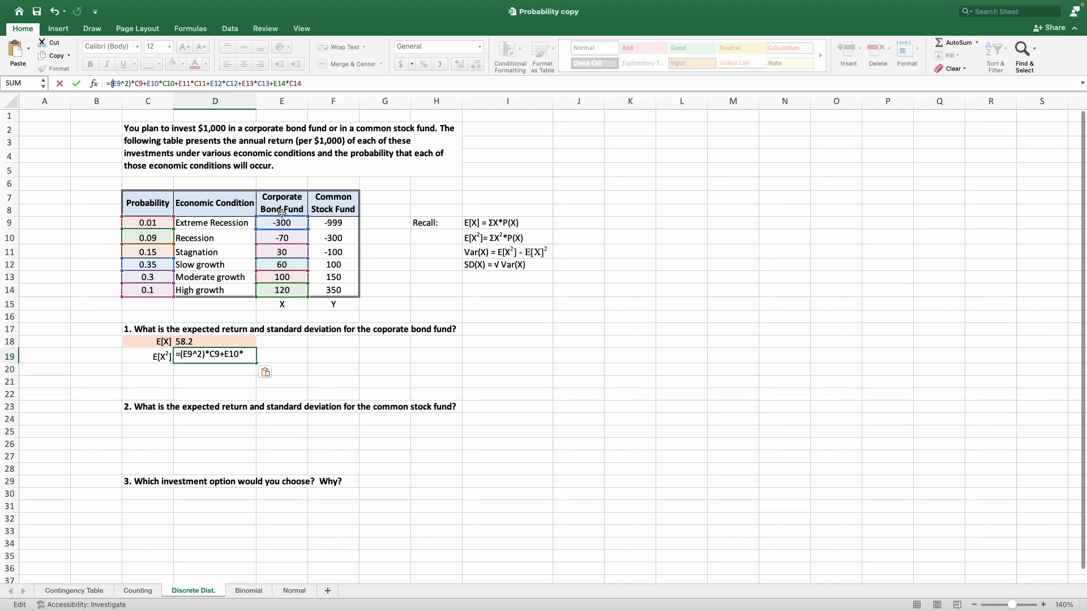
Square the recession return in the D19 formula so its second term reads (E10^2)*C10.
click(146, 83)
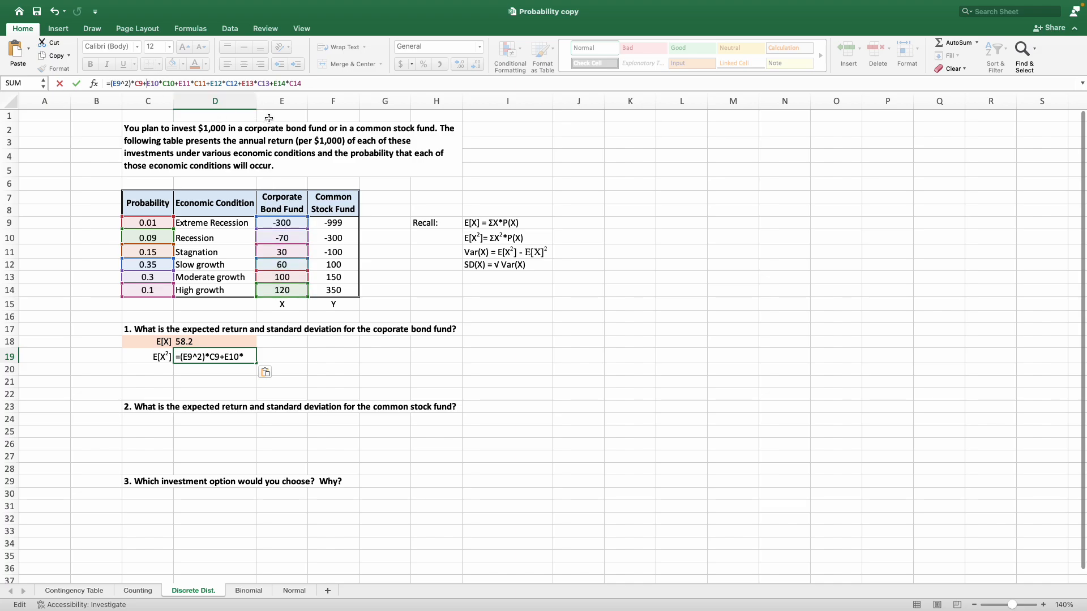
text((E10)
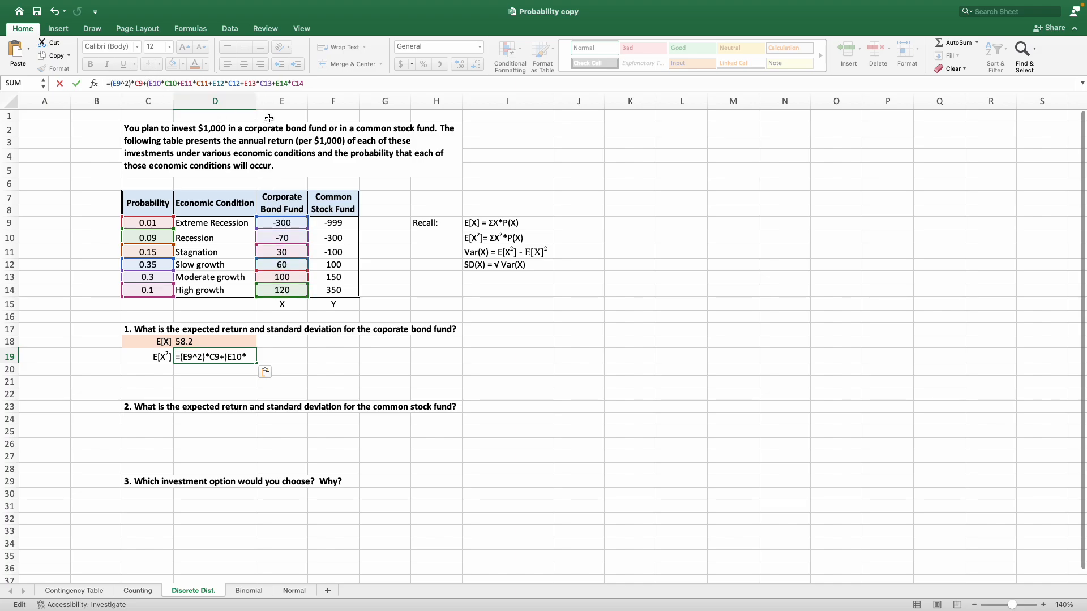
text())
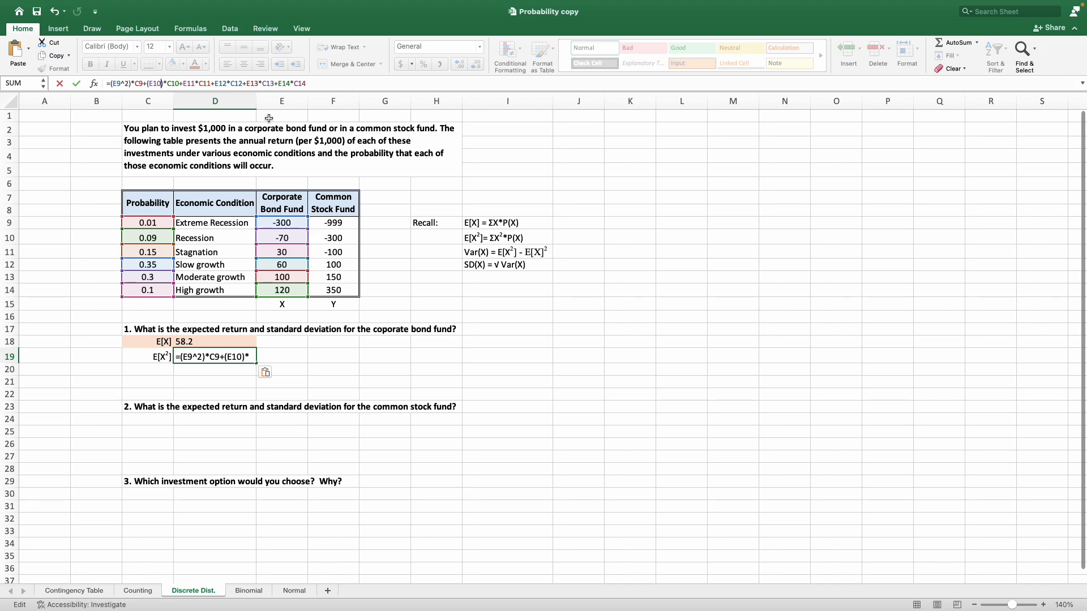
key(Left)
text(^2)
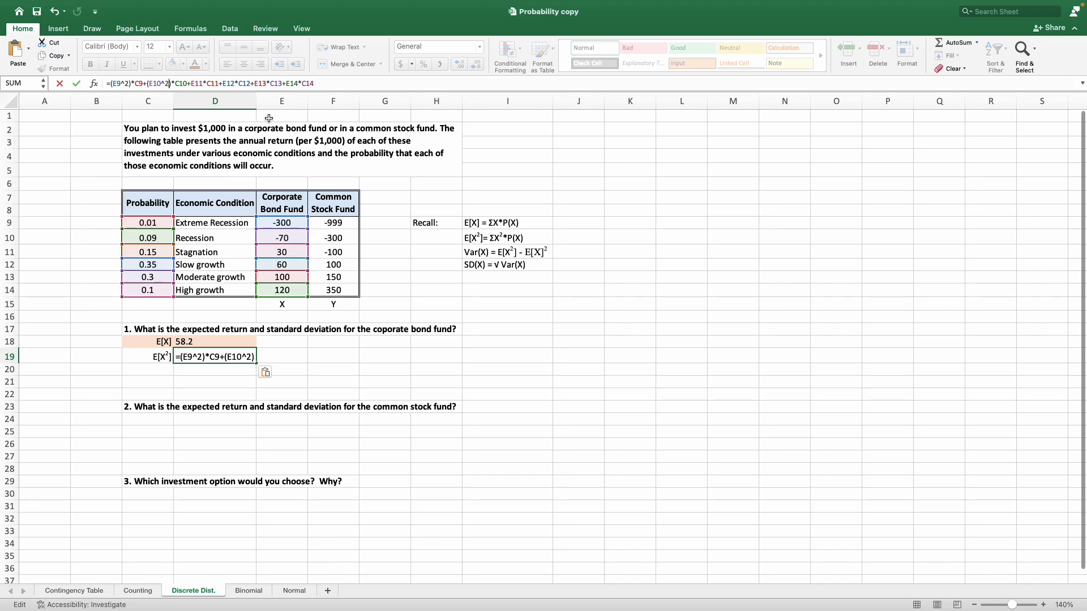
Square the stagnation return in the D19 formula so its third term reads (E11^2)*C11.
key(Right)
key(Right)
text(()
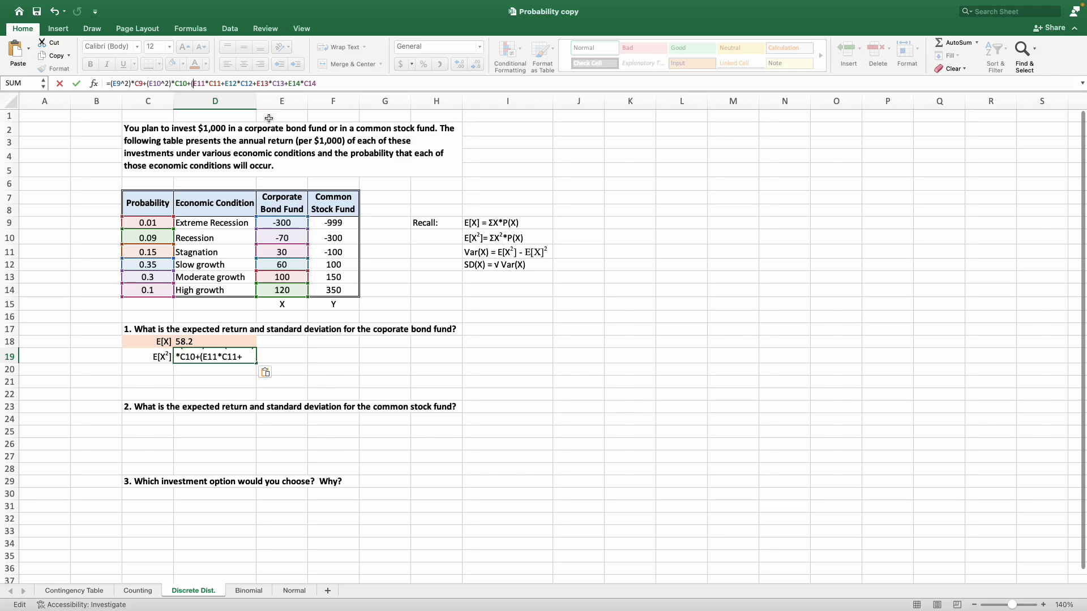
text())
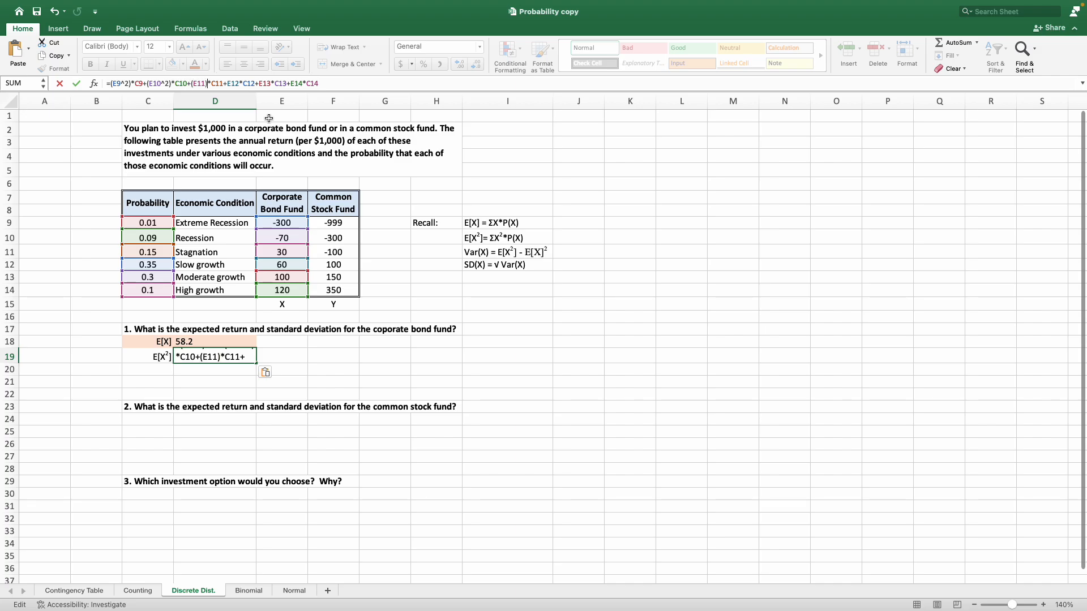
text(^2)
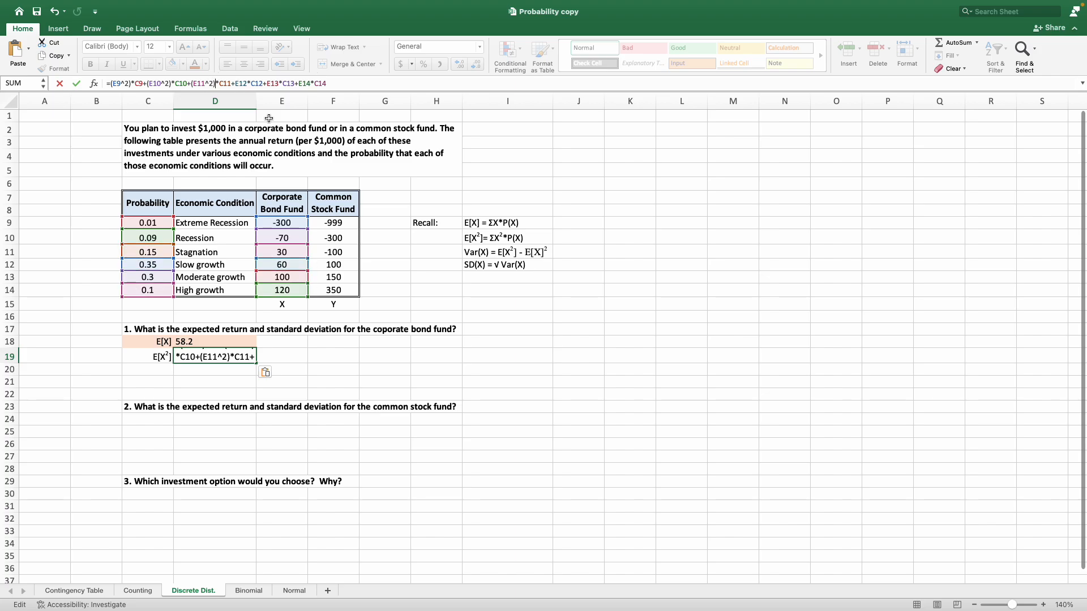
Square the slow growth return in the D19 formula so its fourth term reads (E12^2)*C12.
key(Right)
key(Right)
text(()
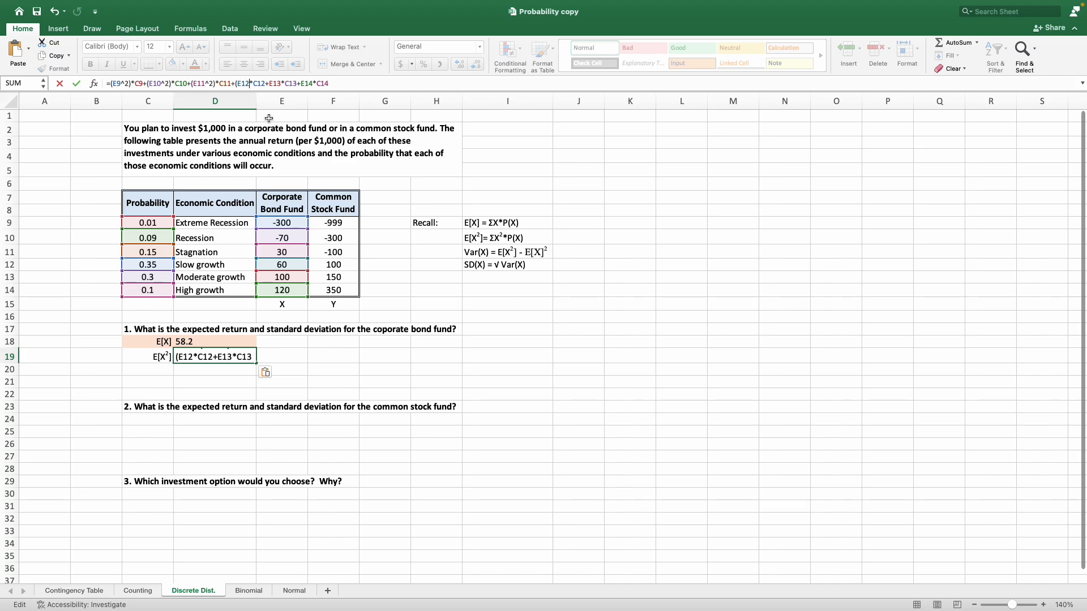
text())
text(^)
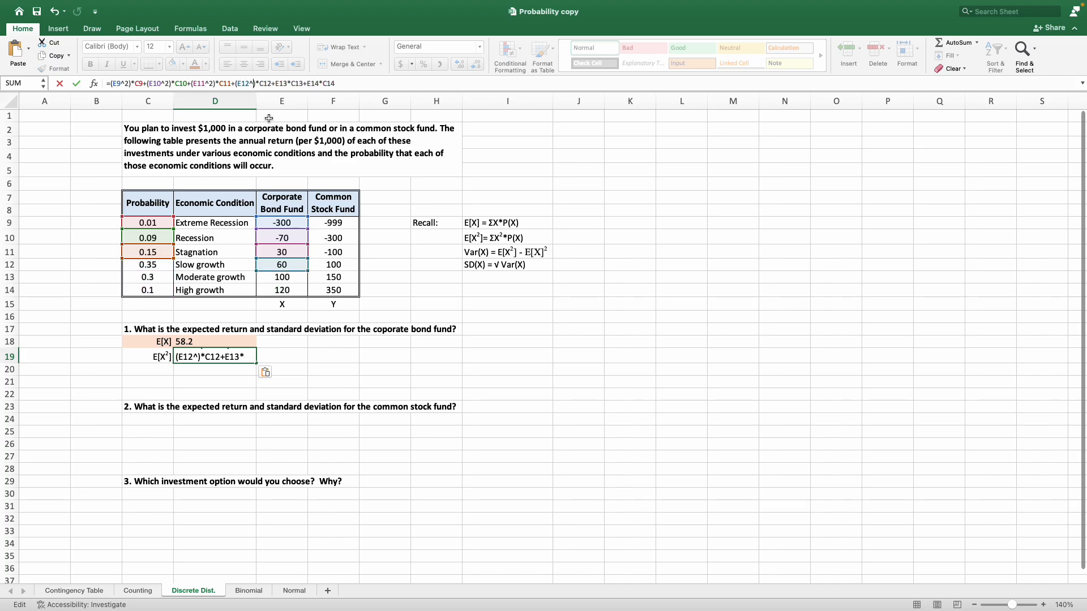
text(2)
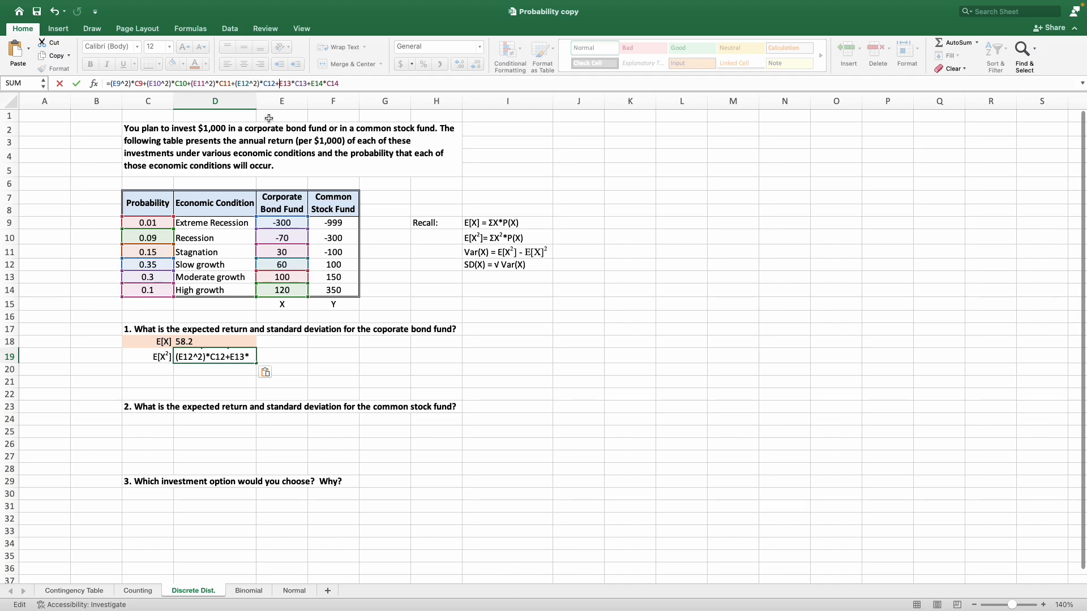
text(()
text())
Change the moderate growth term of the D19 formula to (E13^2)*C13 and commit the formula.
key(Left)
text(^2)
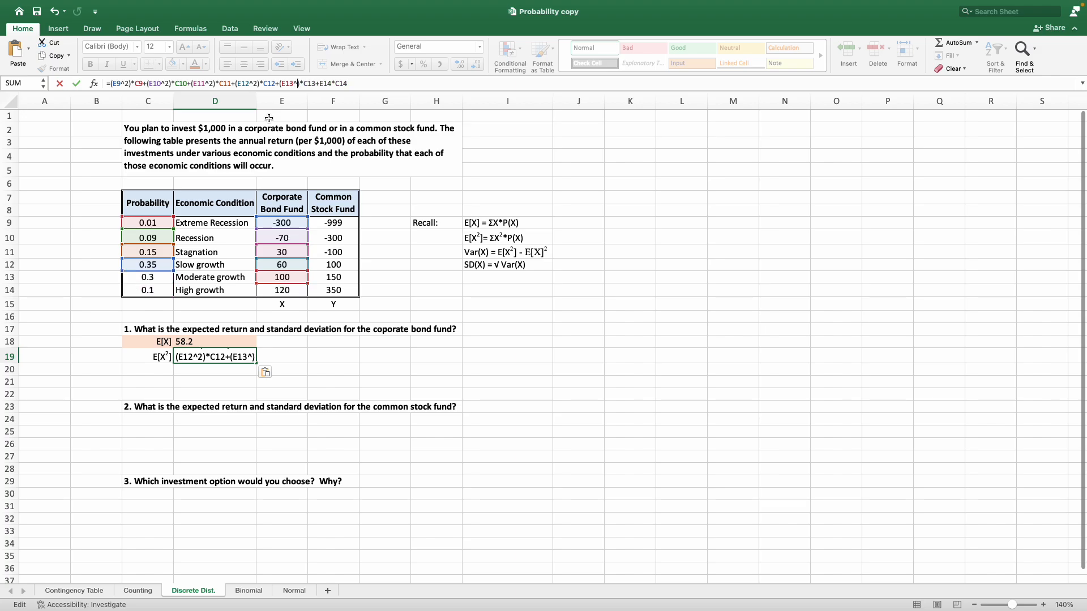
key(Return)
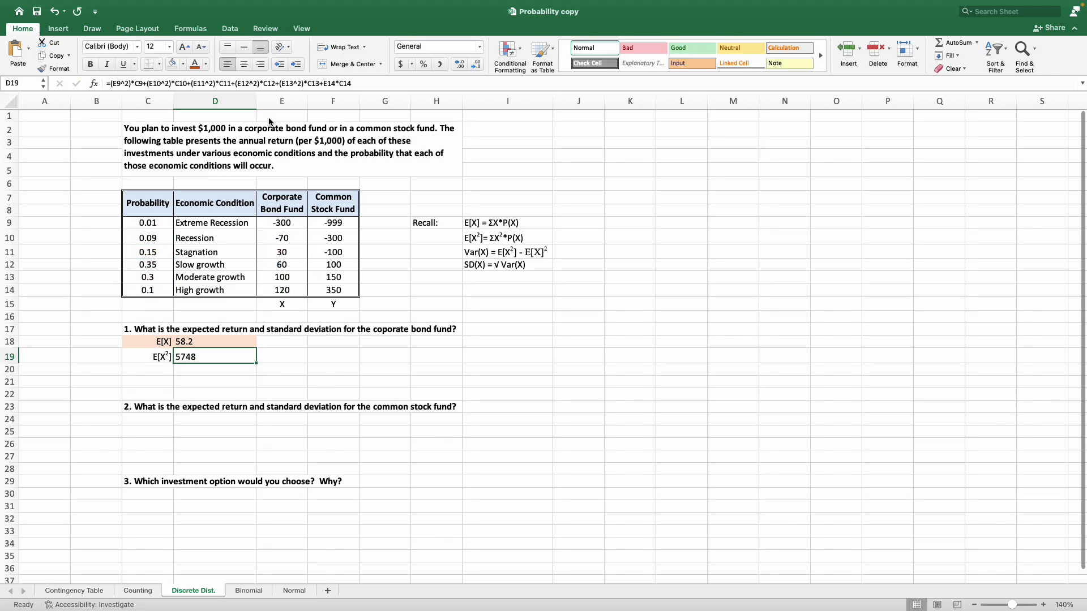
Change the last term of the D19 formula to (E14^2)*C14 and commit the formula.
click(324, 83)
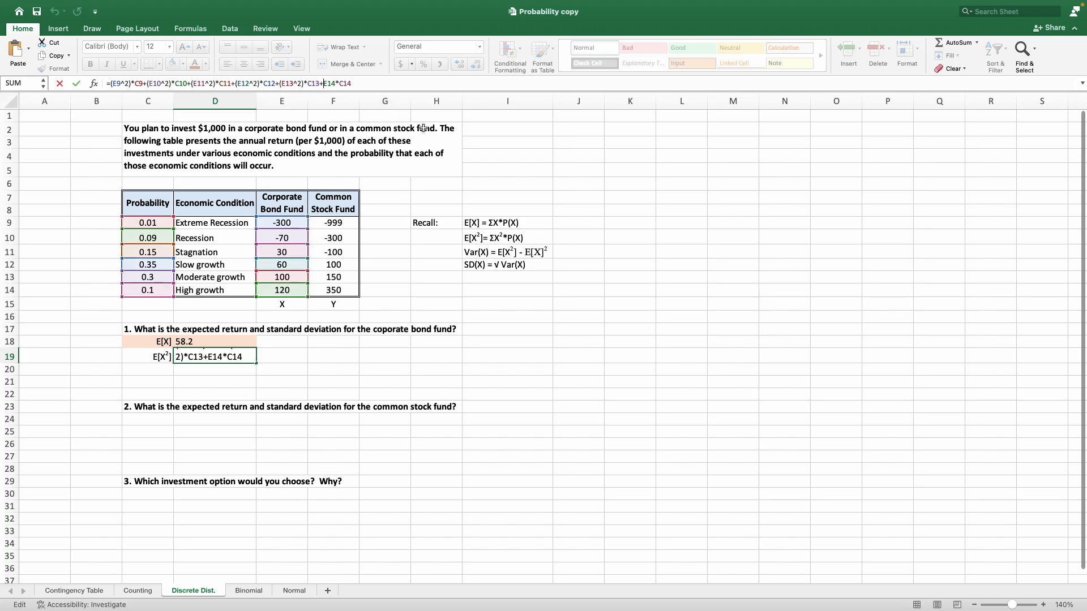
text((E14))
key(Left)
text(^2)
key(Return)
click(243, 359)
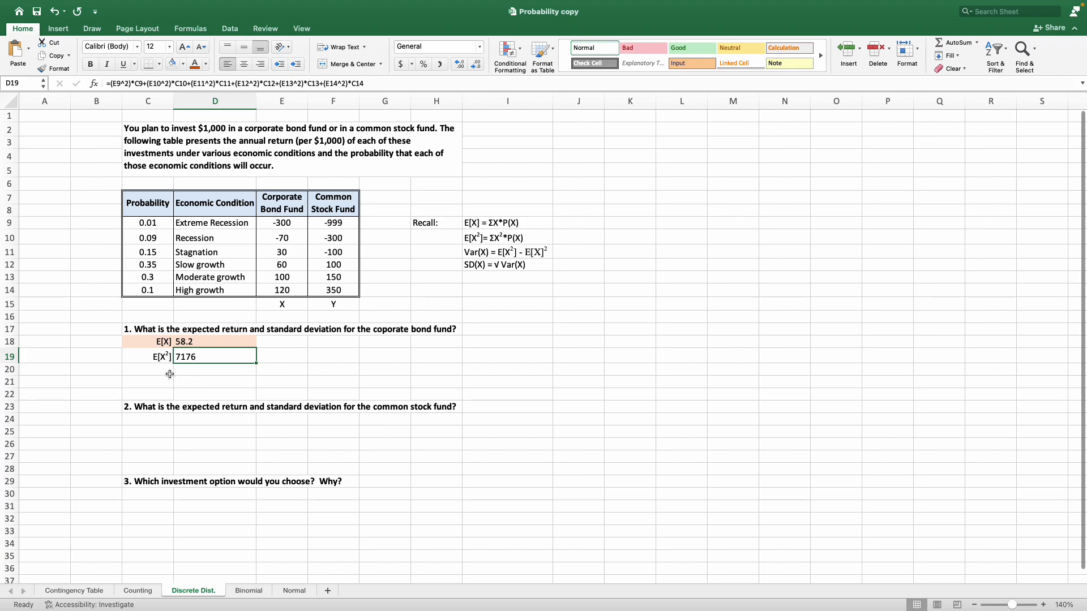
Try highlighting the Var(X) formula in I11 with a light orange fill.
click(484, 252)
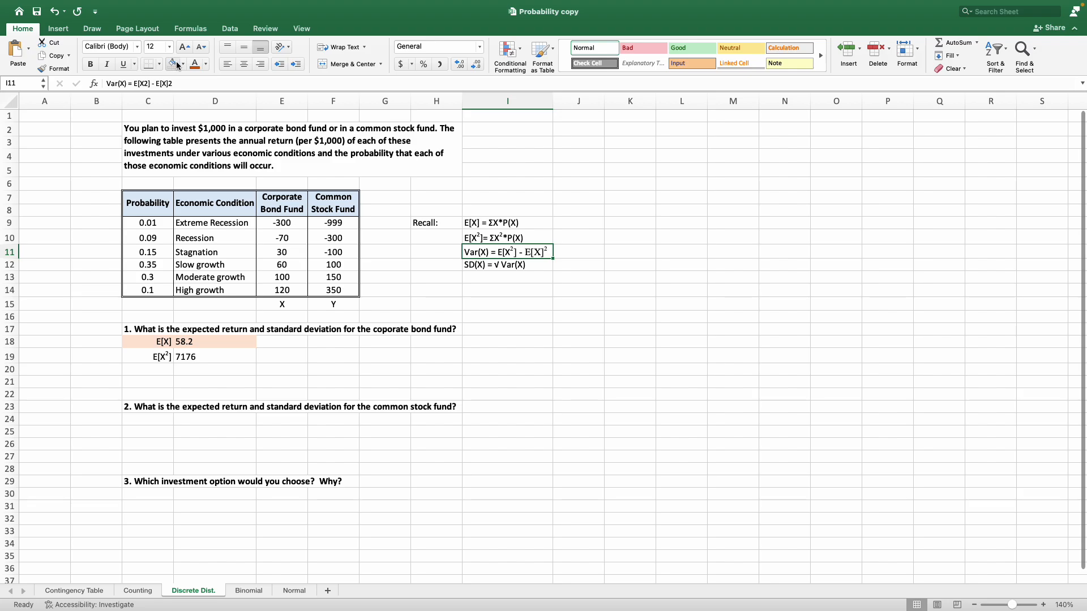
click(182, 64)
click(228, 130)
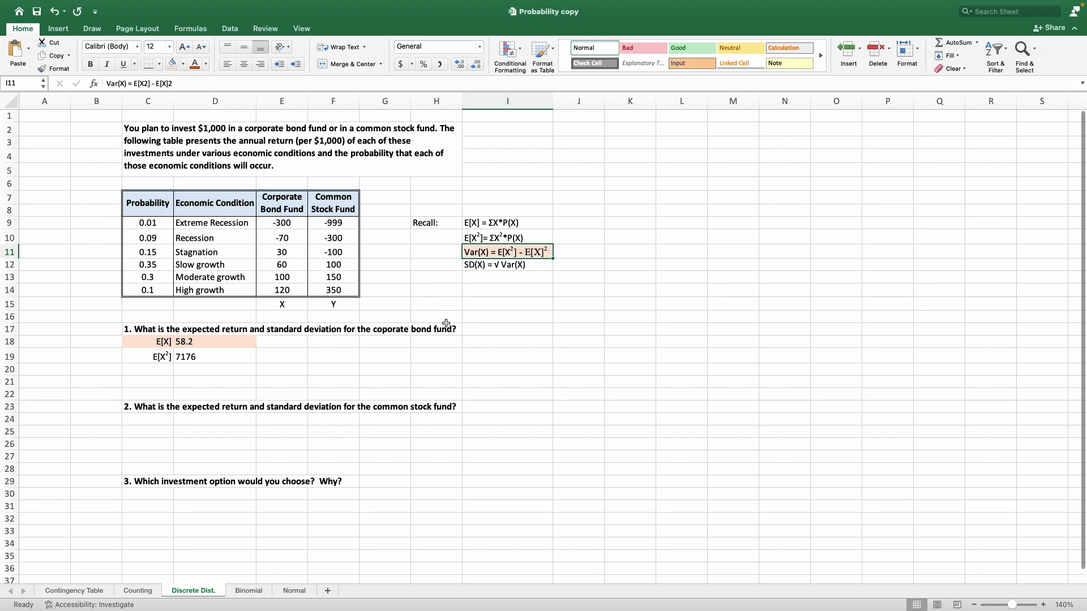
mouse_move(162, 356)
mouse_down()
mouse_move(227, 356)
mouse_move(152, 340)
mouse_up()
click(238, 341)
click(192, 354)
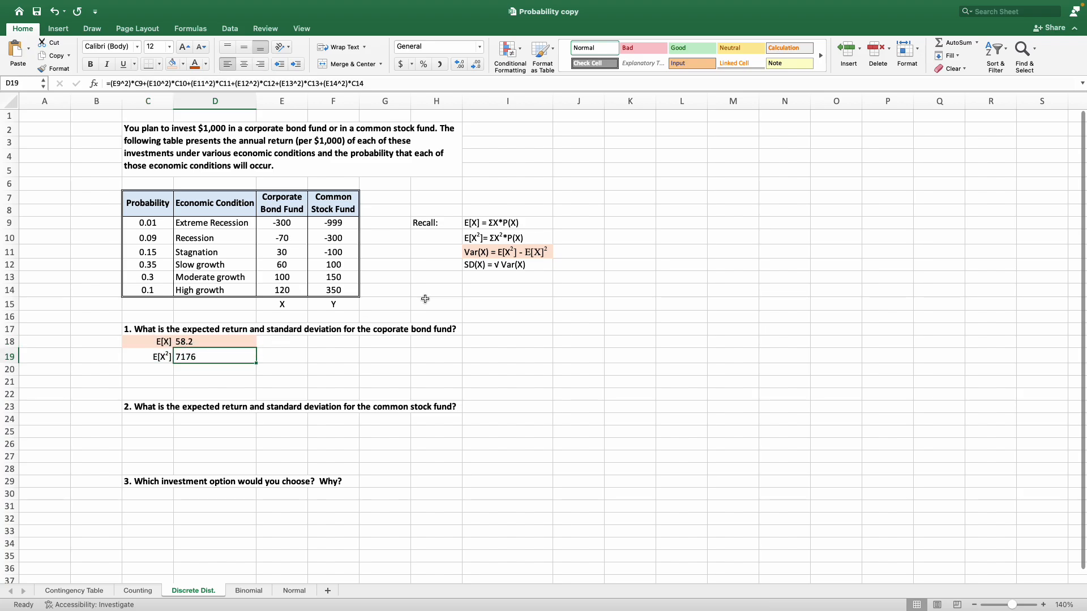
click(481, 255)
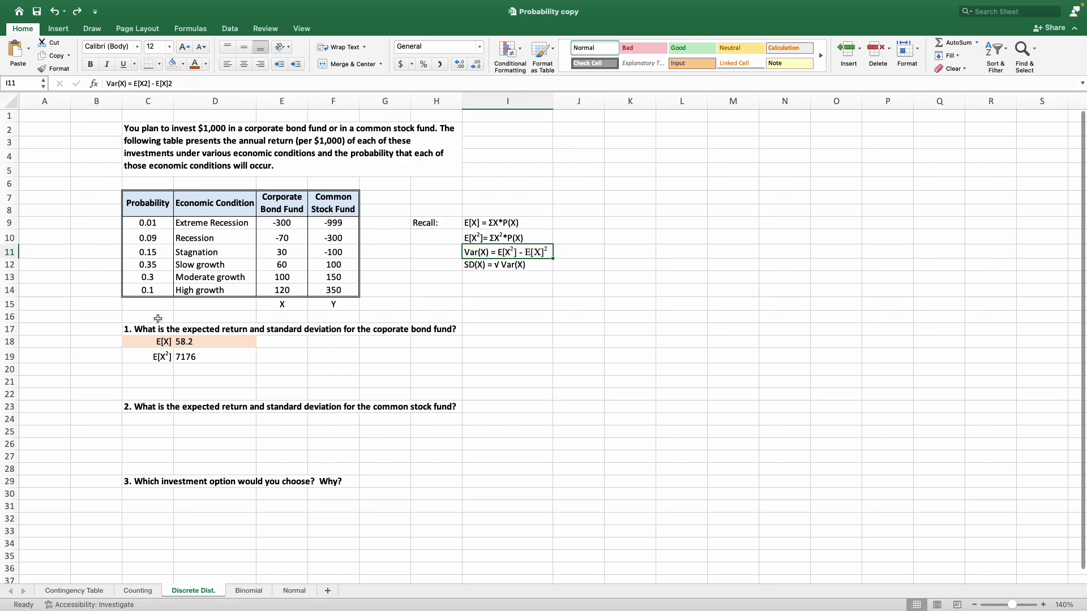
Enter the label Var(X) in C20 and calculate the variance in D20 as =D19-D18^2.
click(148, 372)
text(Var(X))
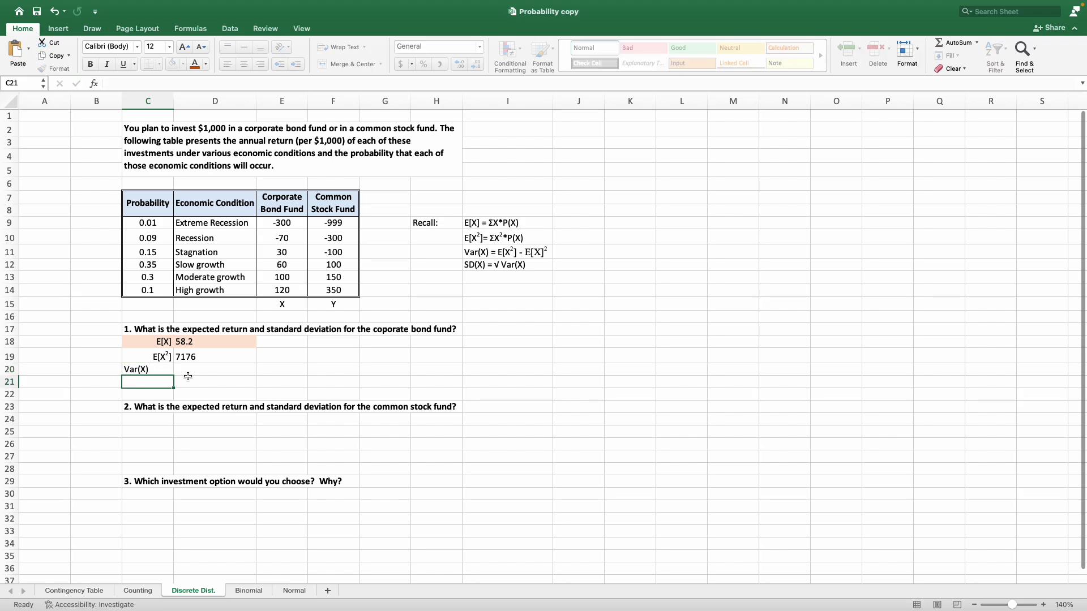
key(Tab)
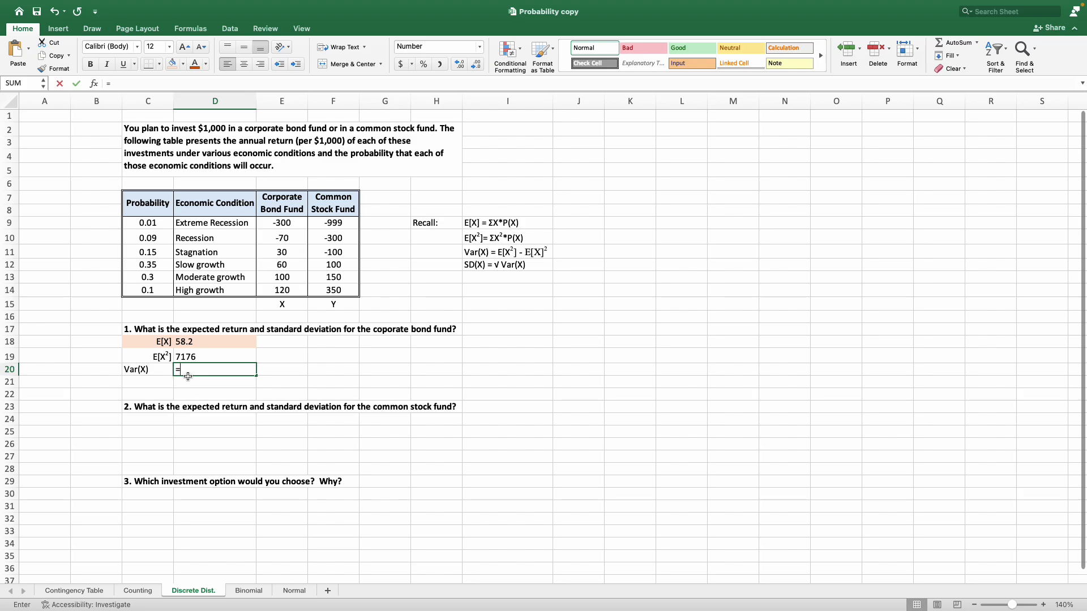
text(=)
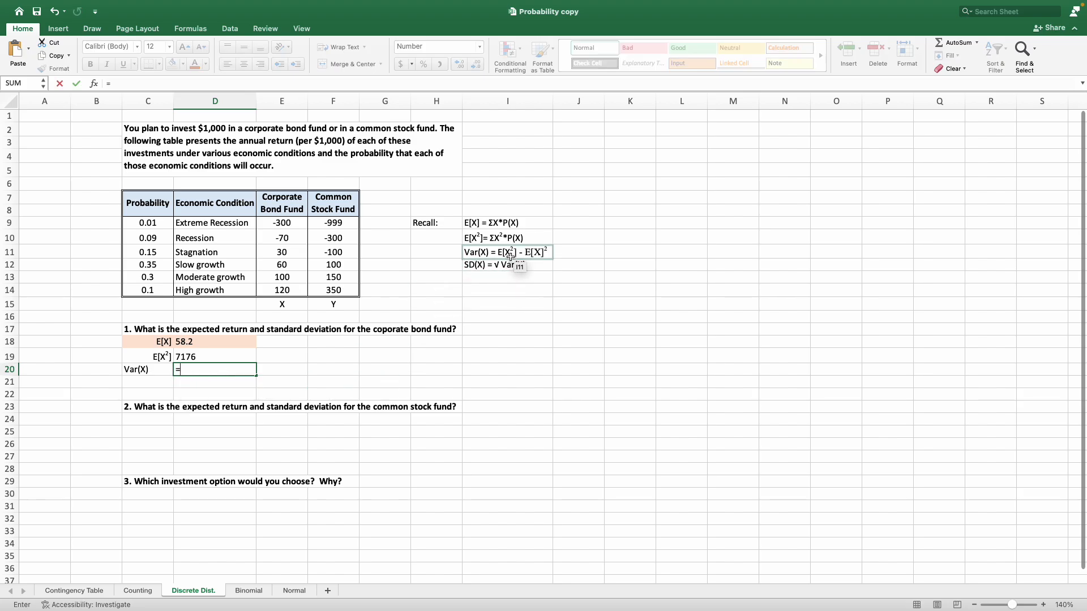
click(207, 358)
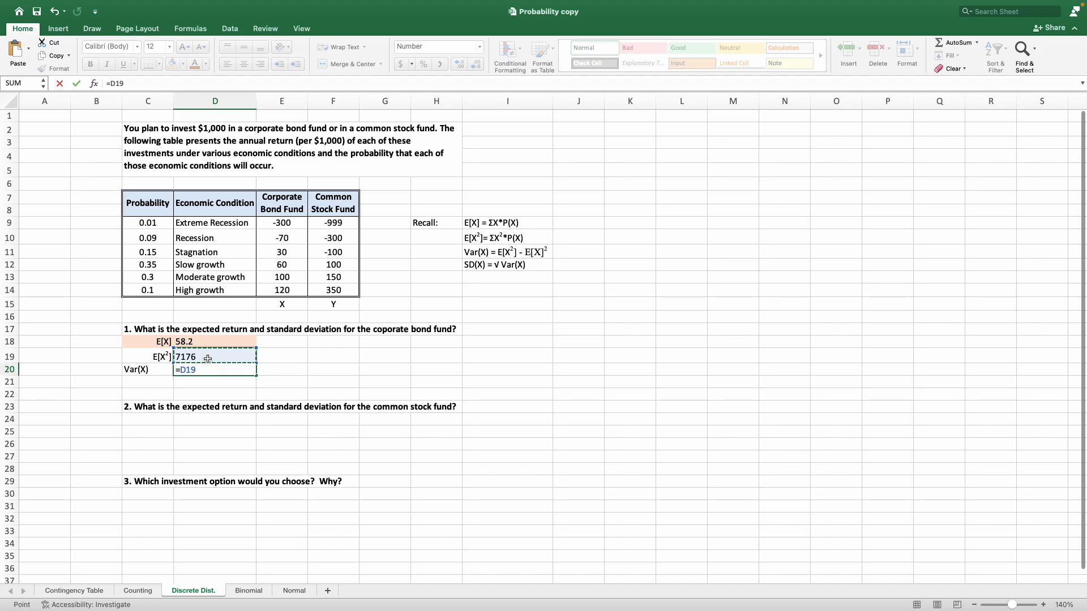
text(-)
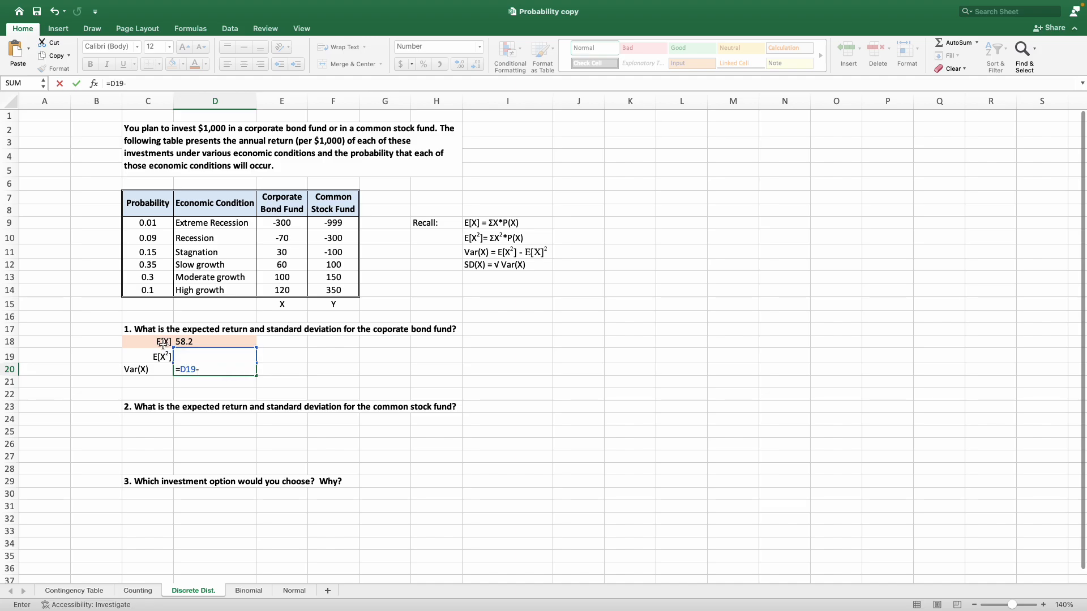
click(205, 341)
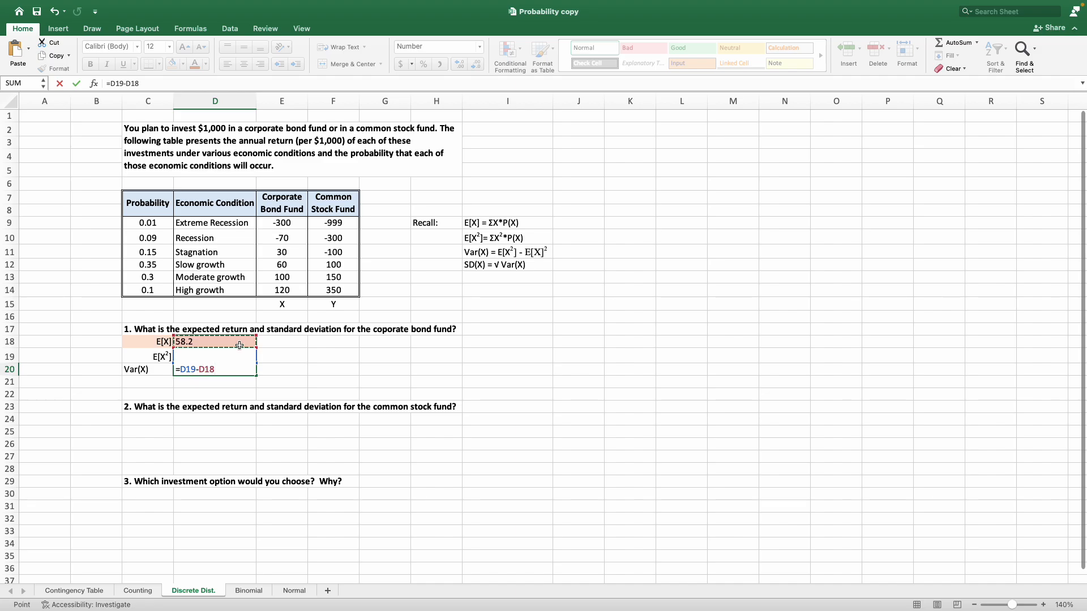
text(^2)
key(Return)
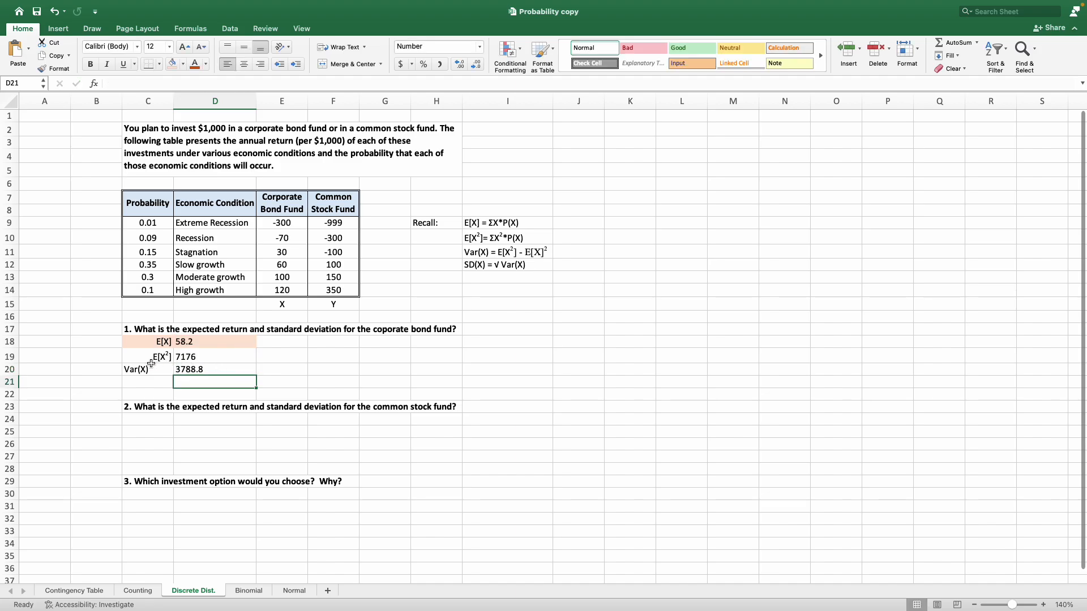
Right-align the Var(X) label in C20 and enter the label SD(X) in C21.
click(152, 366)
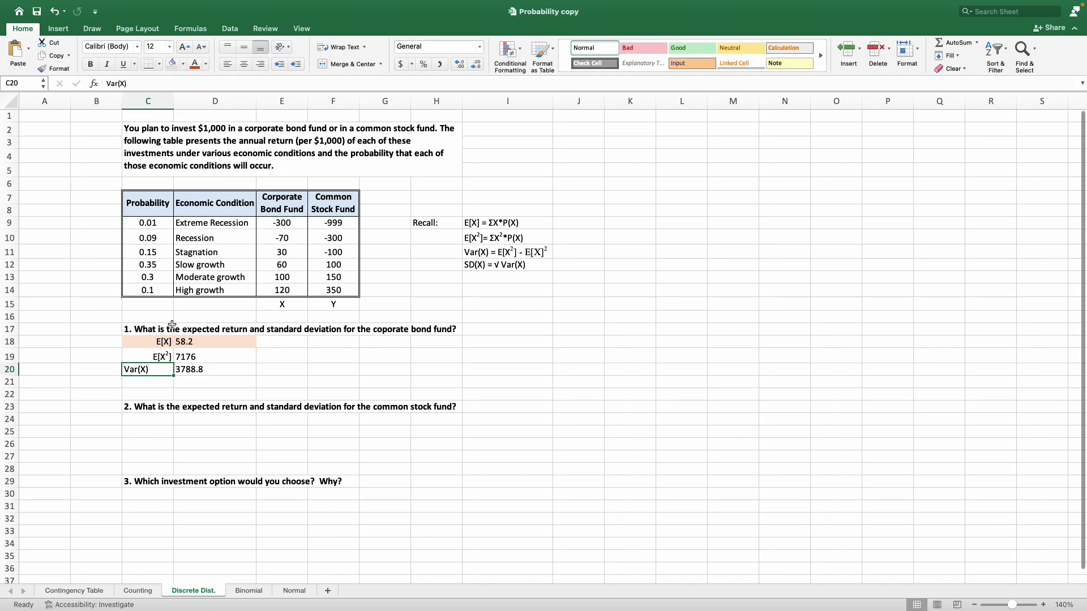
click(263, 65)
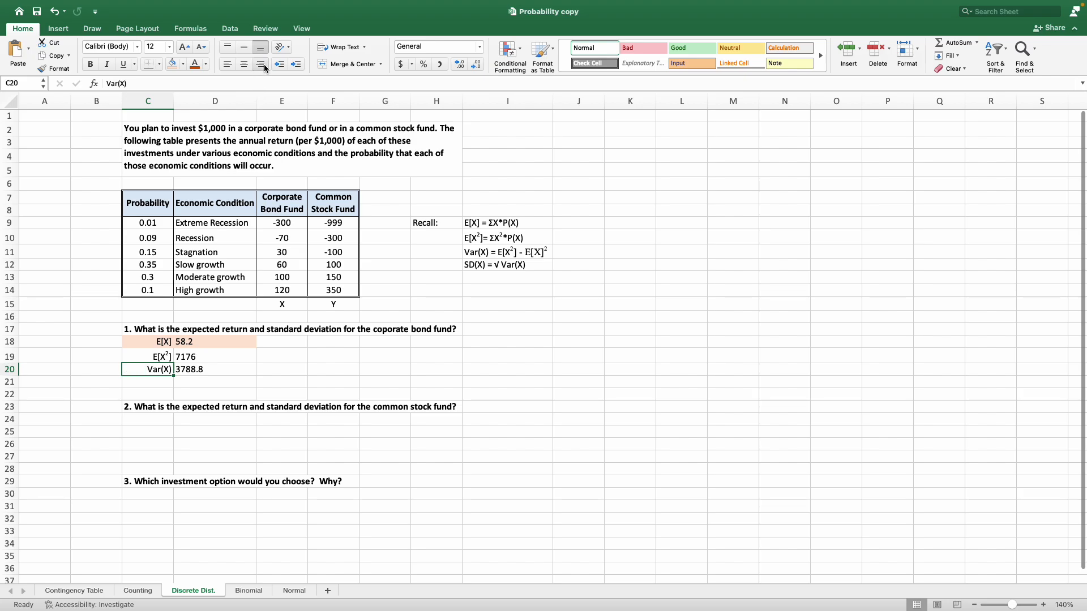
click(205, 381)
click(153, 382)
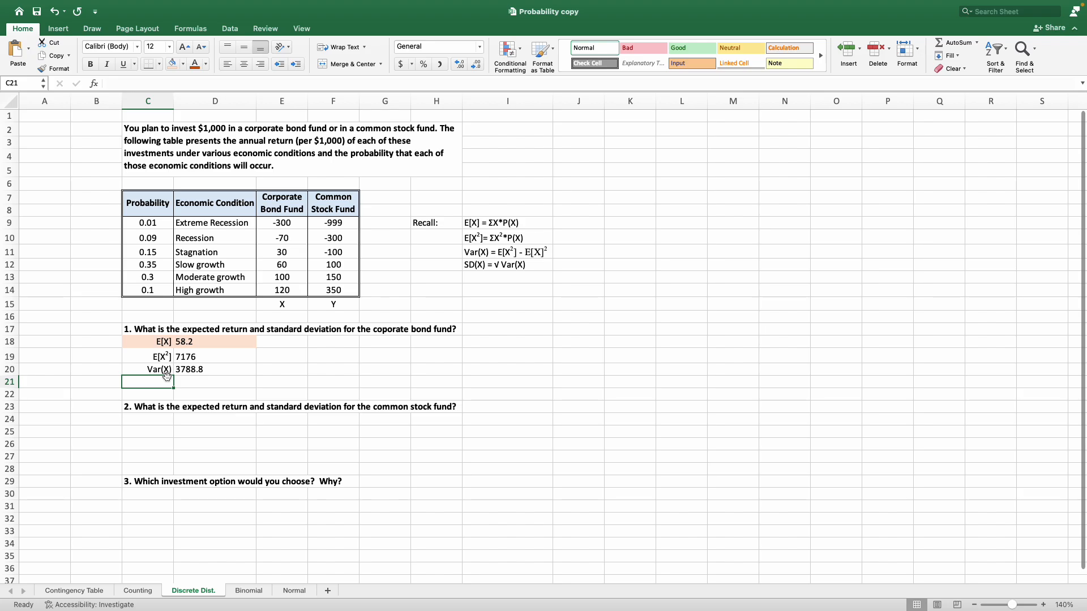
text(SD(X)
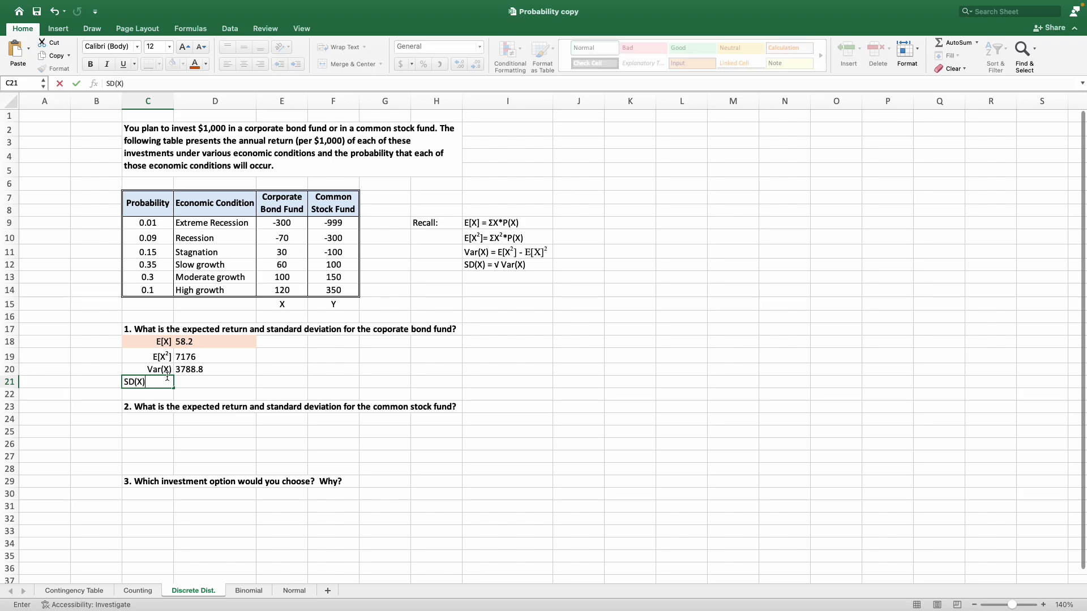
key(Return)
Calculate the corporate bond fund's standard deviation in D21 as =SQRT(D20).
key(Up)
key(Right)
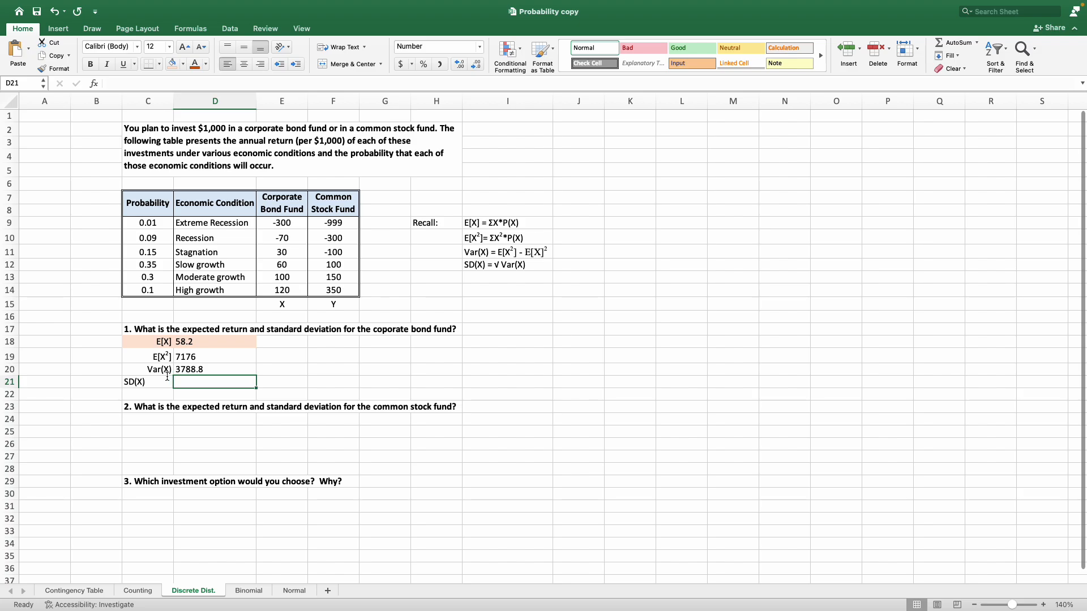
text(=)
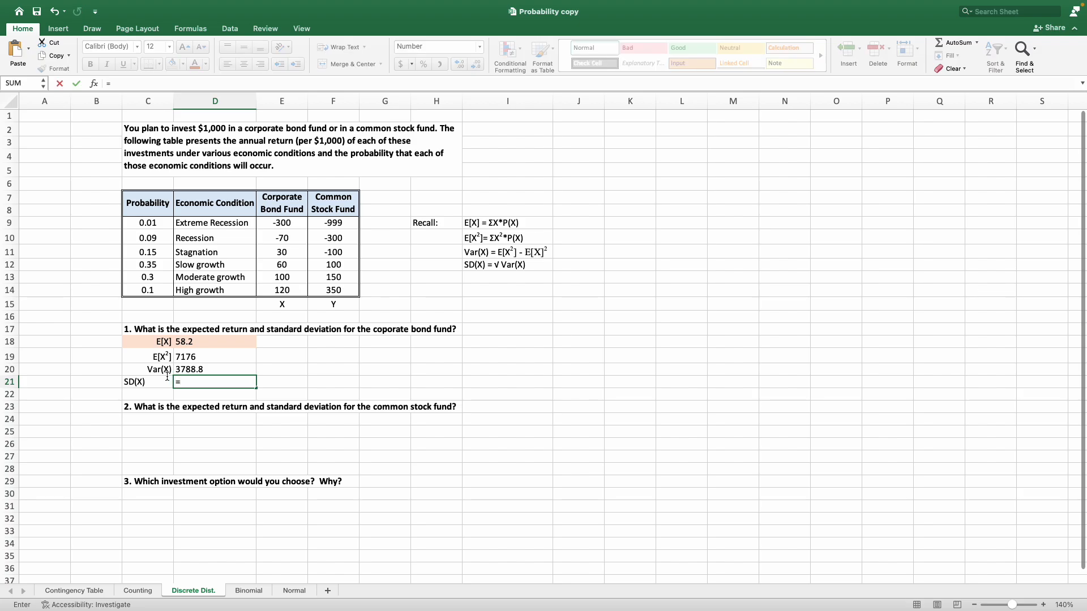
text(sq)
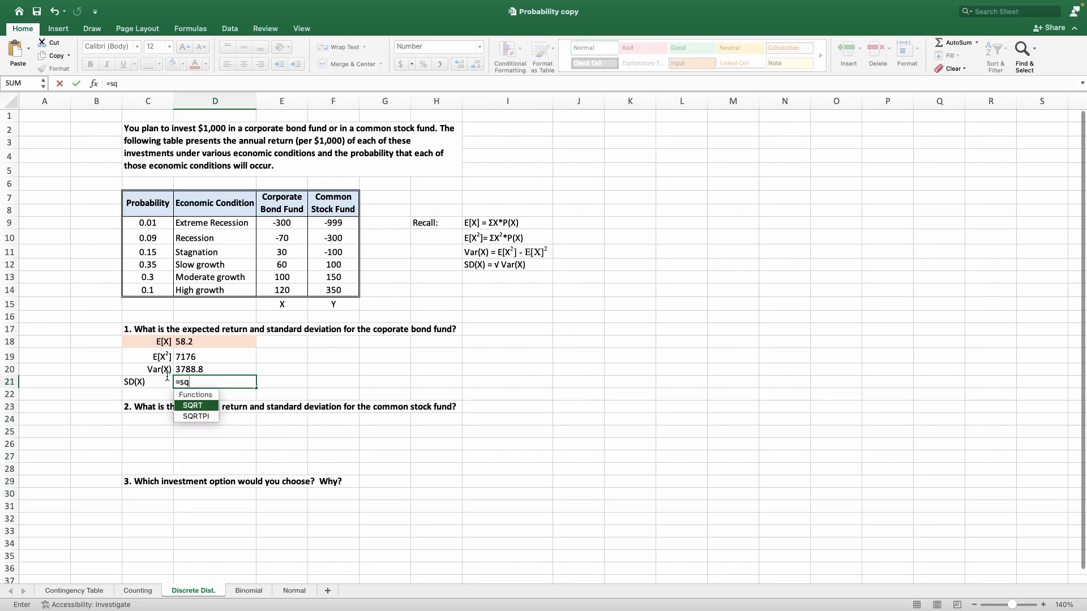
text(r)
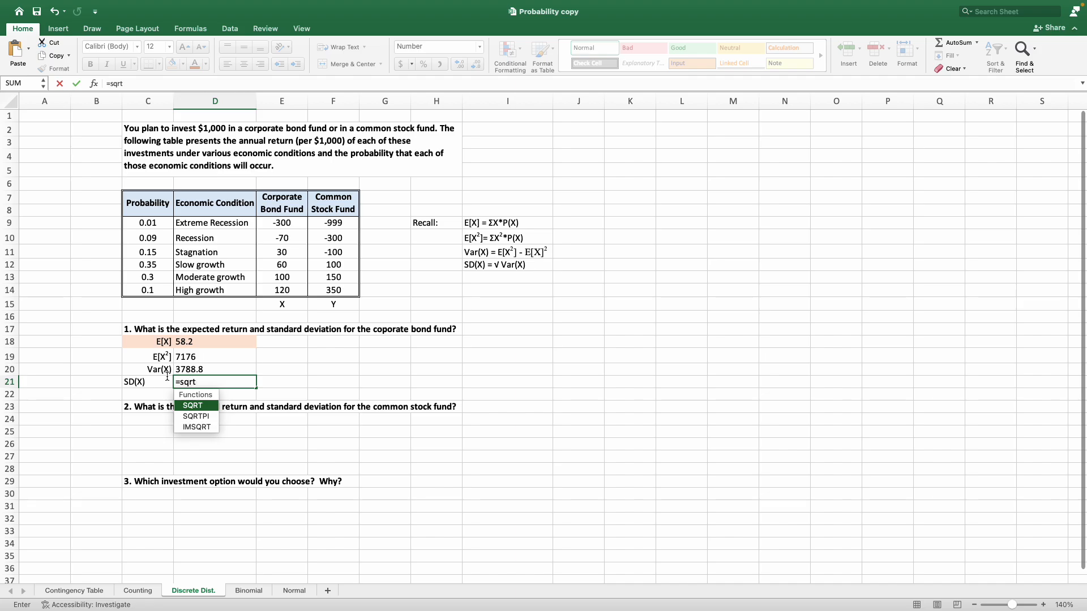
text(t)
key(Tab)
click(209, 367)
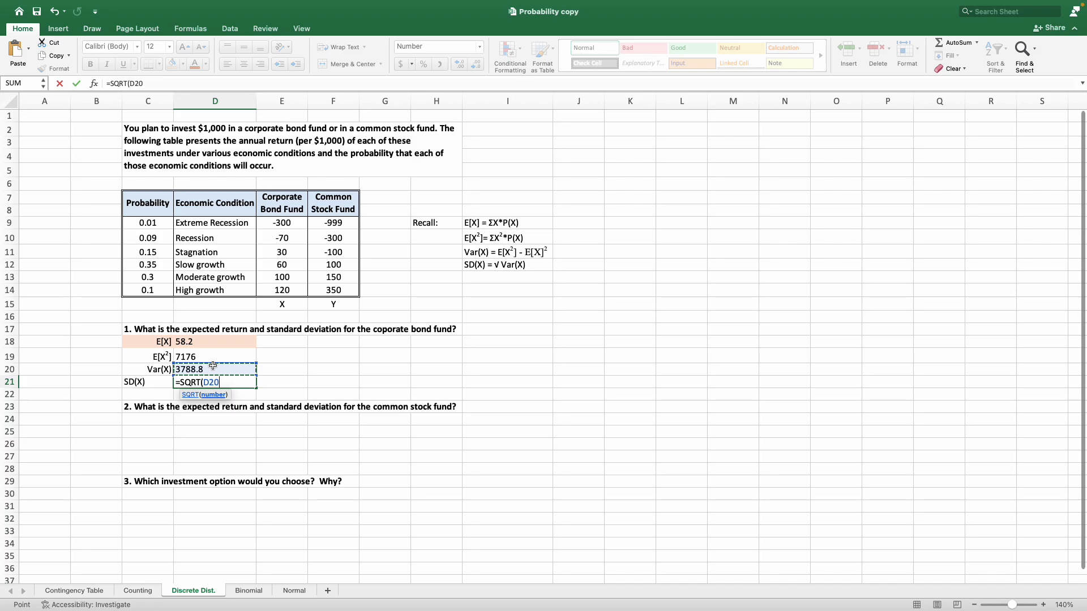
text())
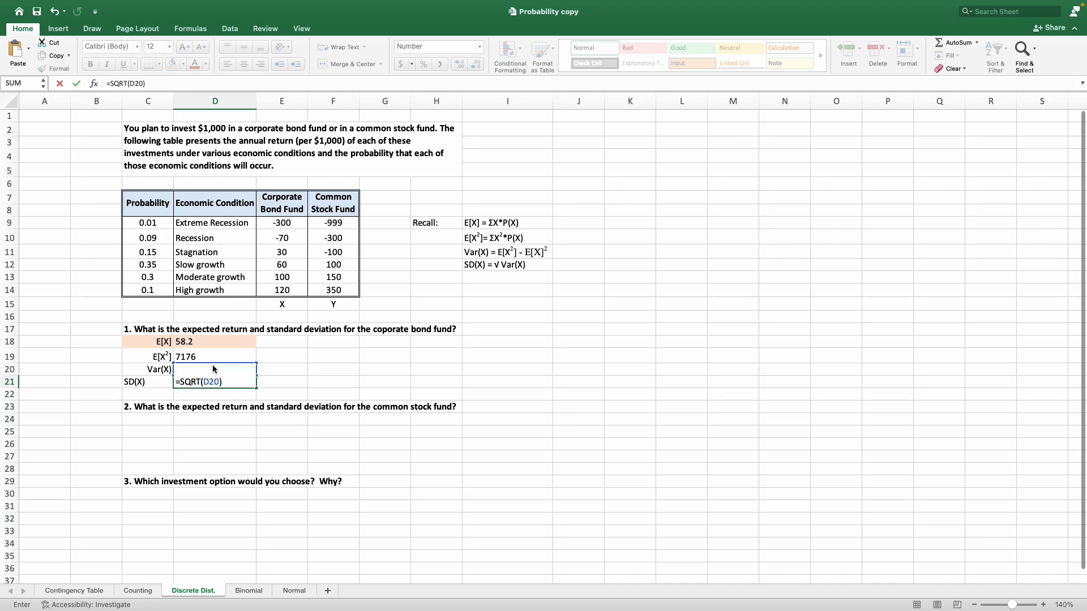
key(Return)
Right-align the SD(X) label in C21 and fill C21:D21 with light orange.
click(135, 384)
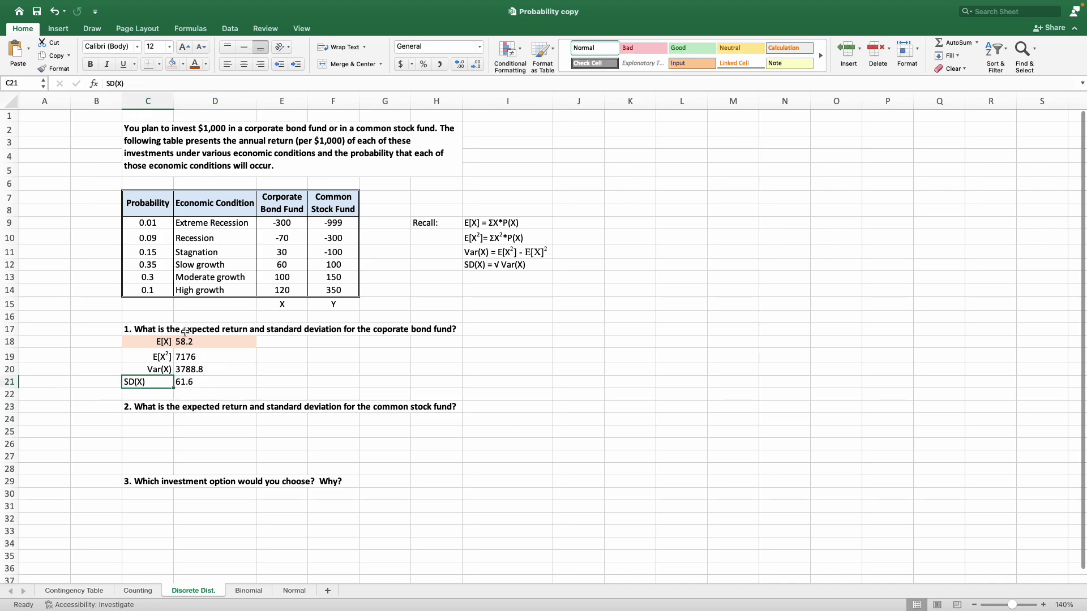
click(260, 64)
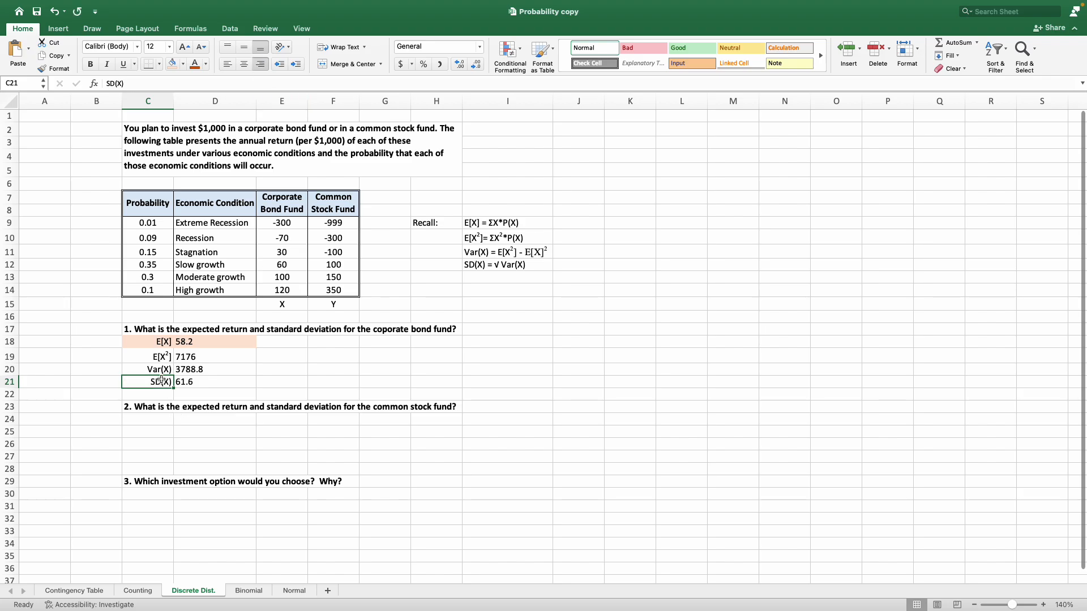
drag(161, 383, 249, 382)
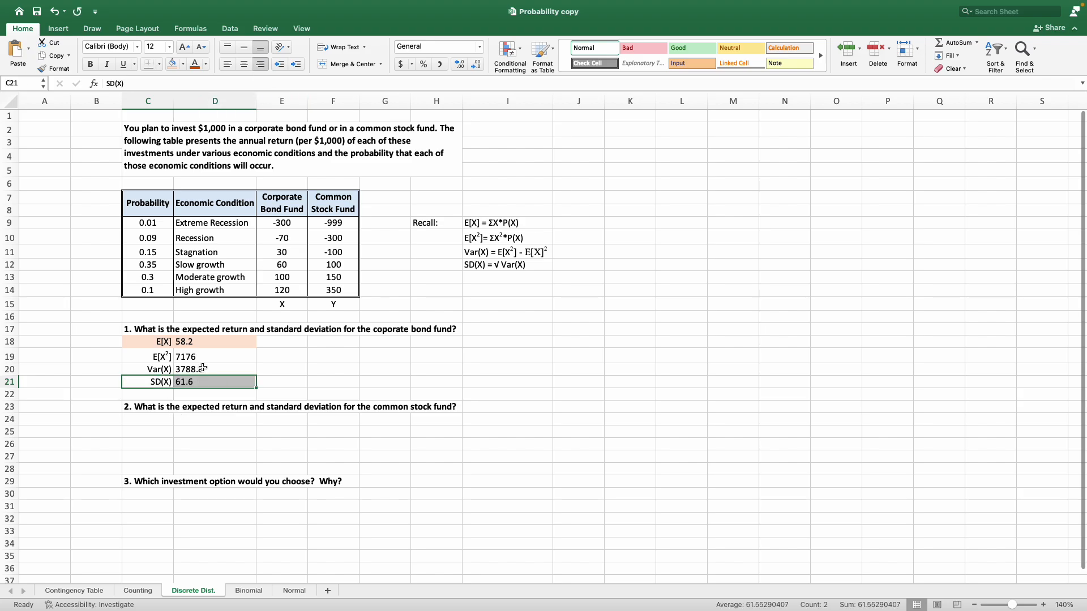
click(172, 63)
click(311, 372)
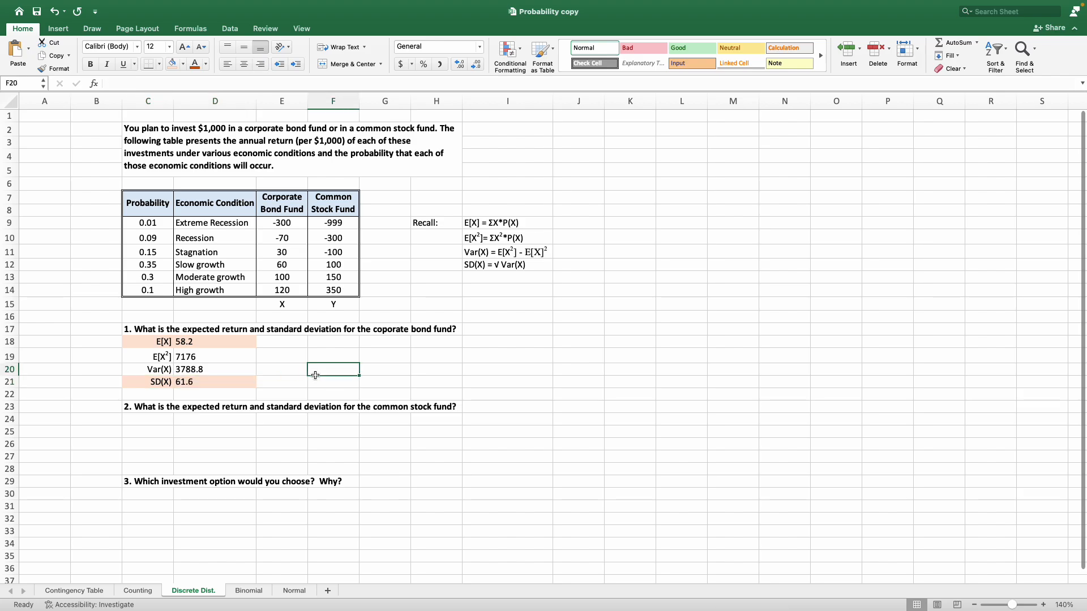
Enter the text note =SQRT() in E21 beside the standard deviation result.
click(279, 385)
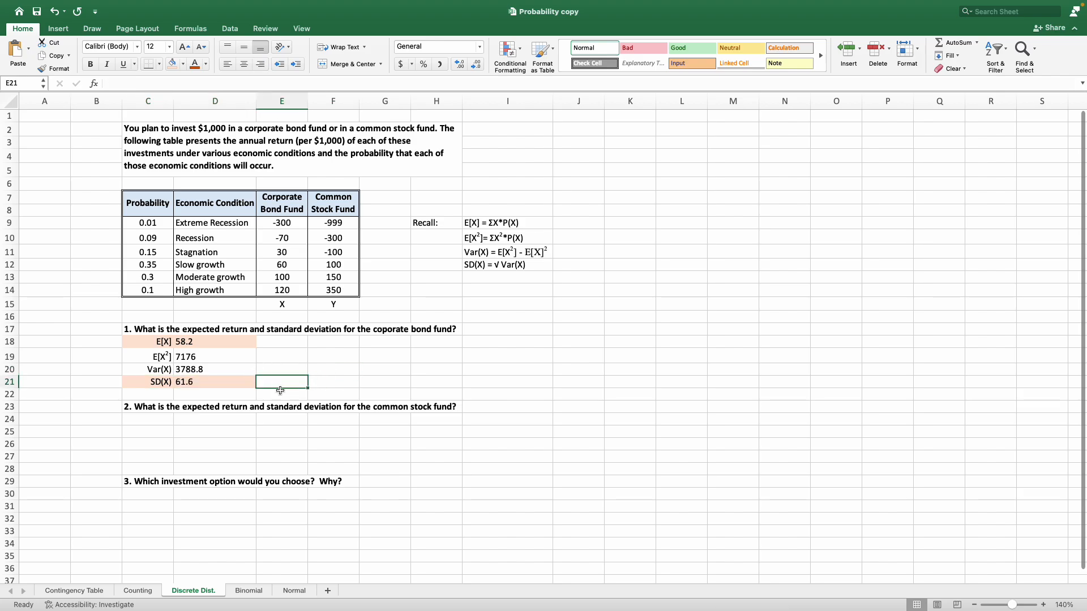
double_click(280, 391)
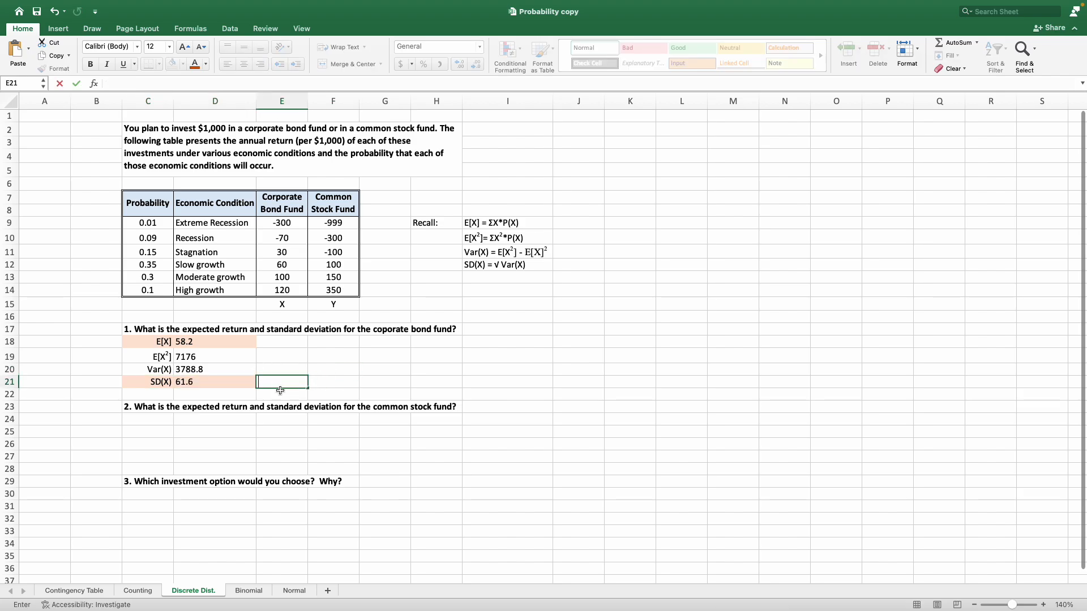
text('=SQRT()
key(Return)
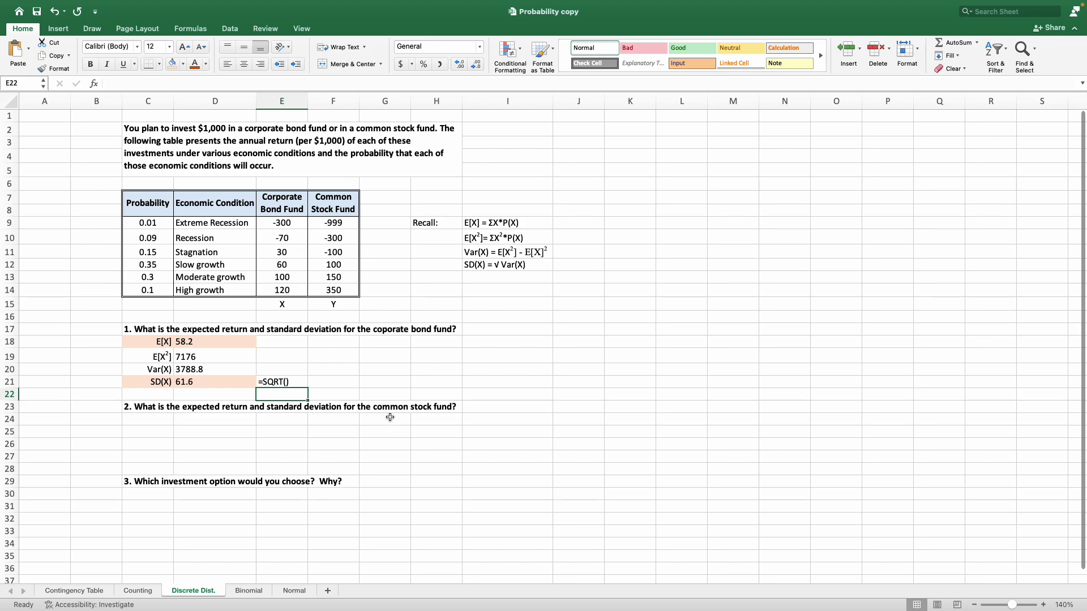
Review question 2 and compare the Common Stock Fund column (Y) with the Corporate Bond Fund column (X).
drag(140, 408, 198, 409)
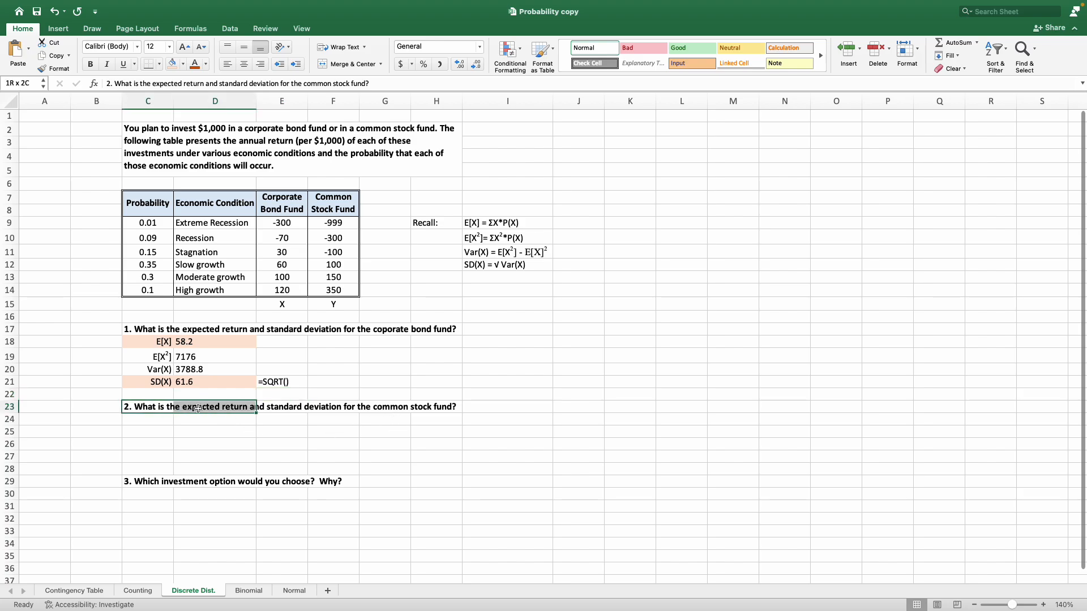
click(339, 423)
mouse_move(332, 205)
mouse_down()
mouse_move(343, 312)
mouse_move(334, 203)
mouse_up()
click(401, 268)
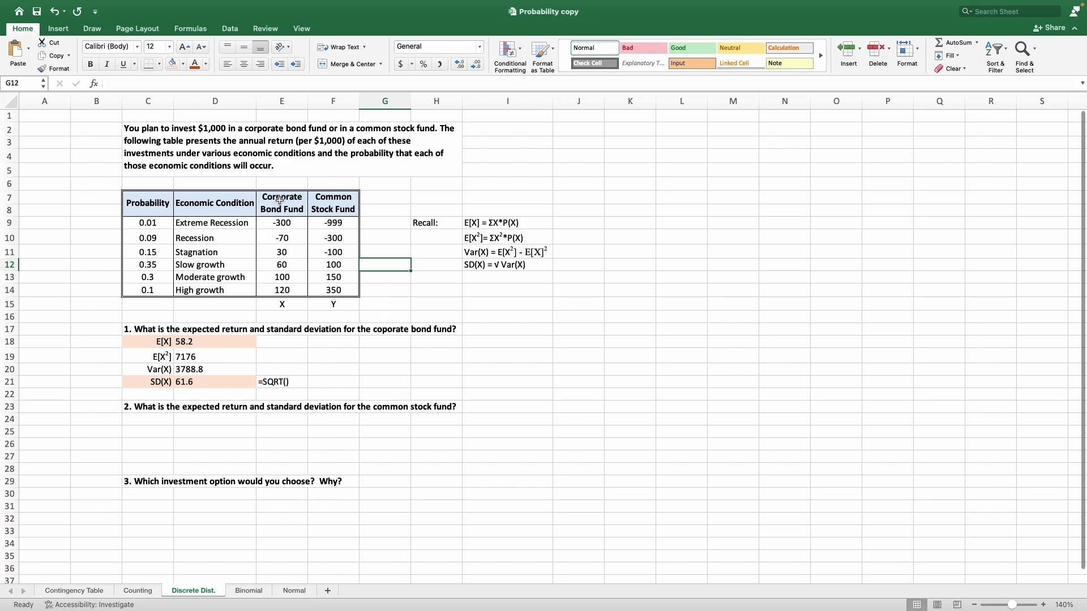
drag(321, 203, 345, 311)
drag(282, 203, 281, 306)
click(385, 304)
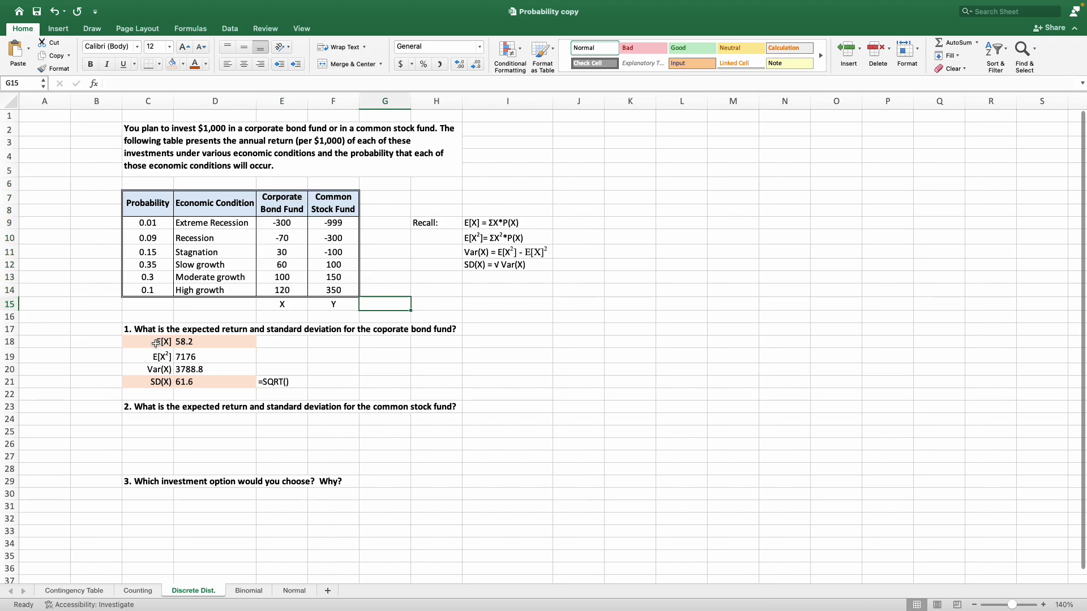
Copy the labels and results in C18:D21 and paste them at C24 under question 2.
drag(156, 343, 195, 382)
right_click(195, 386)
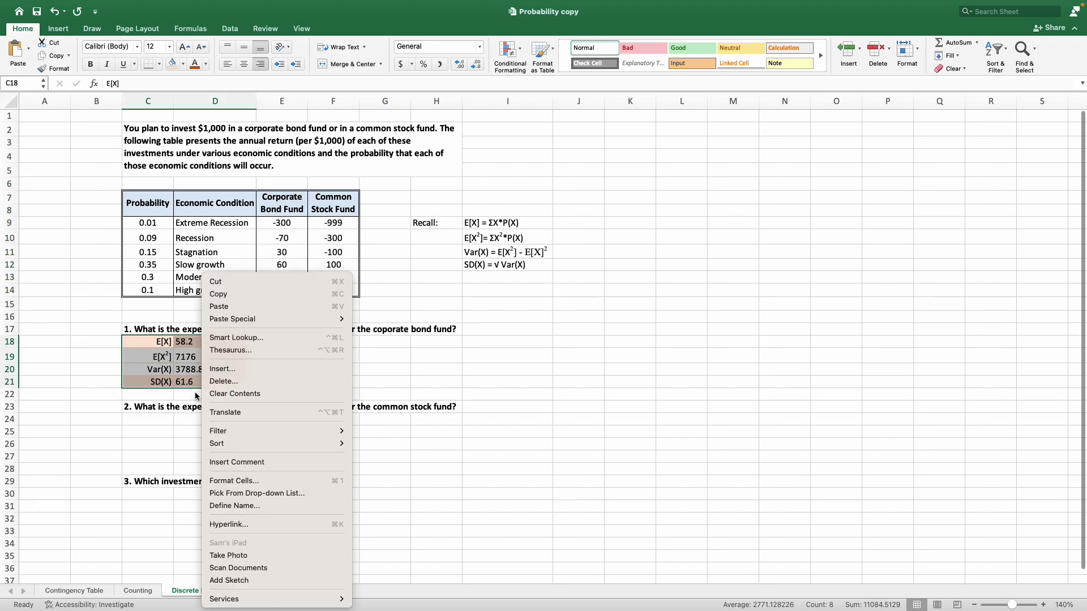
click(221, 294)
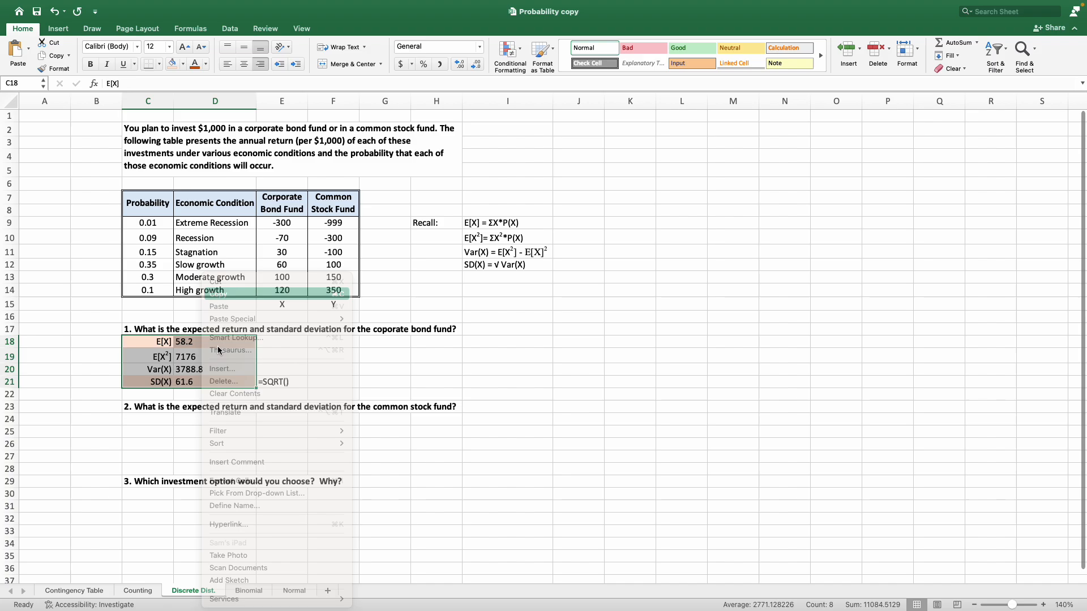
click(172, 419)
right_click(171, 420)
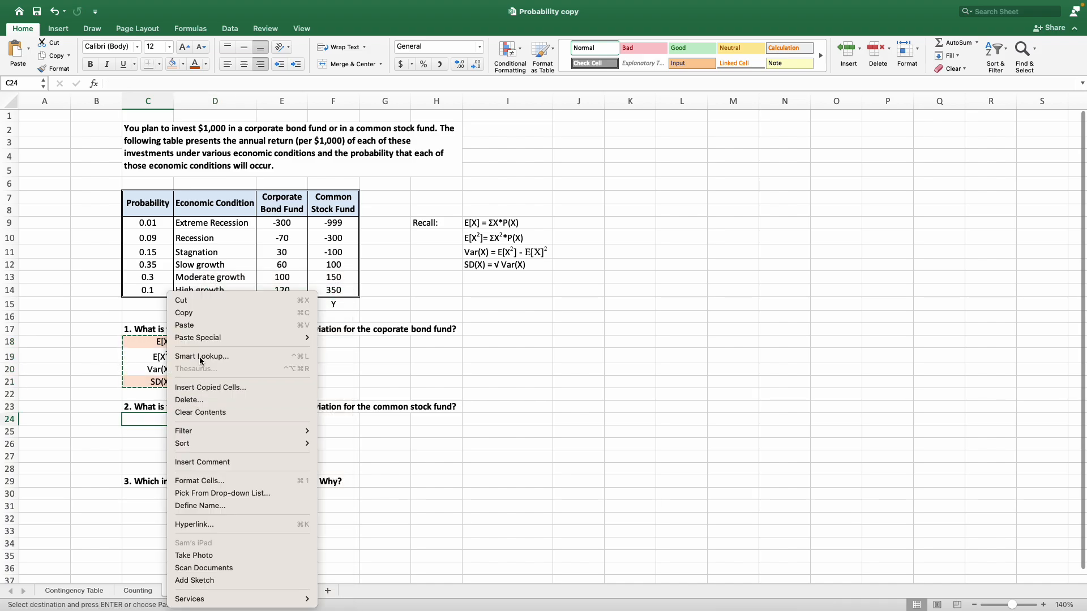
click(207, 327)
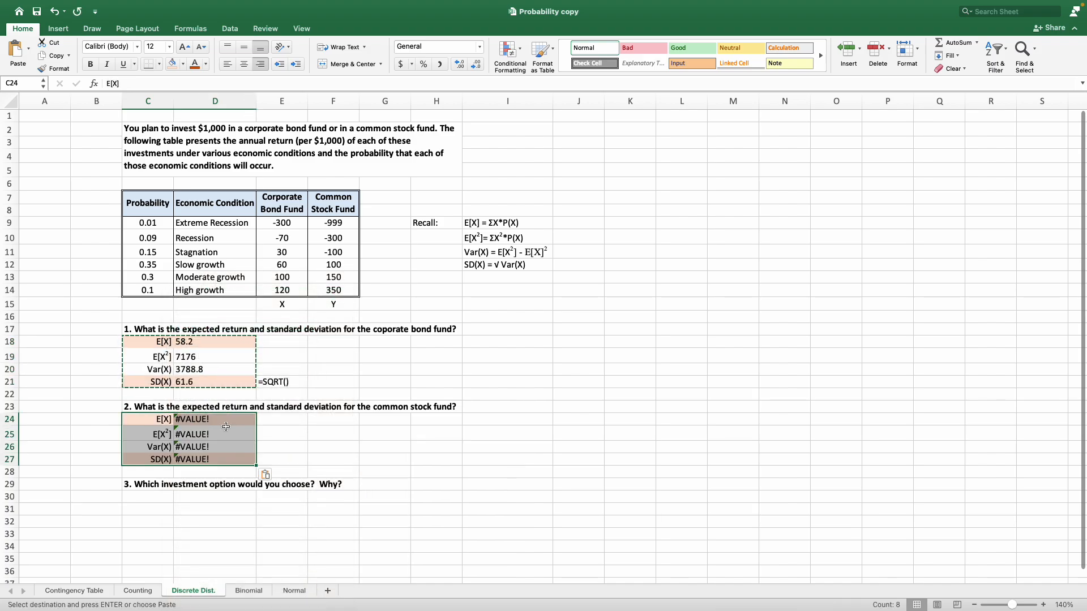
Clear the pasted formulas from D24:D27, keeping the labels in column C.
mouse_move(225, 422)
mouse_down()
mouse_move(224, 449)
mouse_move(219, 430)
mouse_up()
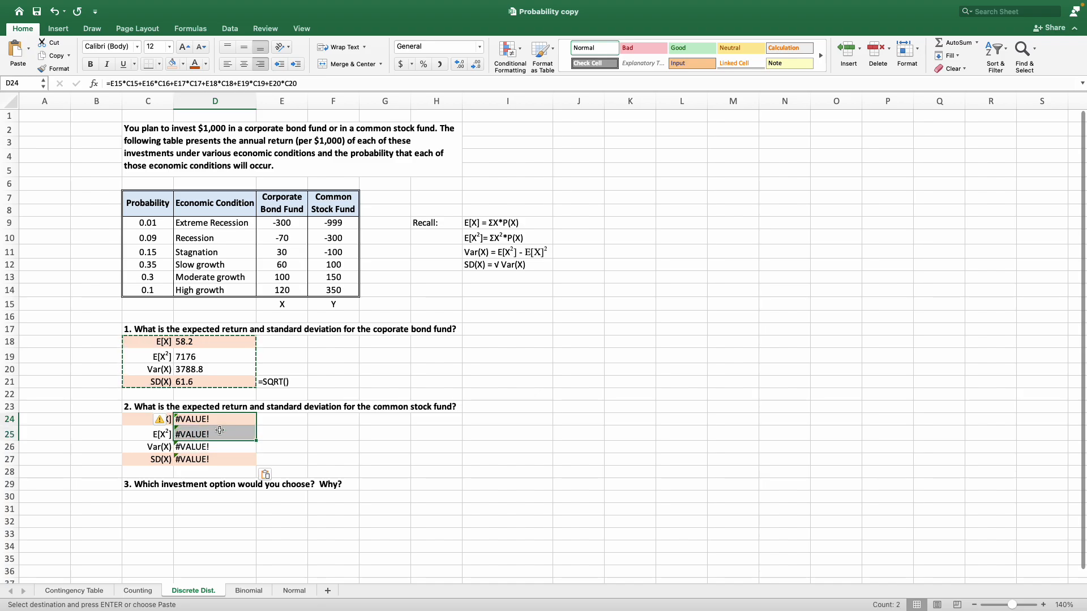
key(Up)
key(Down)
key(Delete)
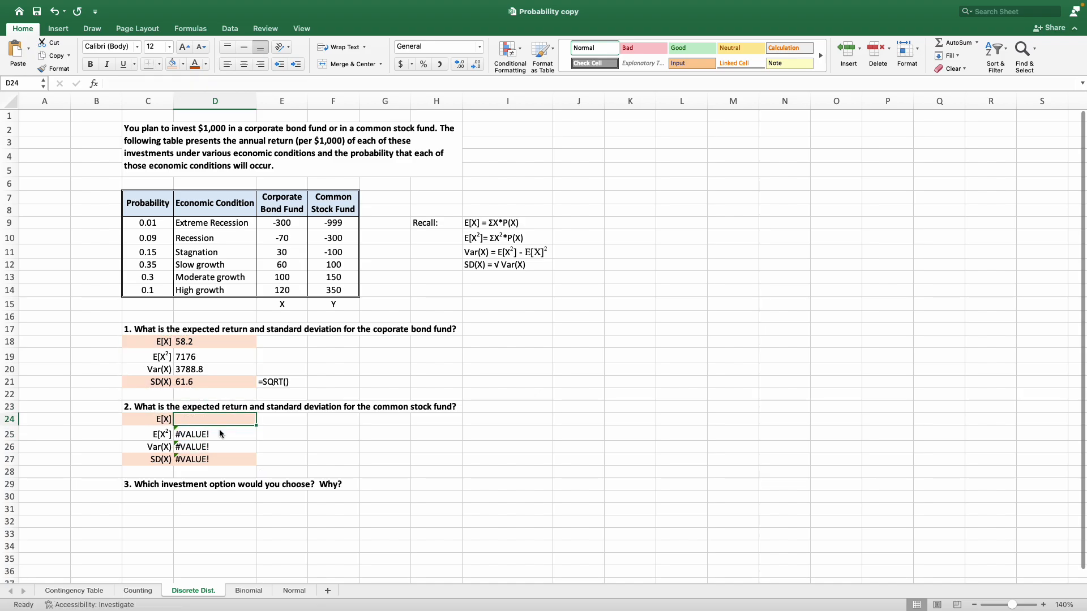
key(Down)
key(Delete)
key(Down)
key(Delete)
key(Down)
key(Delete)
key(Down)
key(Left)
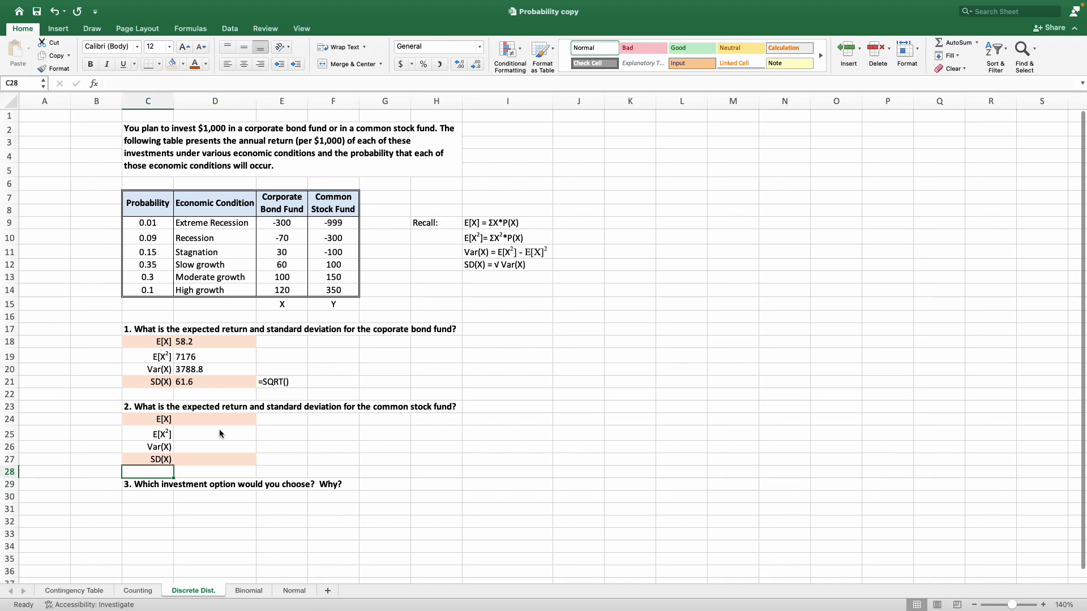
Change the labels in C24 and C25 to E[Y] and E[Y²], keeping the superscript 2.
key(Up)
key(Up)
key(Up)
key(Up)
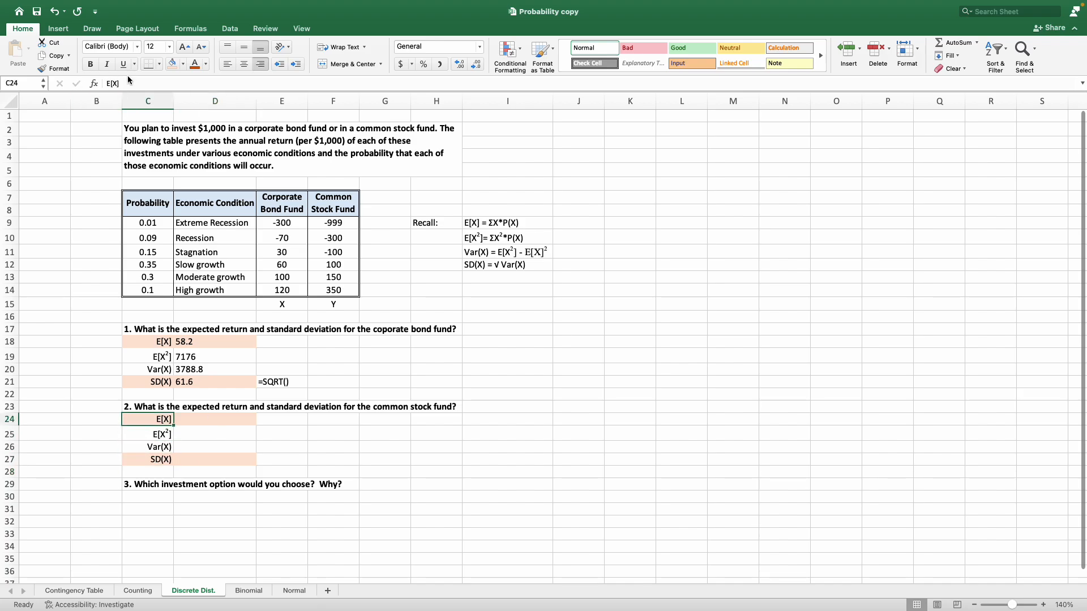
click(129, 80)
key(Left)
key(BackSpace)
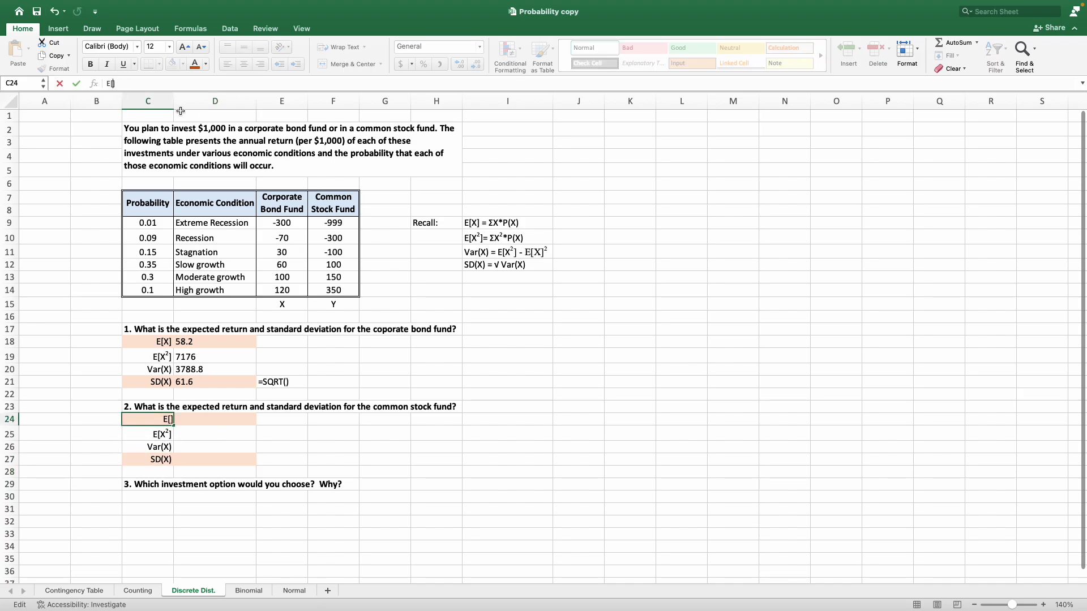
text(Y)
key(Return)
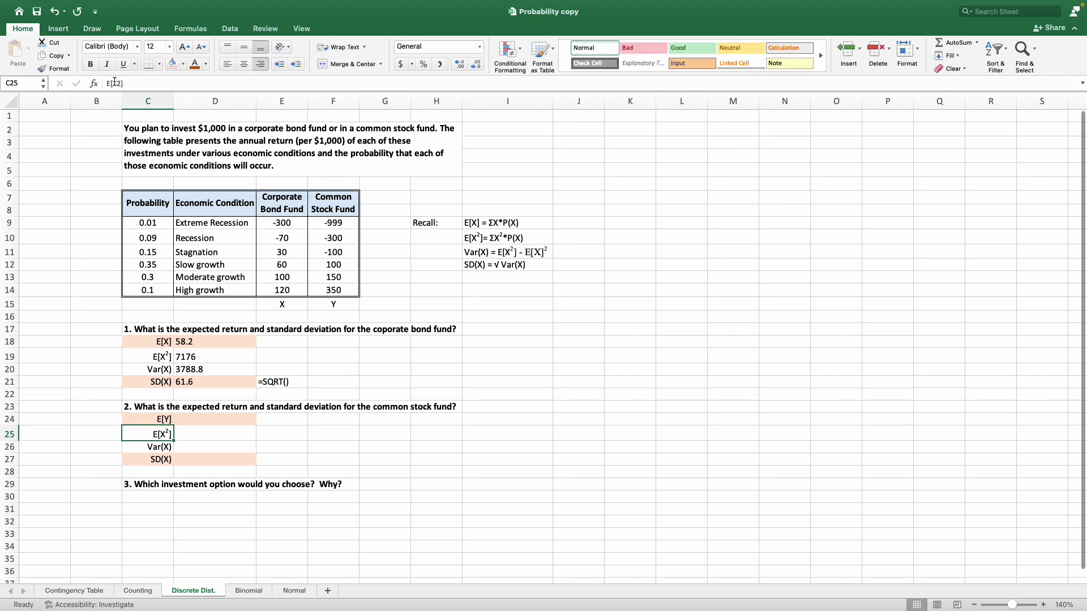
click(114, 83)
key(Delete)
text(Y)
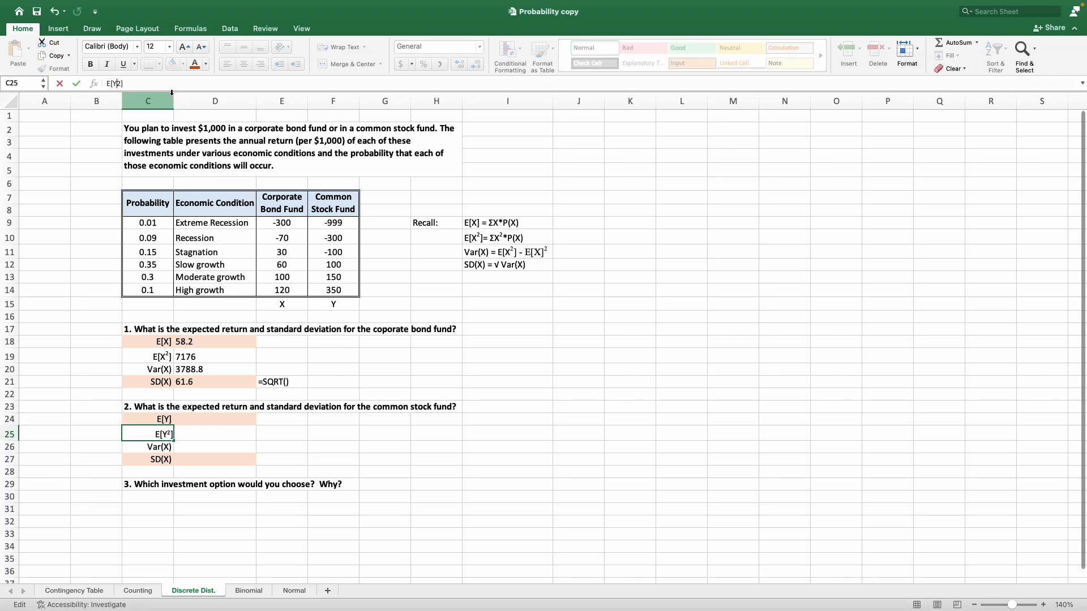
key(Return)
Change the labels in C26 and C27 to Var(Y) and SD(Y).
click(118, 83)
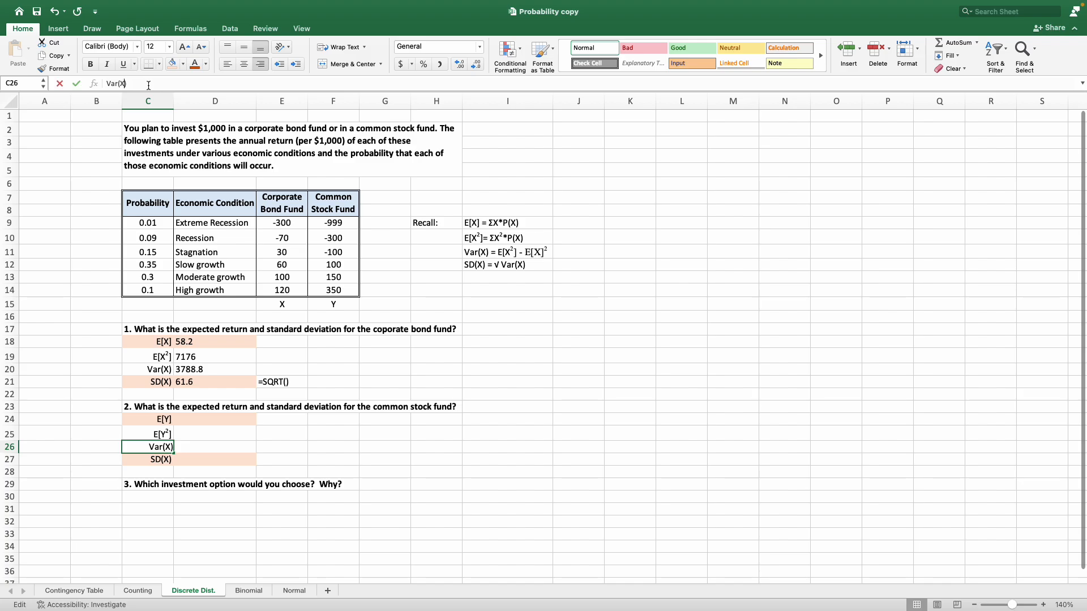
key(Delete)
text(Y)
key(Return)
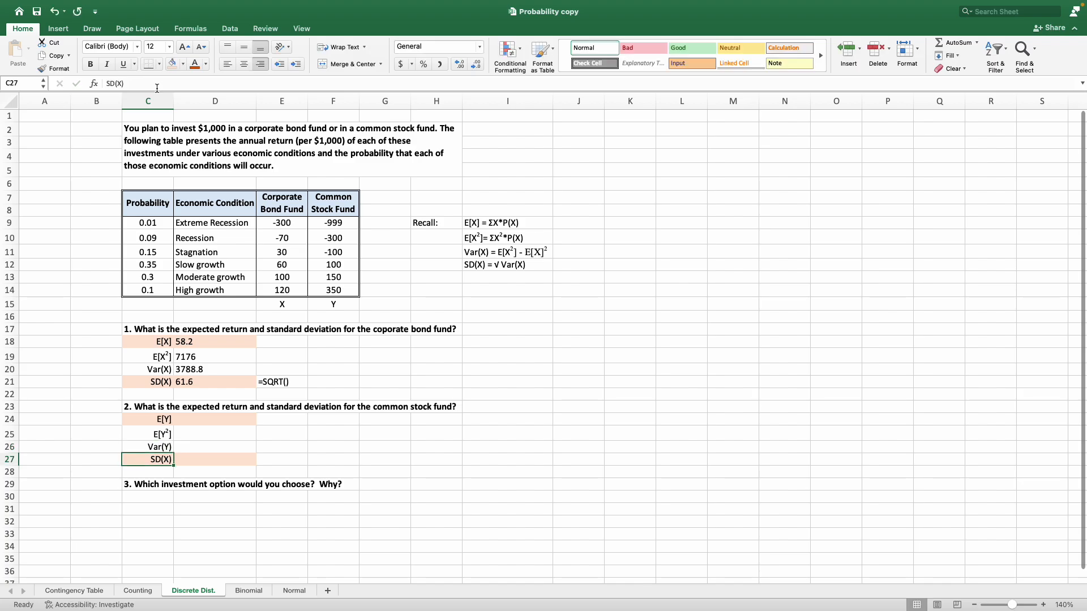
click(156, 79)
key(Left)
key(BackSpace)
text(Y)
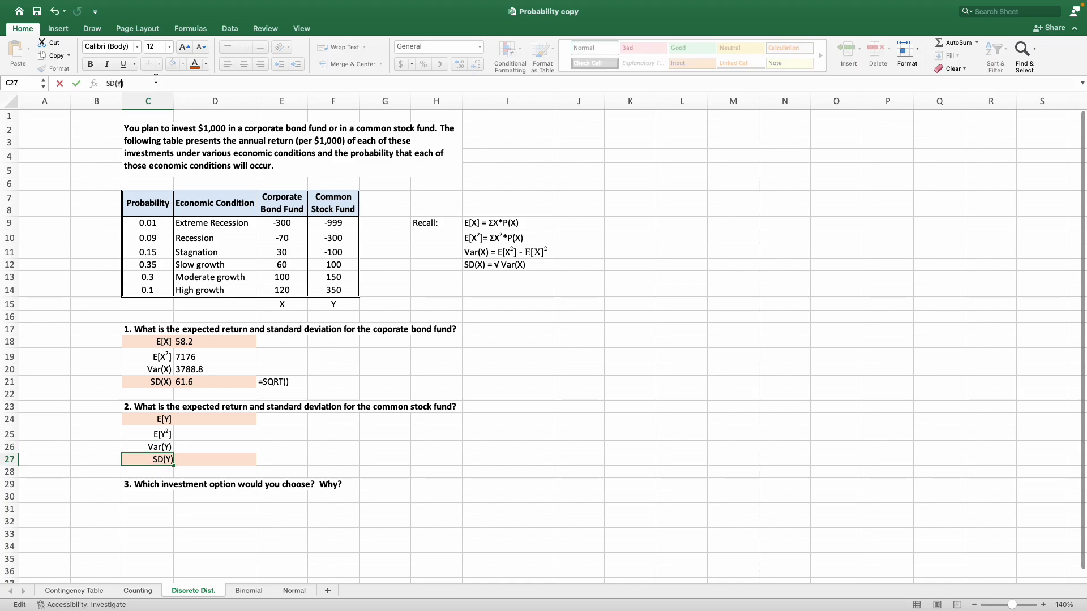
key(Return)
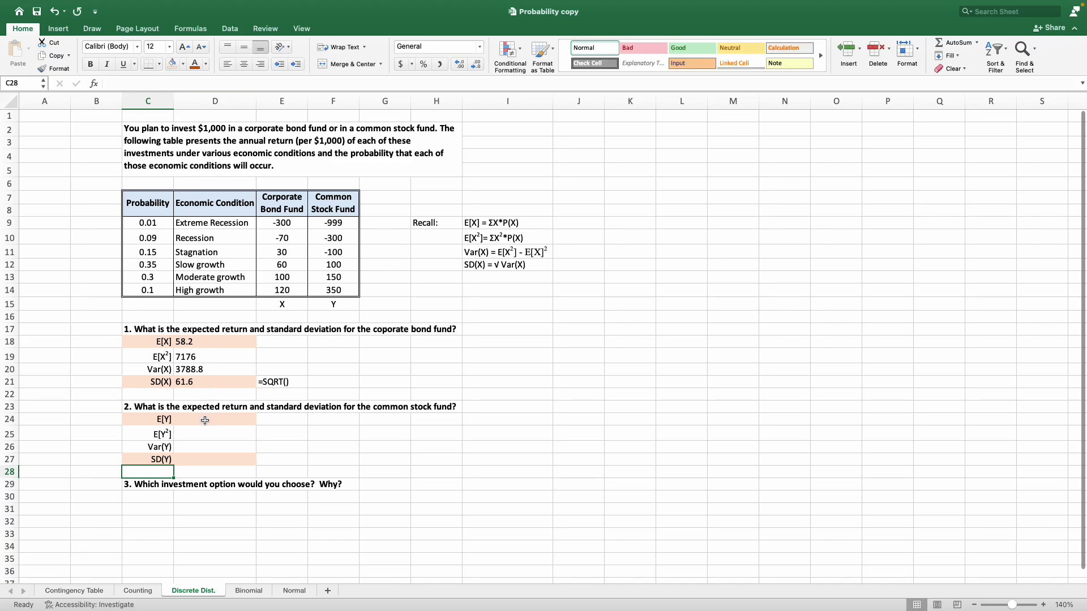
Copy the full E[X] formula text from D18 and paste it with the same references into D24 for E[Y].
click(205, 419)
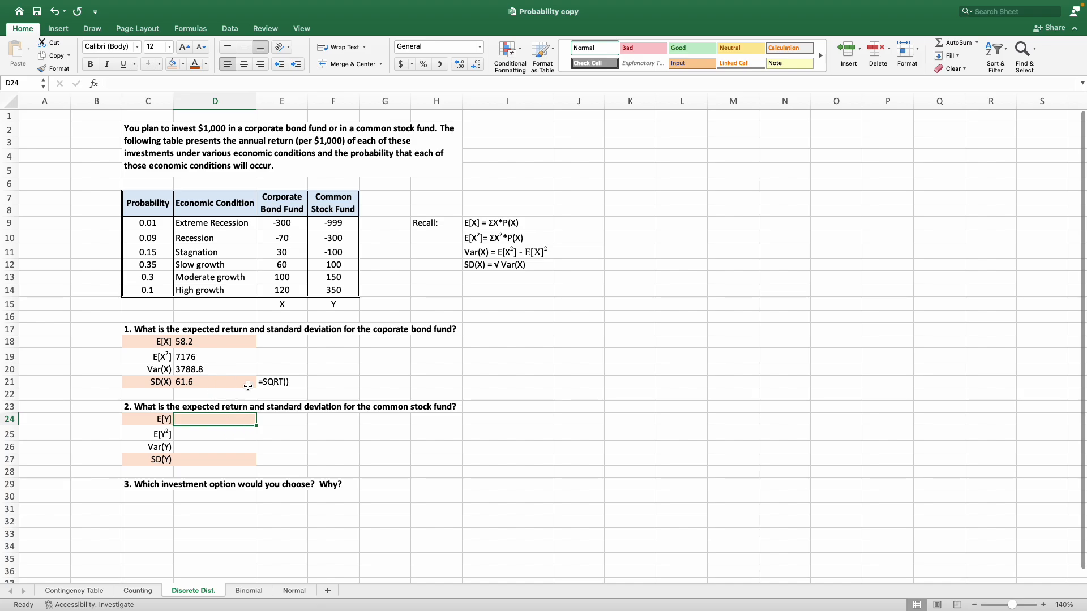
click(228, 342)
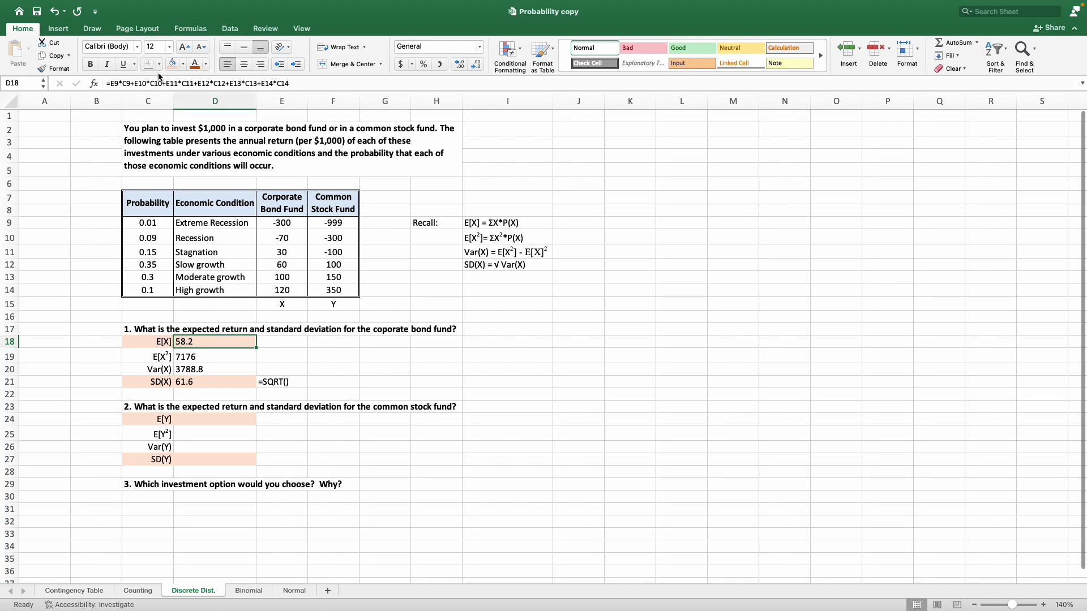
click(322, 82)
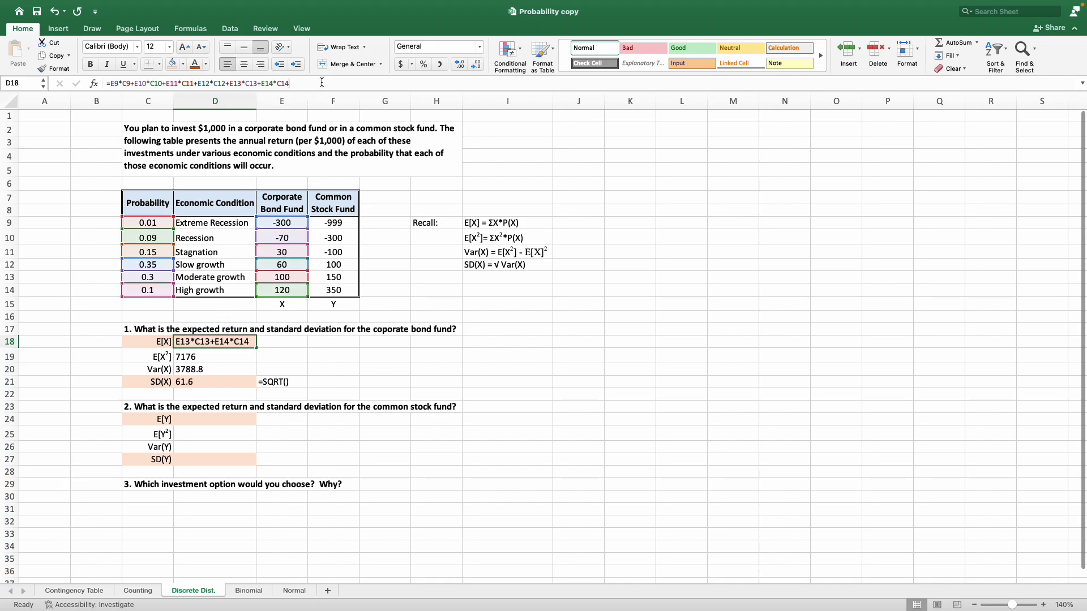
drag(301, 83, 106, 83)
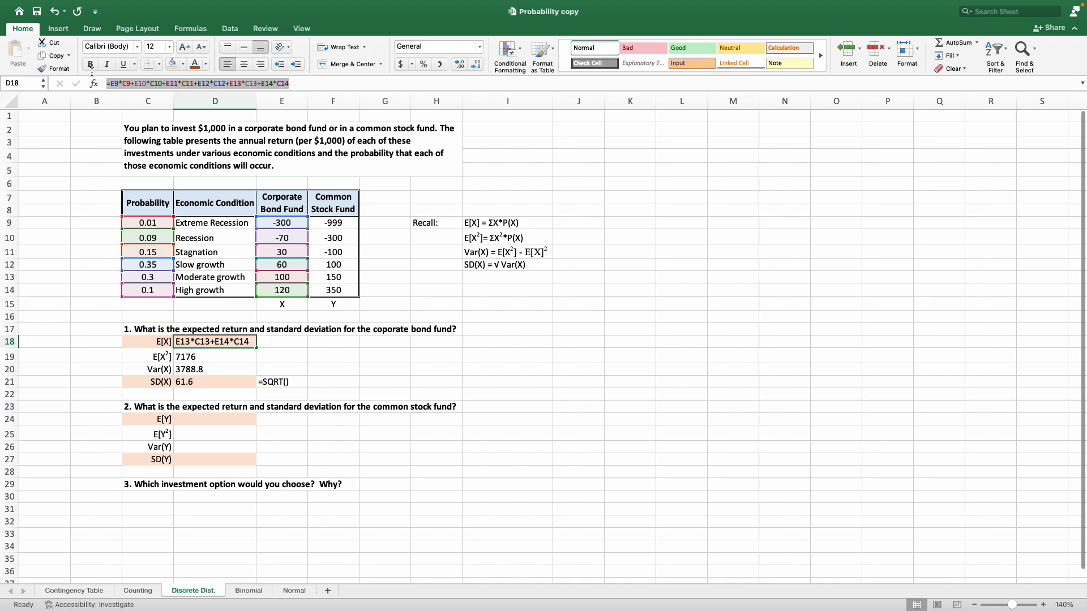
right_click(129, 84)
click(146, 101)
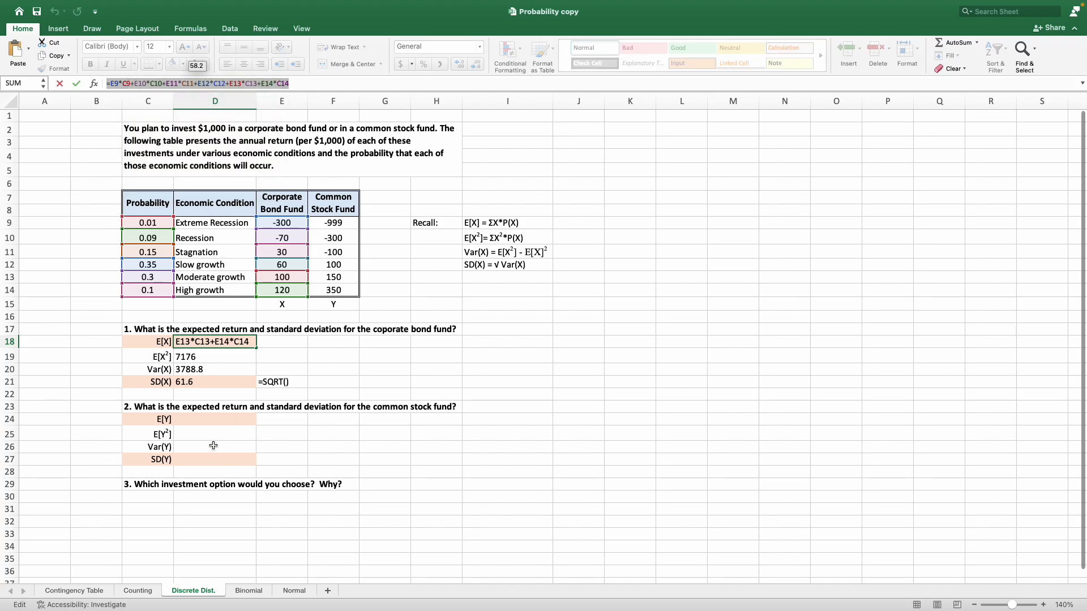
key(Escape)
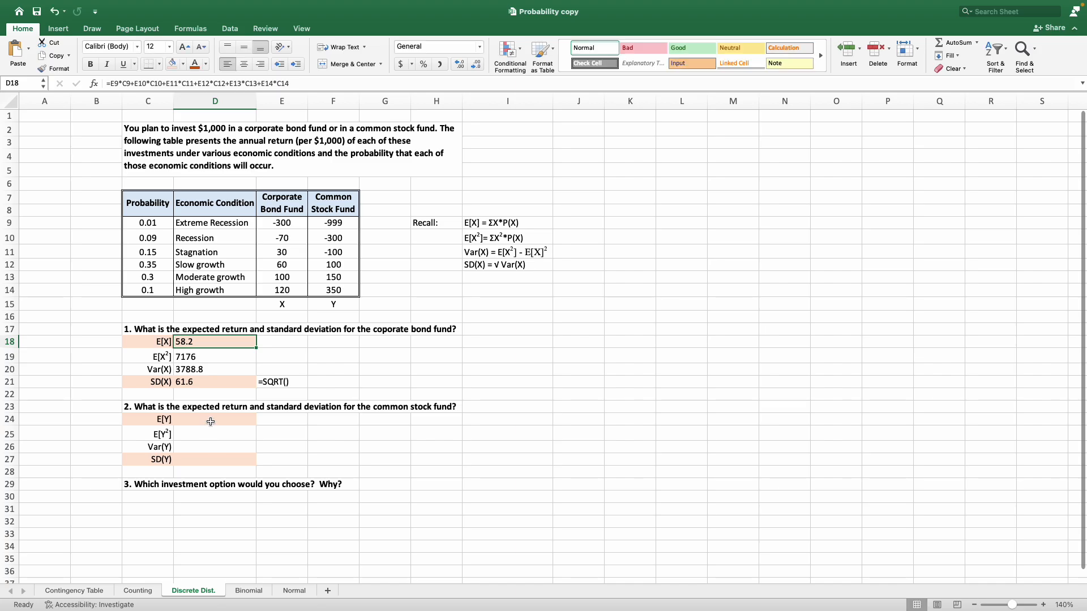
click(211, 421)
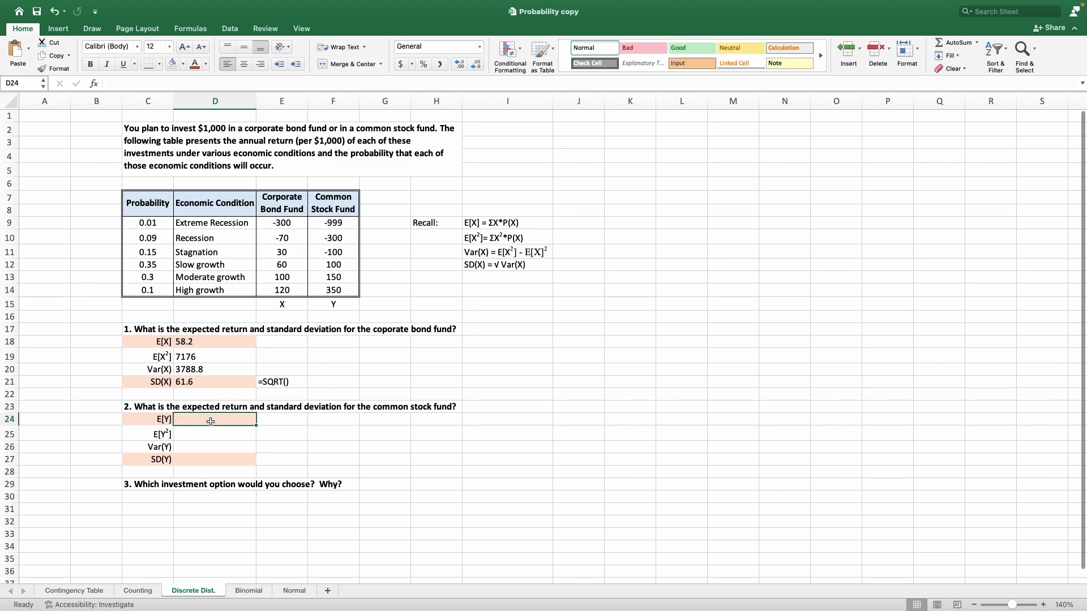
click(120, 85)
right_click(121, 86)
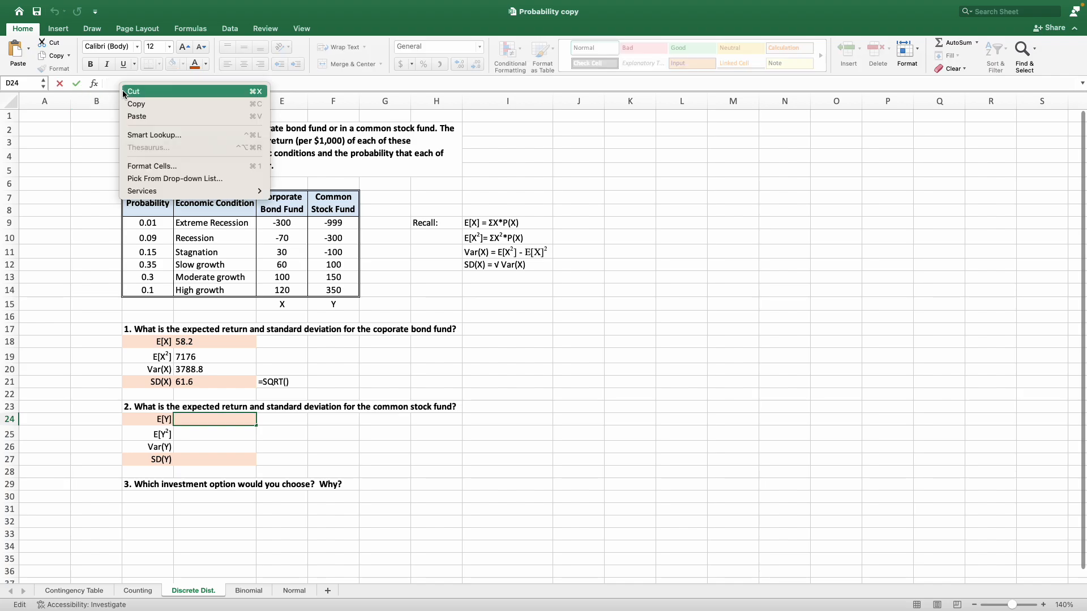
click(148, 117)
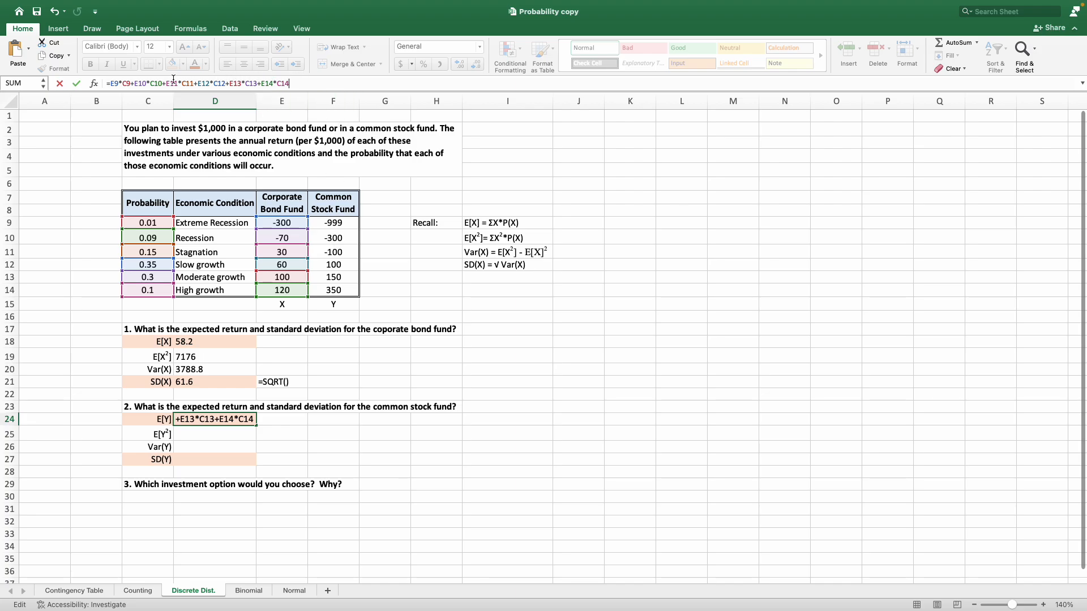
Replace the references E9 through E14 in the D24 formula with F9 through F14 for the common stock fund and enter it.
click(115, 84)
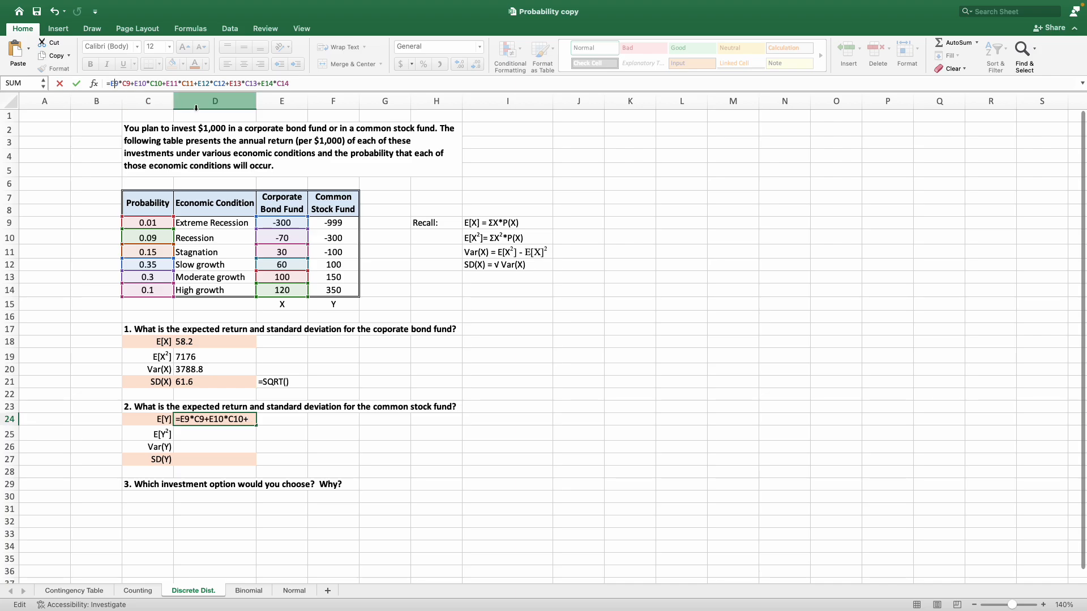
key(BackSpace)
text(F)
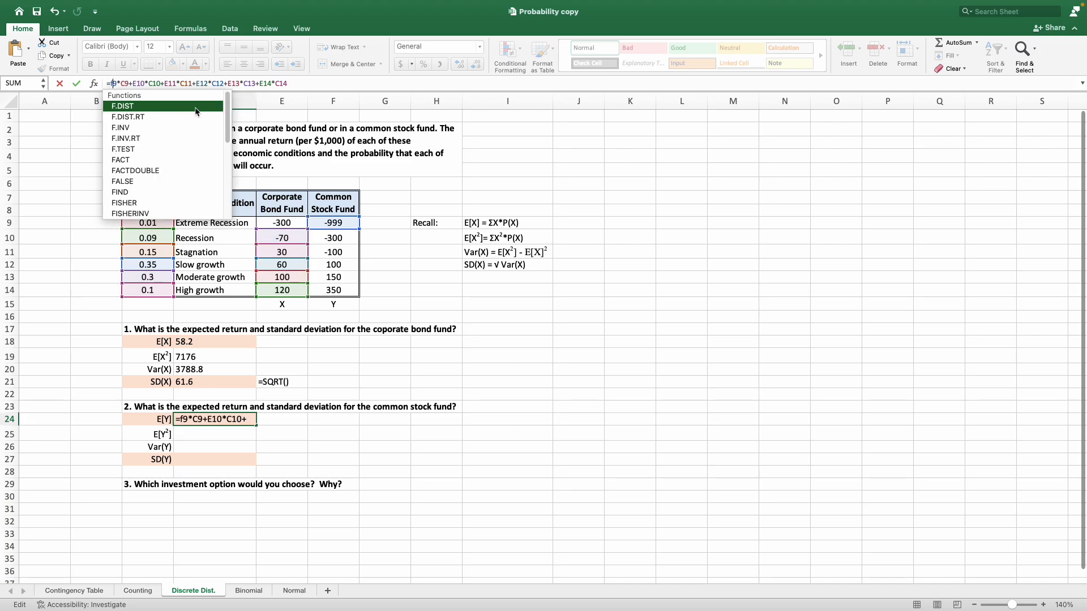
key(Right)
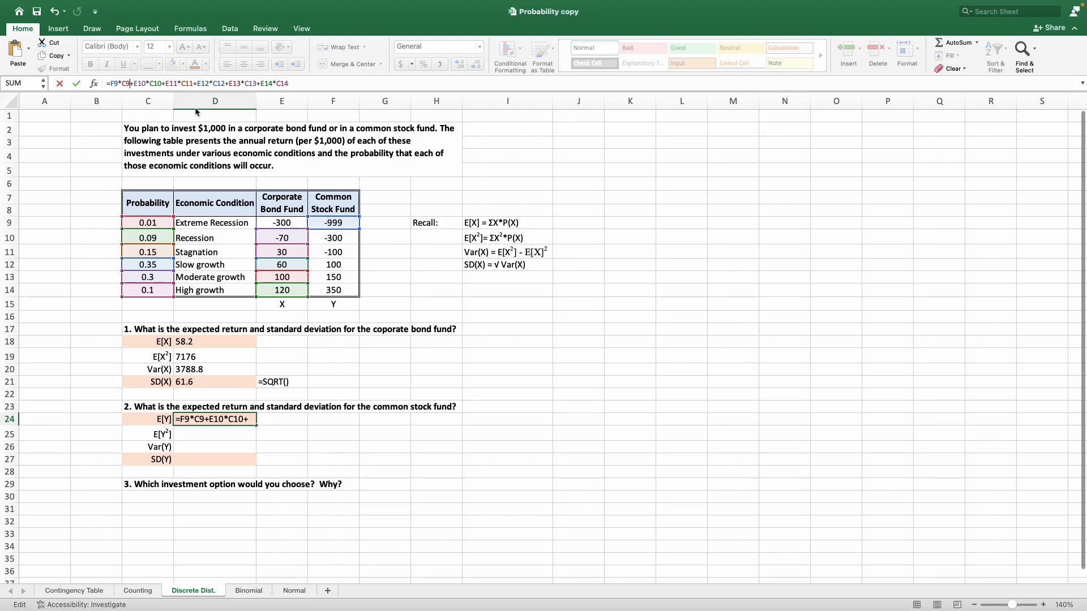
key(BackSpace)
text(F)
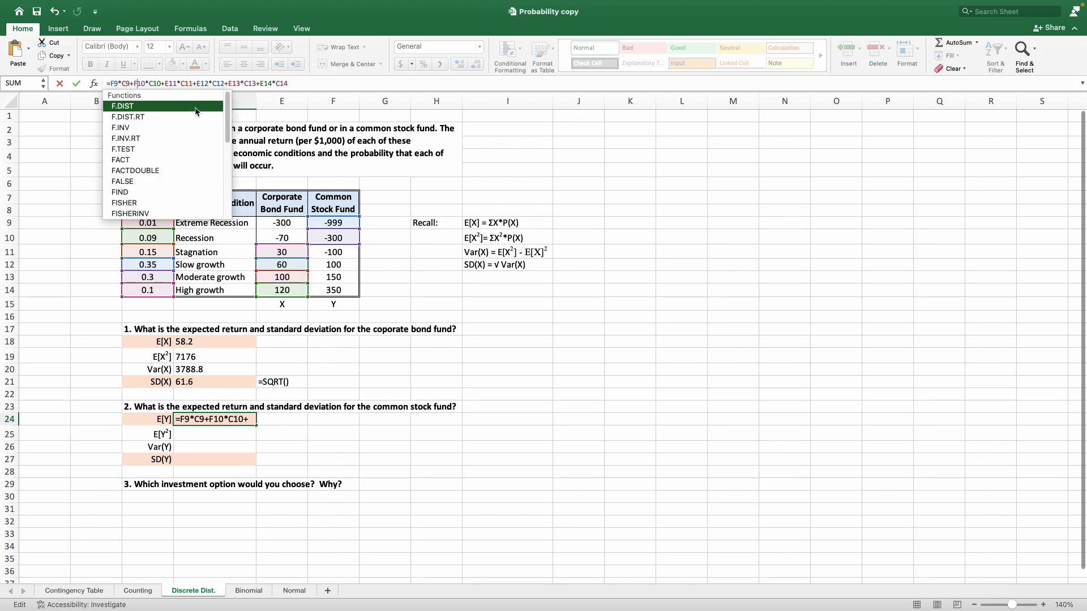
key(Right)
key(Right)
key(Right)
key(Right)
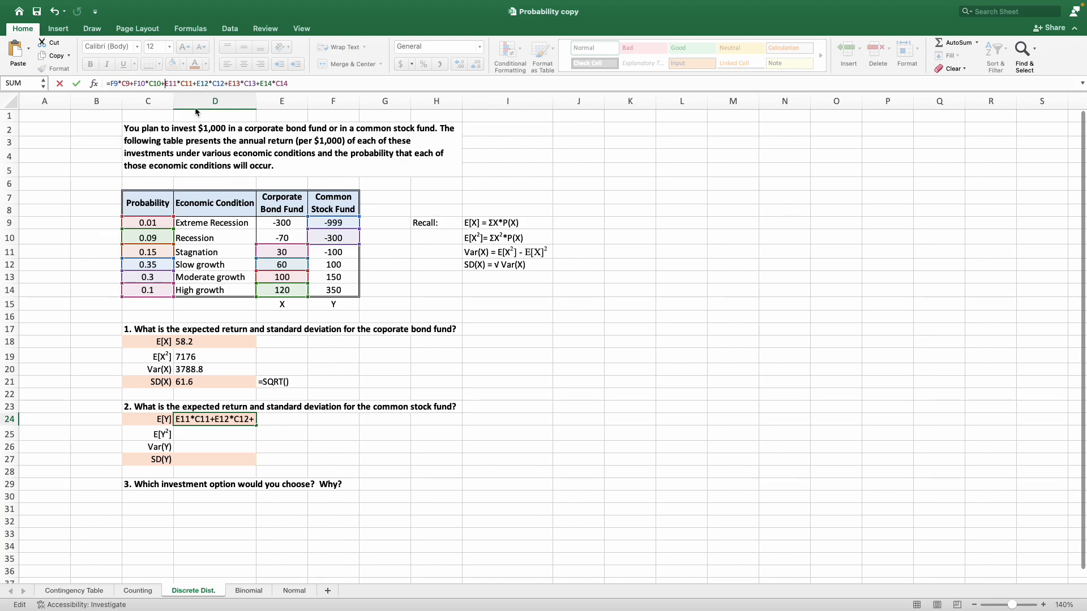
key(BackSpace)
text(F)
key(Right)
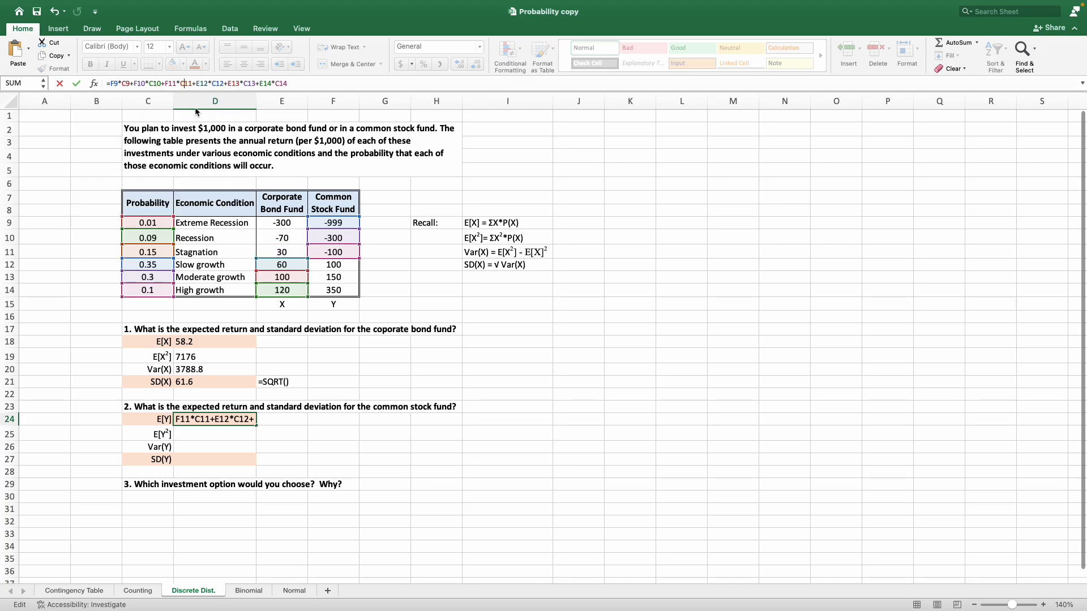
key(BackSpace)
text(F)
key(Right)
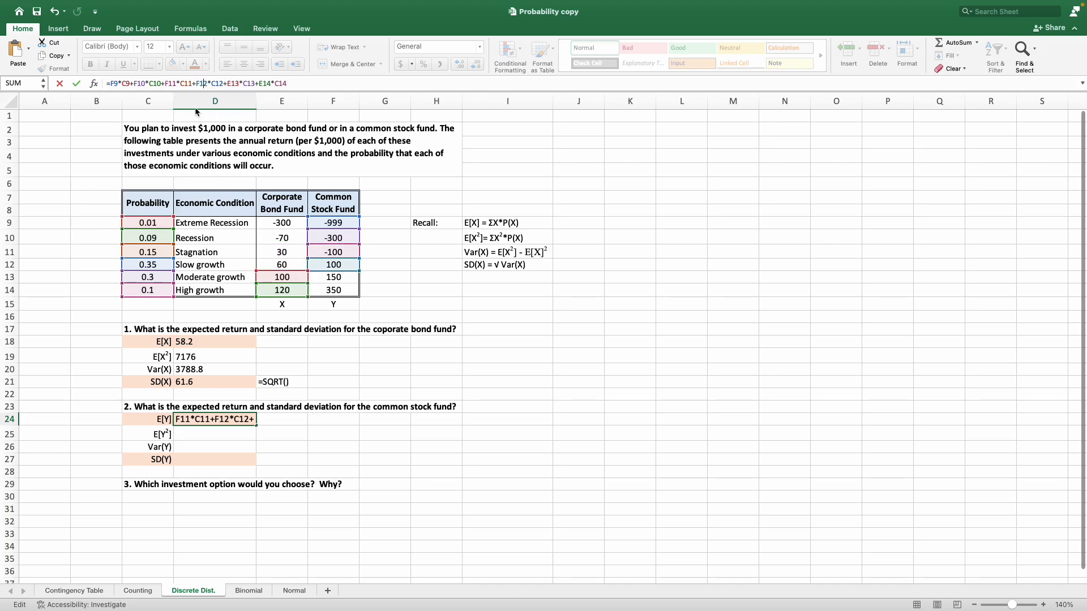
key(BackSpace)
text(F)
key(Right)
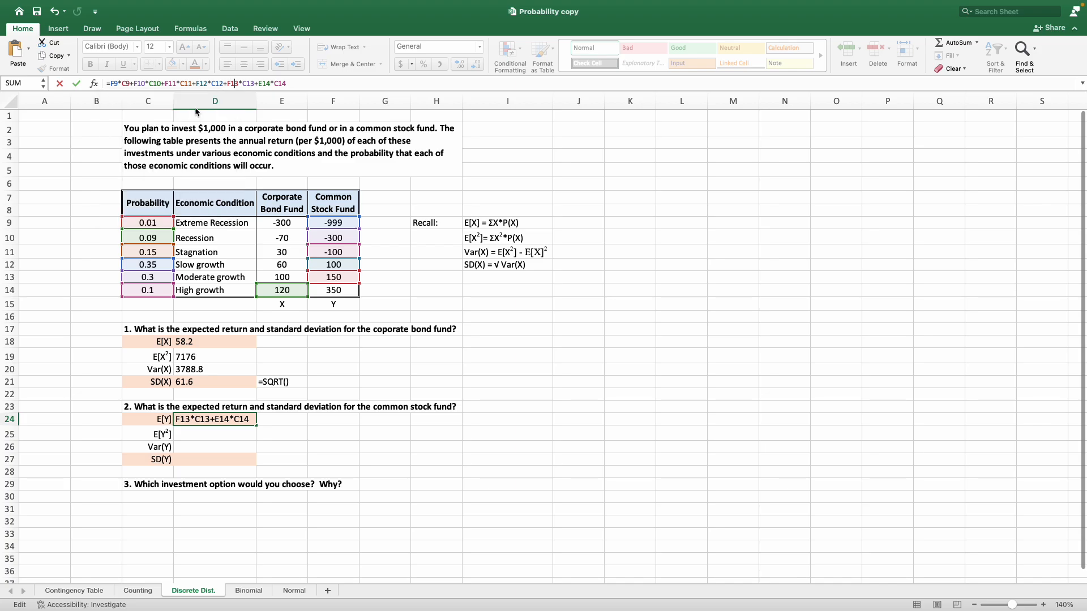
key(BackSpace)
text(F)
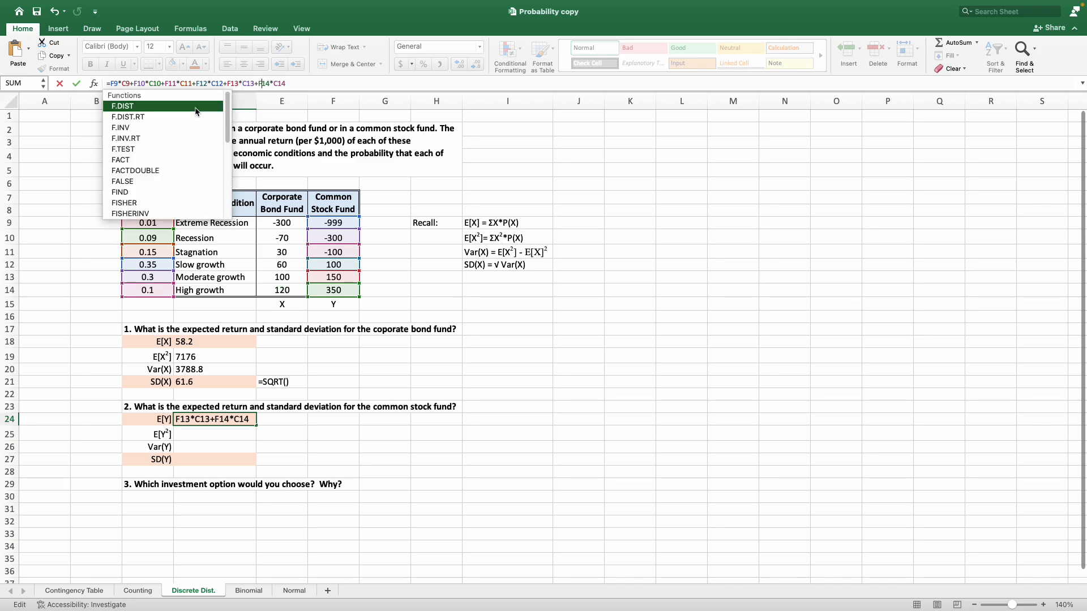
key(Return)
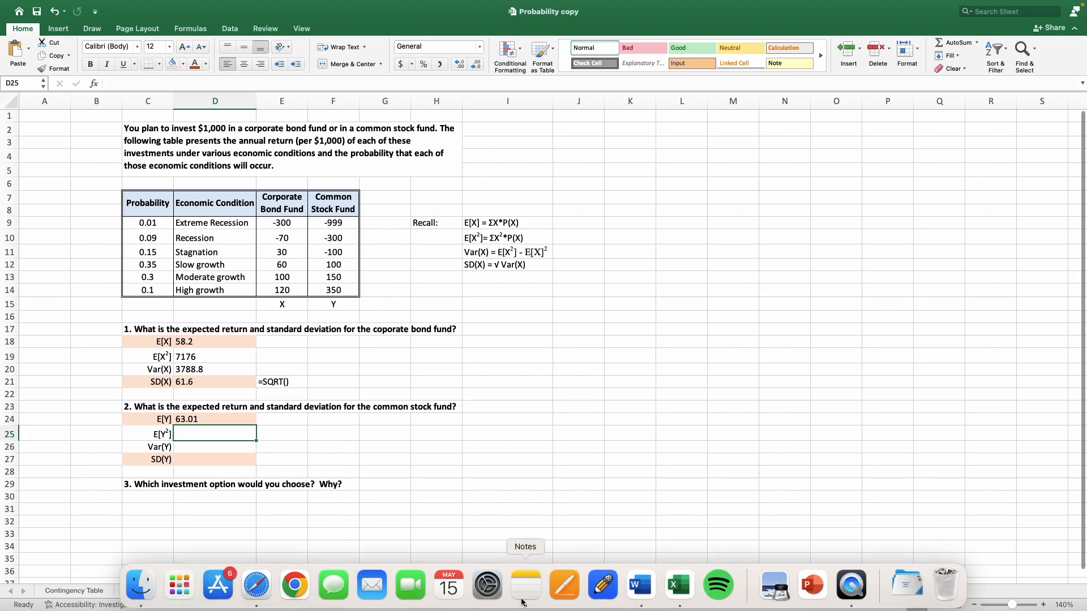
Copy the full E[X²] formula text from D19 and paste it with the same references into D25 for E[Y²].
scroll(412, 440, down, 1)
scroll(411, 439, down, 1)
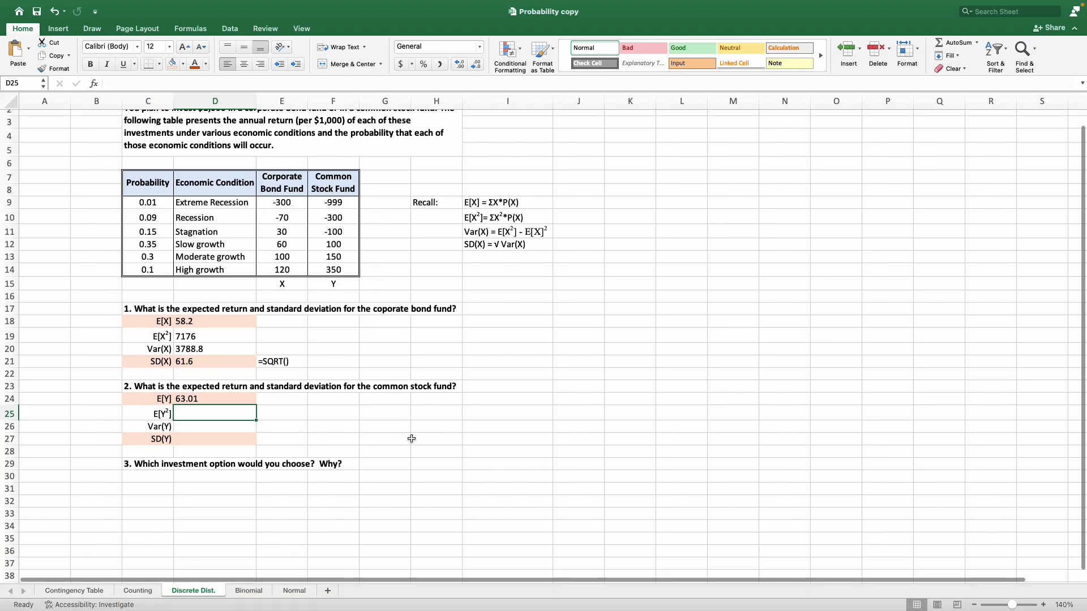
click(219, 338)
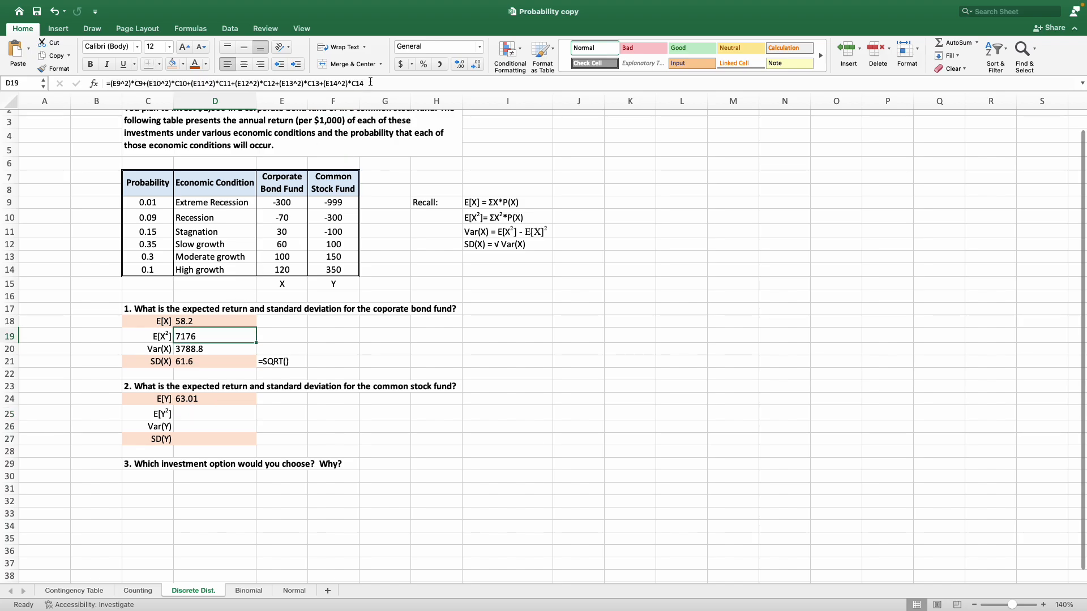
drag(370, 82, 99, 70)
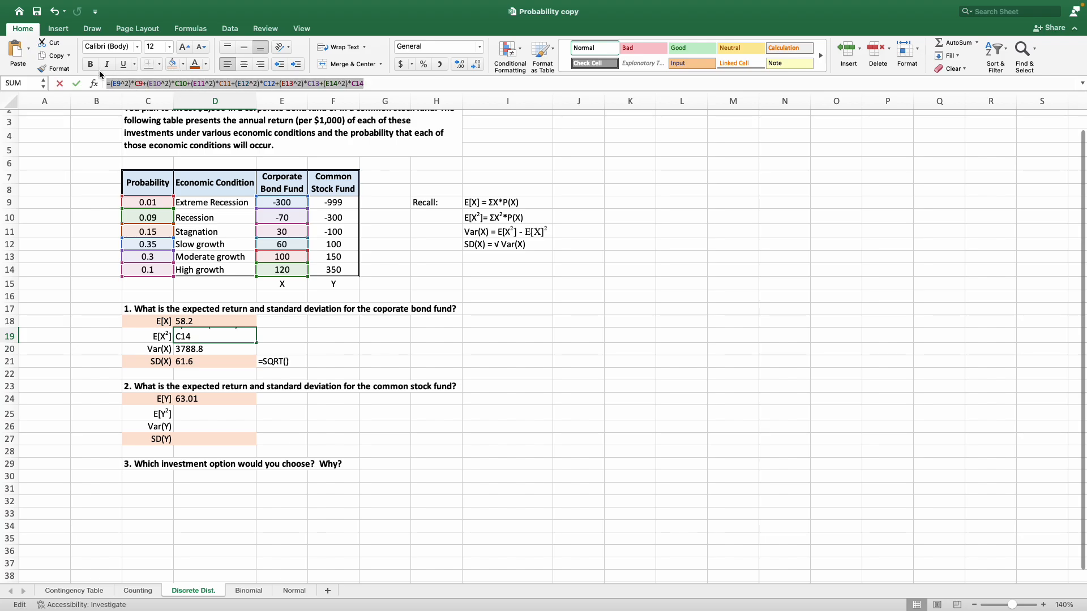
right_click(117, 80)
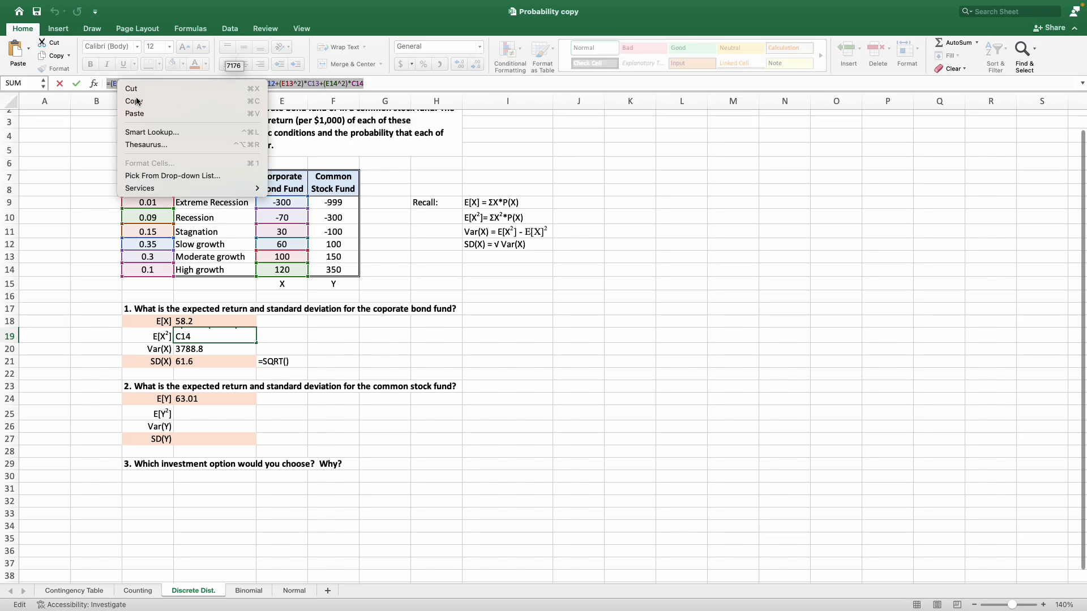
click(136, 101)
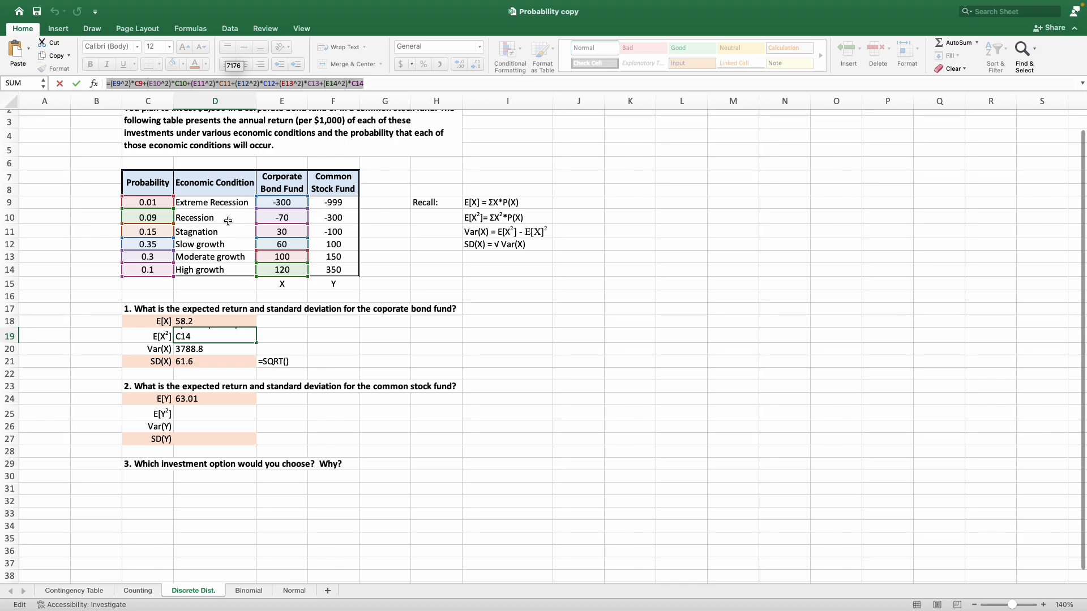
key(Escape)
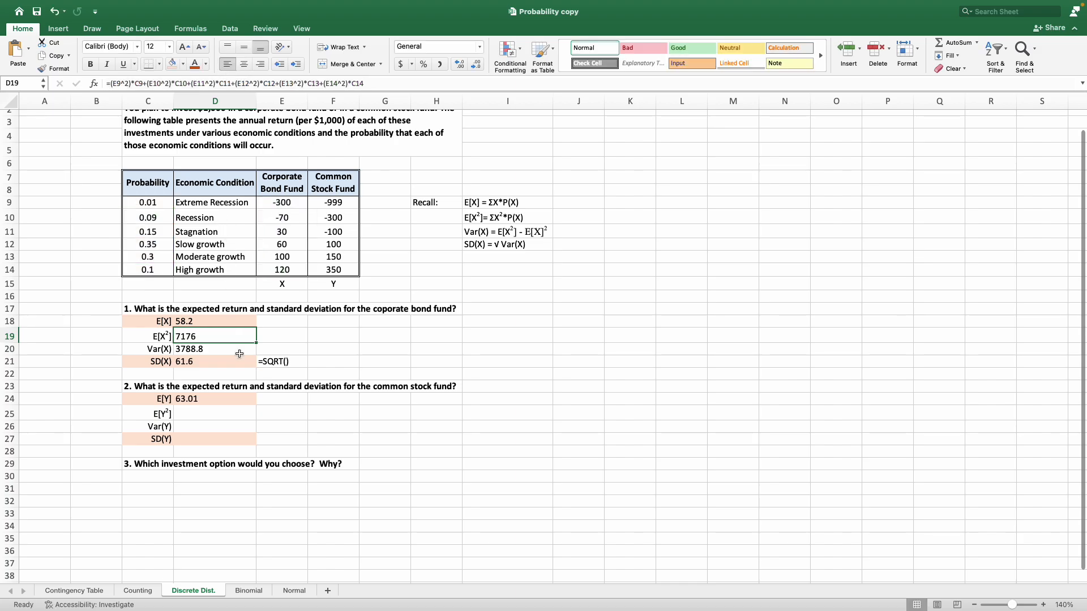
click(217, 416)
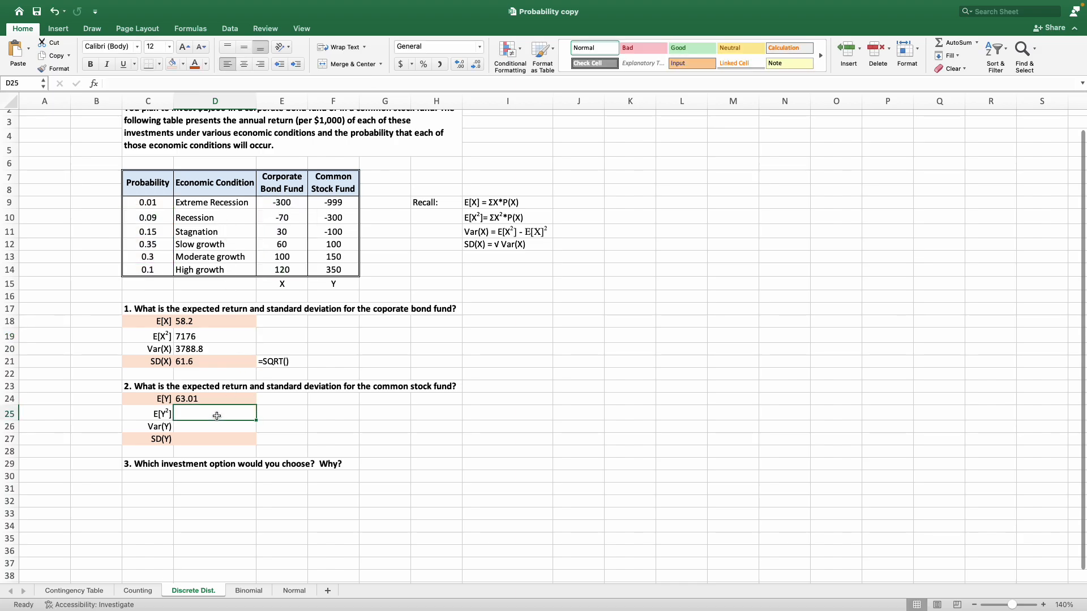
click(136, 82)
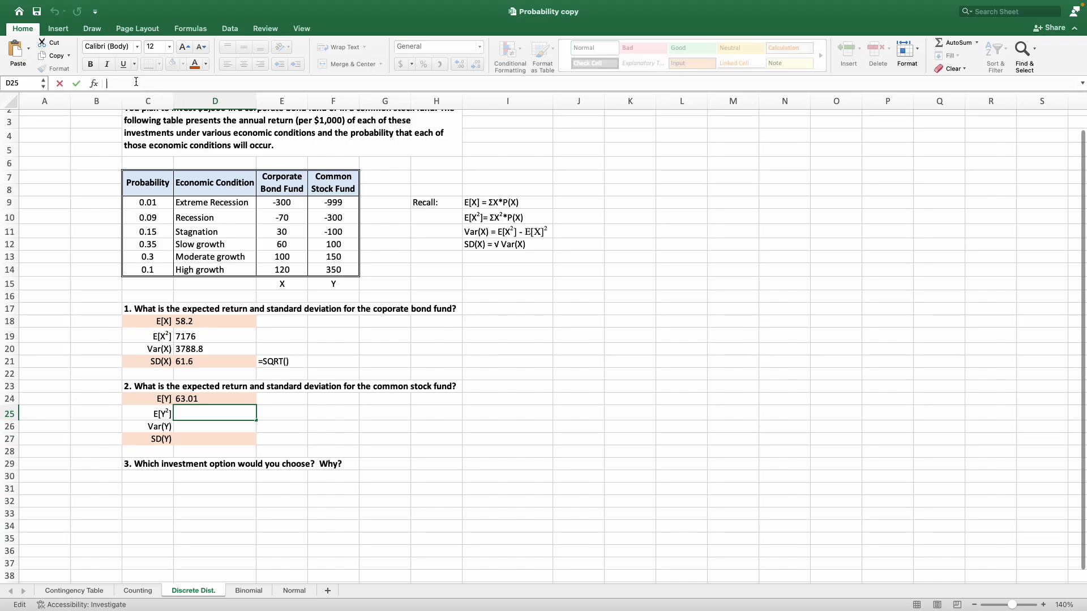
right_click(136, 82)
click(158, 113)
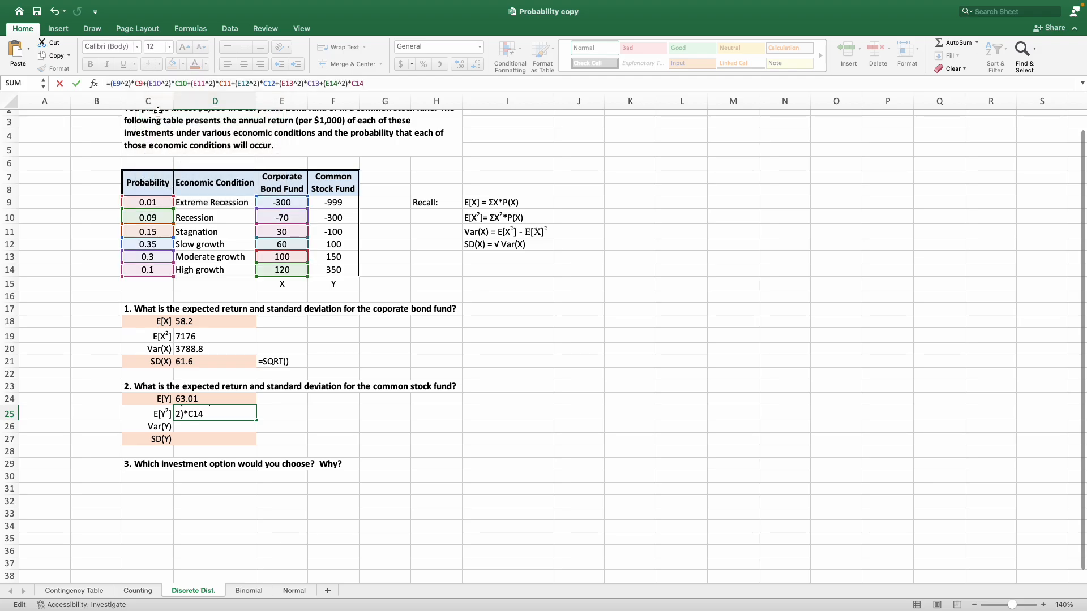
Replace the references E9 through E14 in the D25 formula with F9 through F14 for the common stock fund and enter it.
click(117, 85)
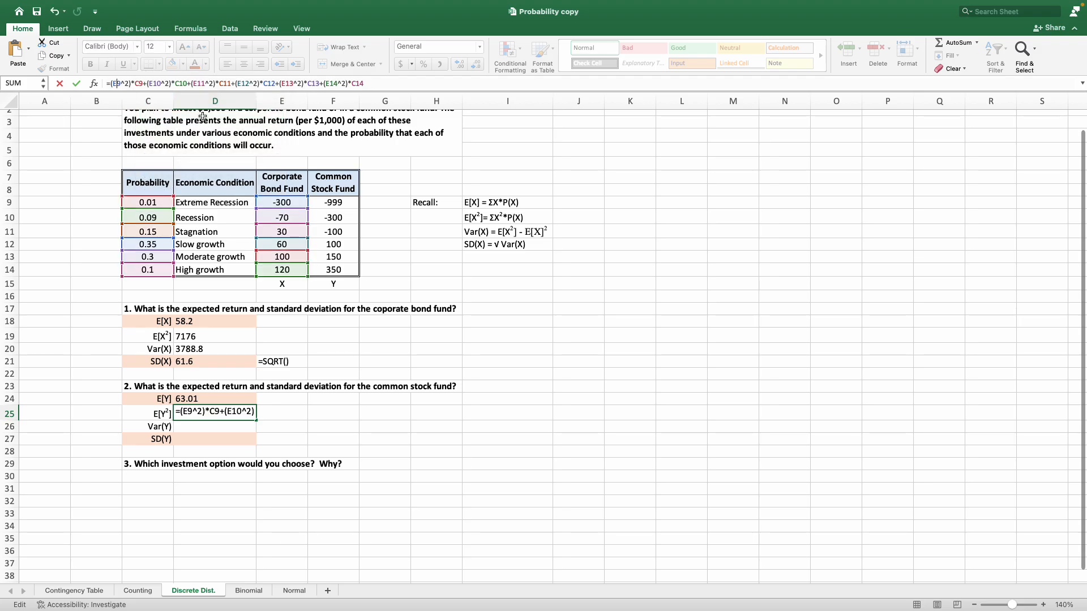
key(BackSpace)
text(F)
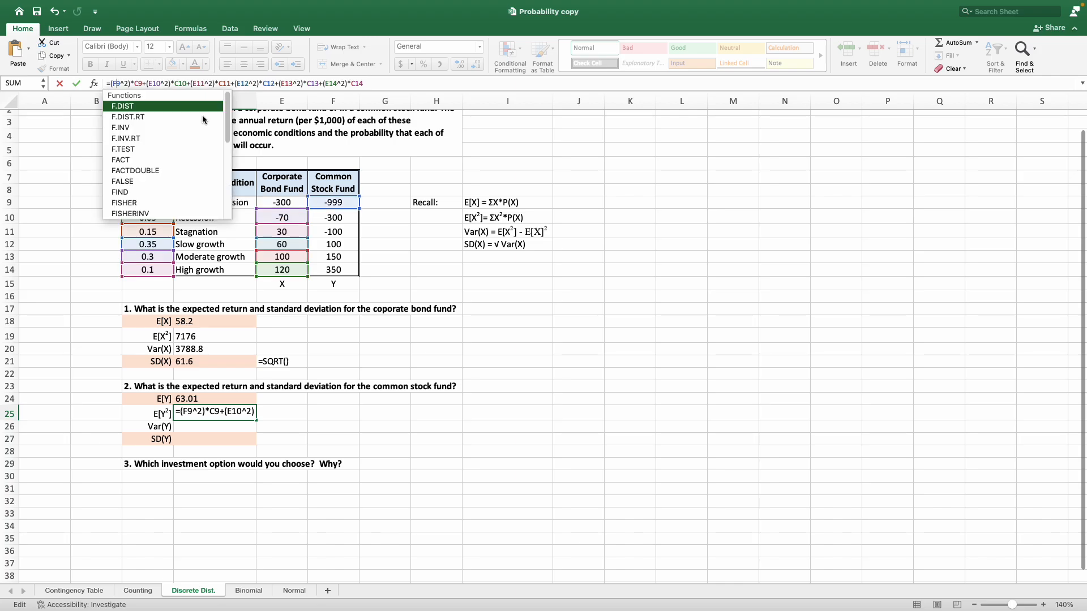
key(Right)
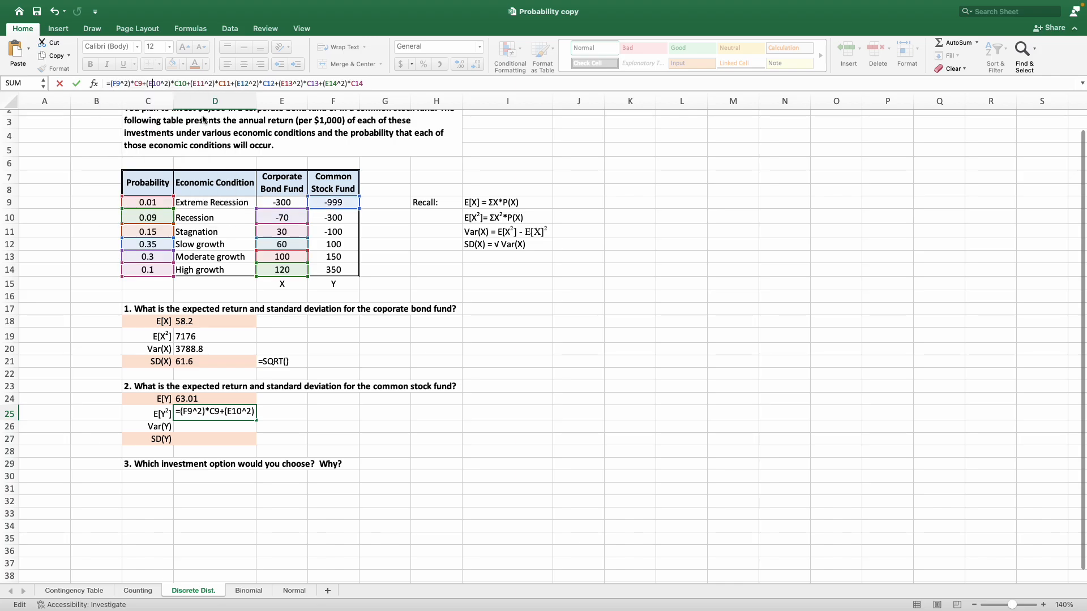
key(BackSpace)
text(F)
key(Right)
key(Right)
key(Right)
key(Right)
key(Right)
key(Right)
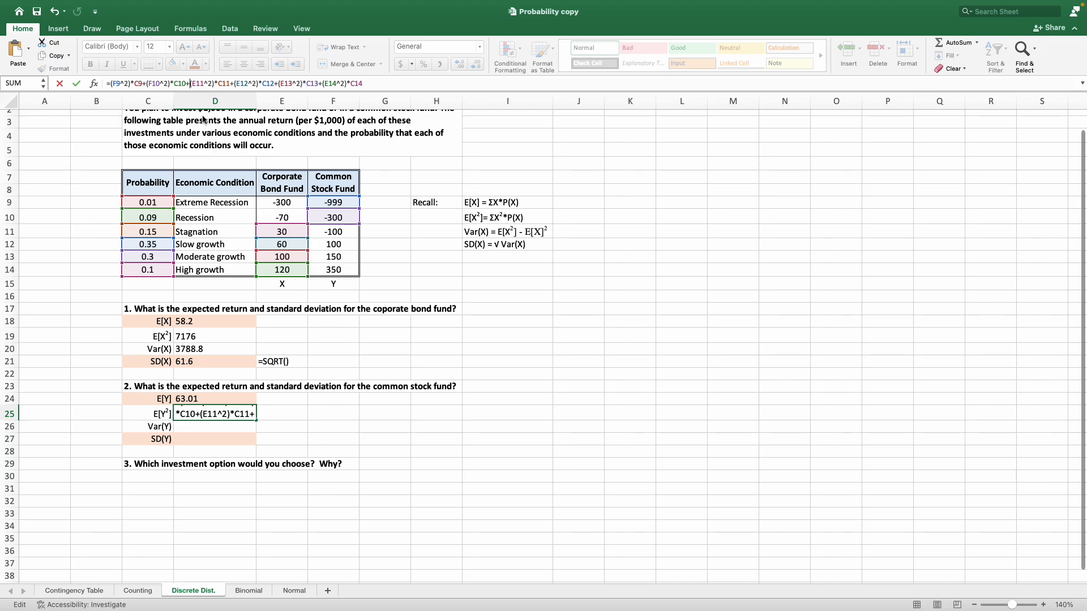
key(Right)
key(BackSpace)
text(F)
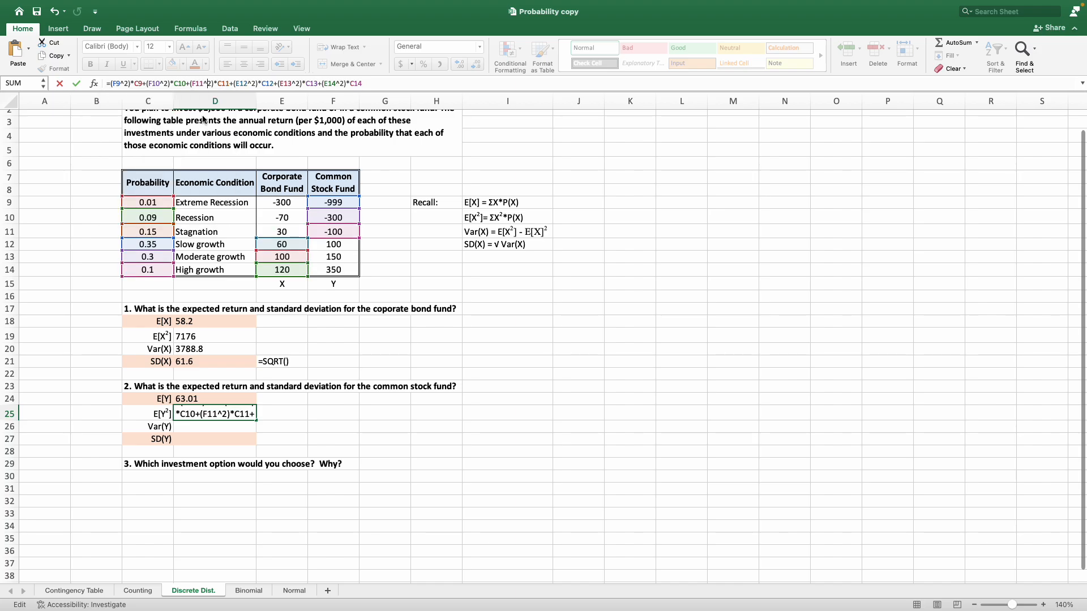
key(Right)
key(Right)
key(Right)
key(Right)
key(BackSpace)
text(F)
key(Right)
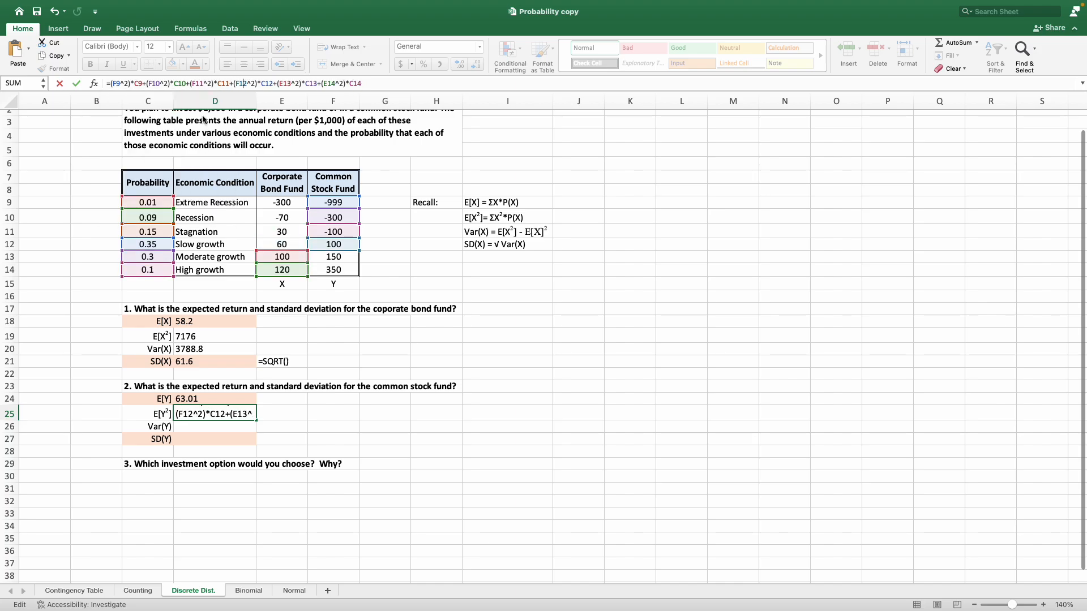
key(BackSpace)
text(F)
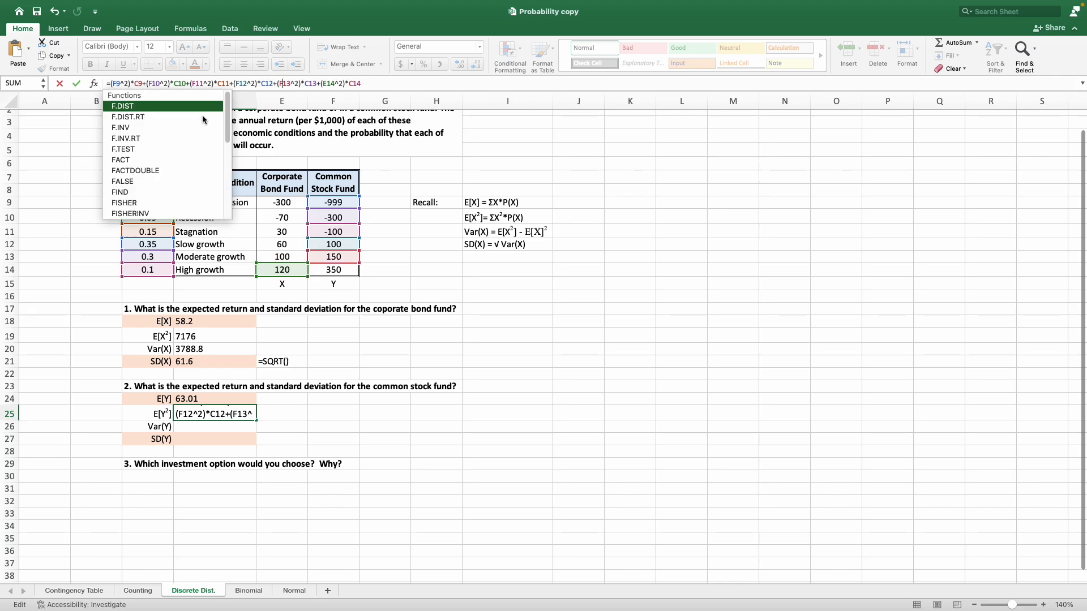
key(Right)
key(Right)
key(Right)
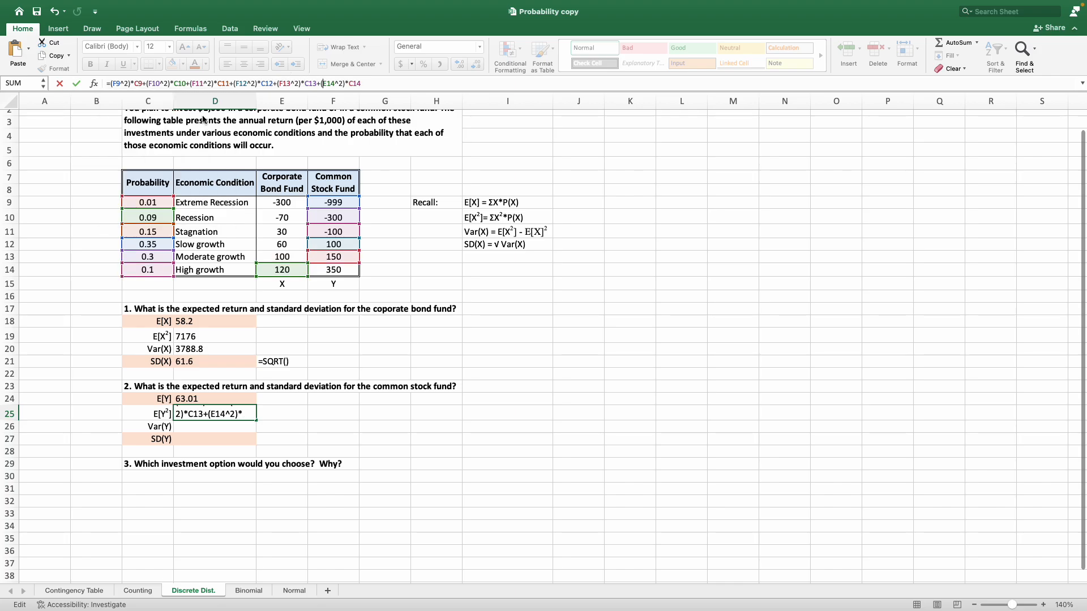
key(Delete)
text(F)
key(Return)
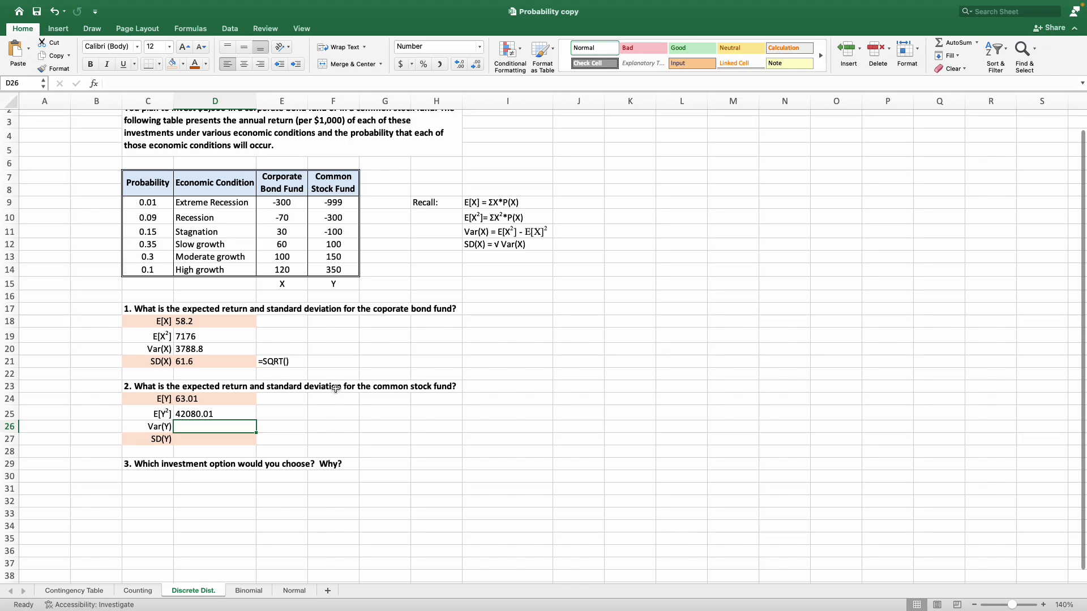
Calculate Var(Y) in D26 by subtracting the square of D24 from D25.
text(=)
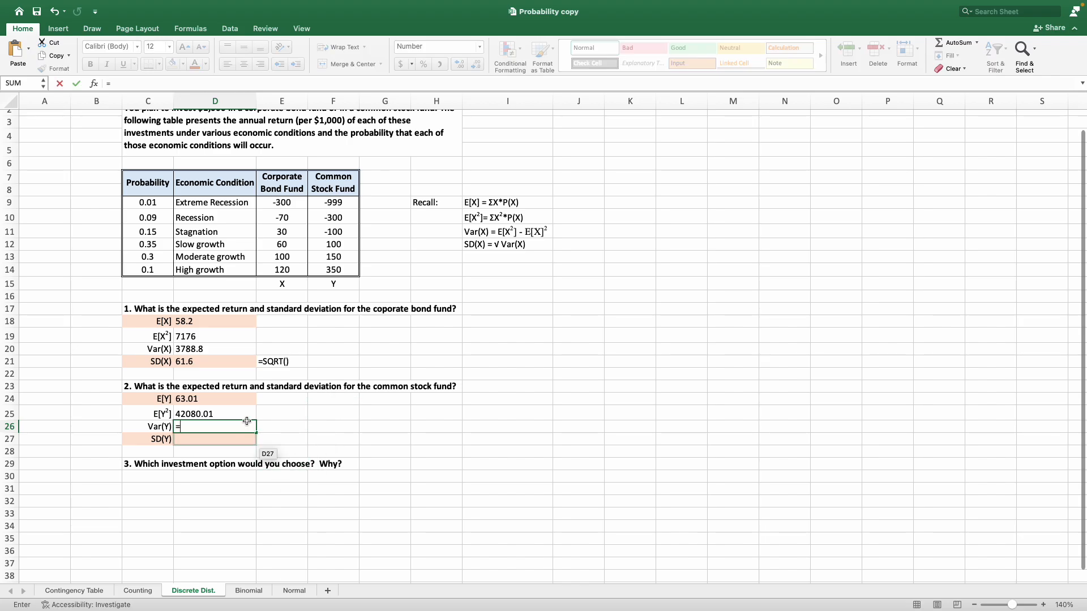
click(220, 411)
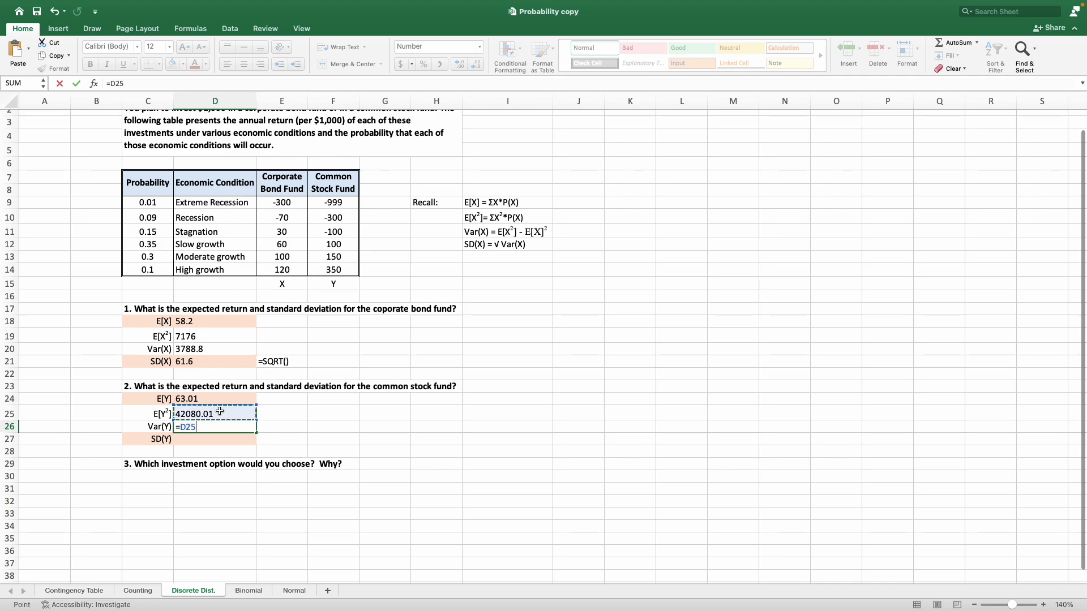
text(-)
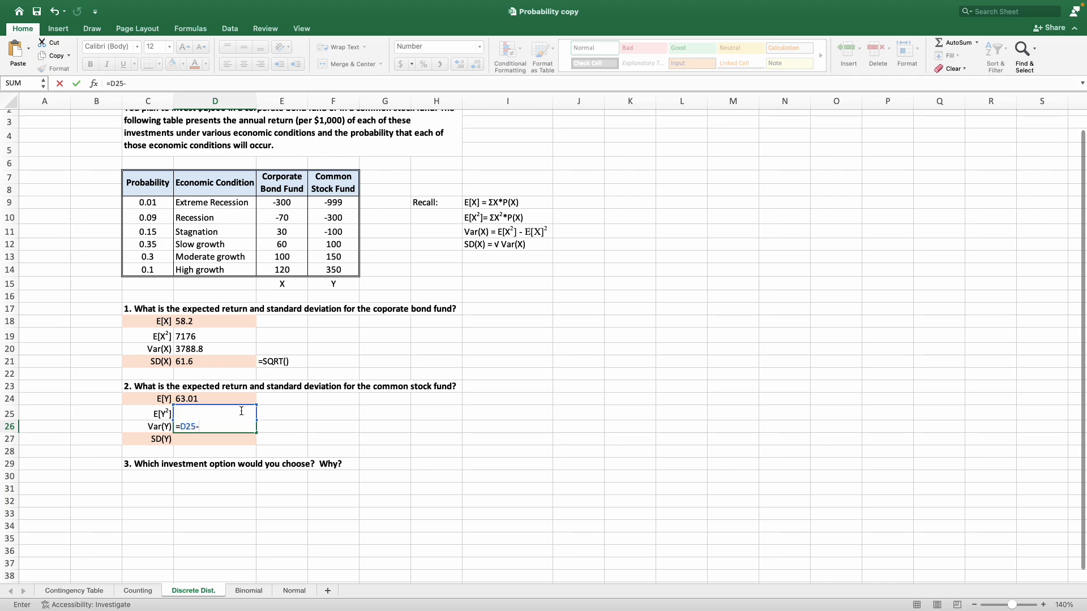
click(207, 397)
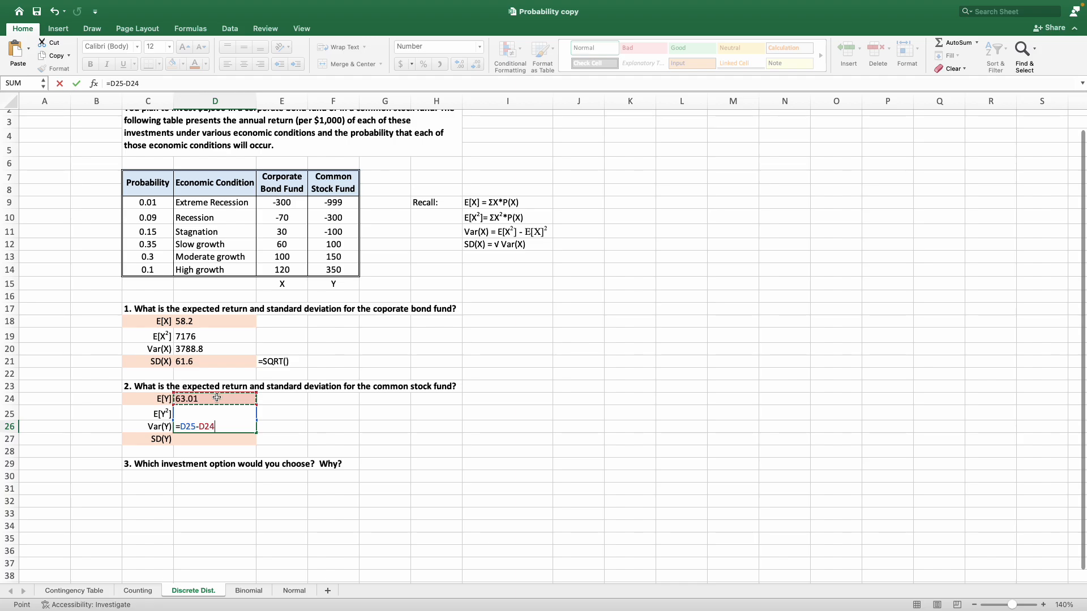
text(^2)
key(Return)
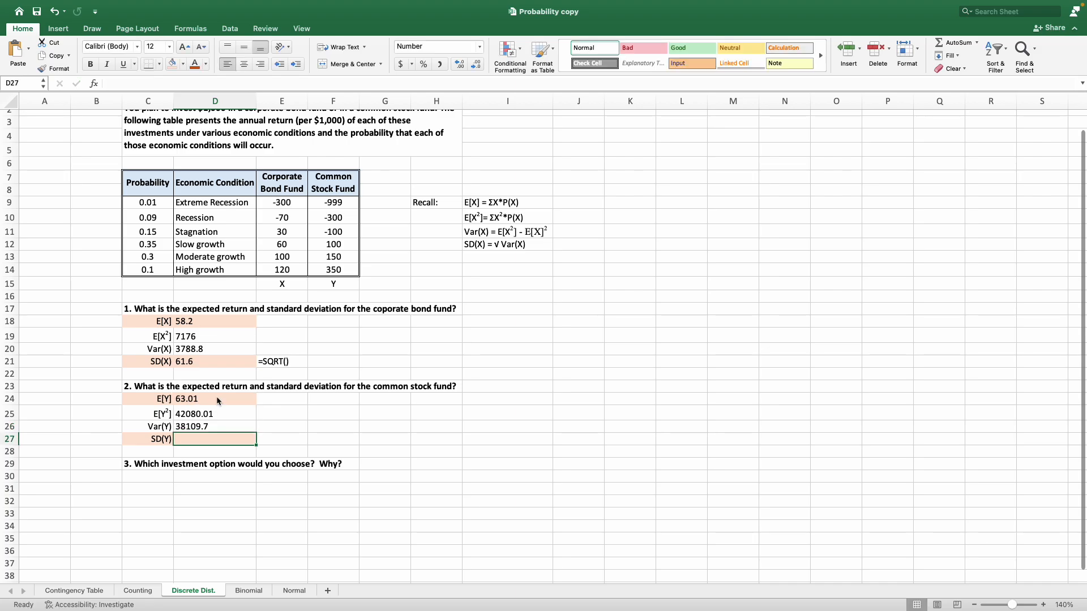
text(=)
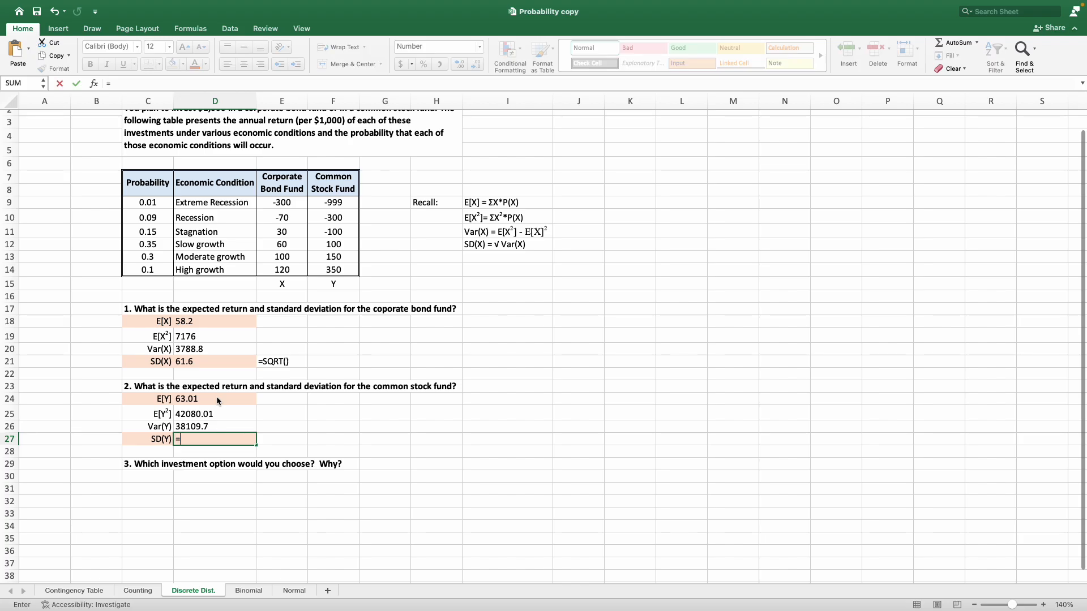
text(SQR)
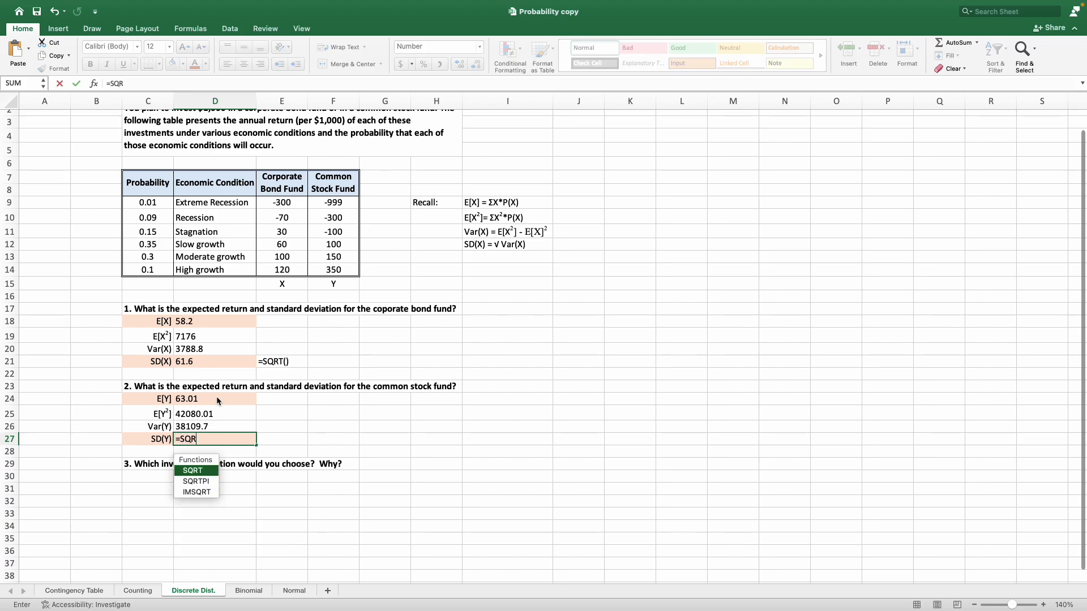
key(Tab)
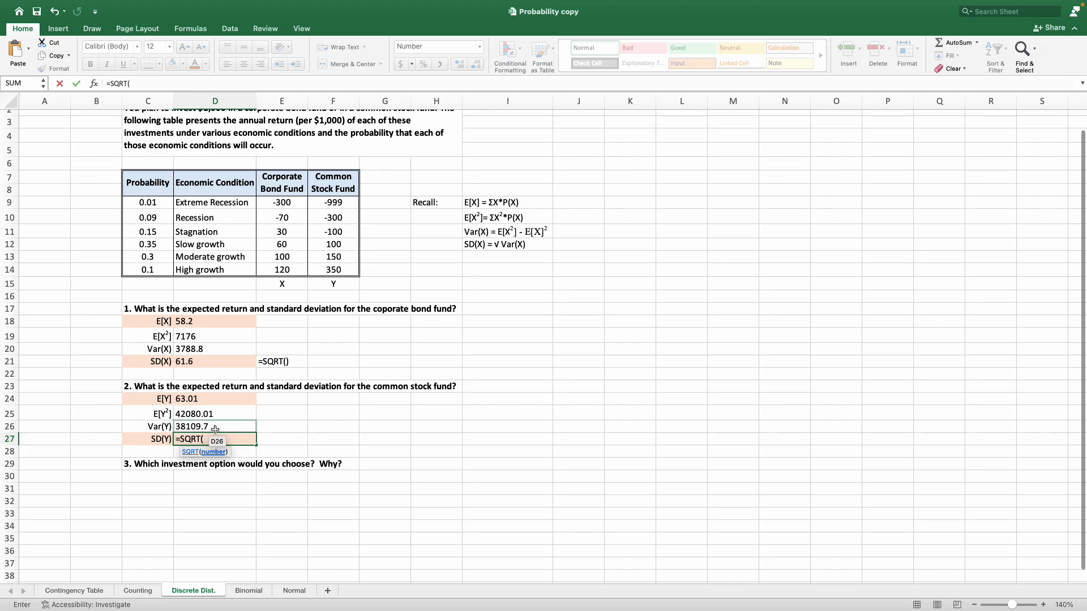
key(BackSpace)
key(BackSpace)
key(BackSpace)
key(BackSpace)
key(BackSpace)
key(BackSpace)
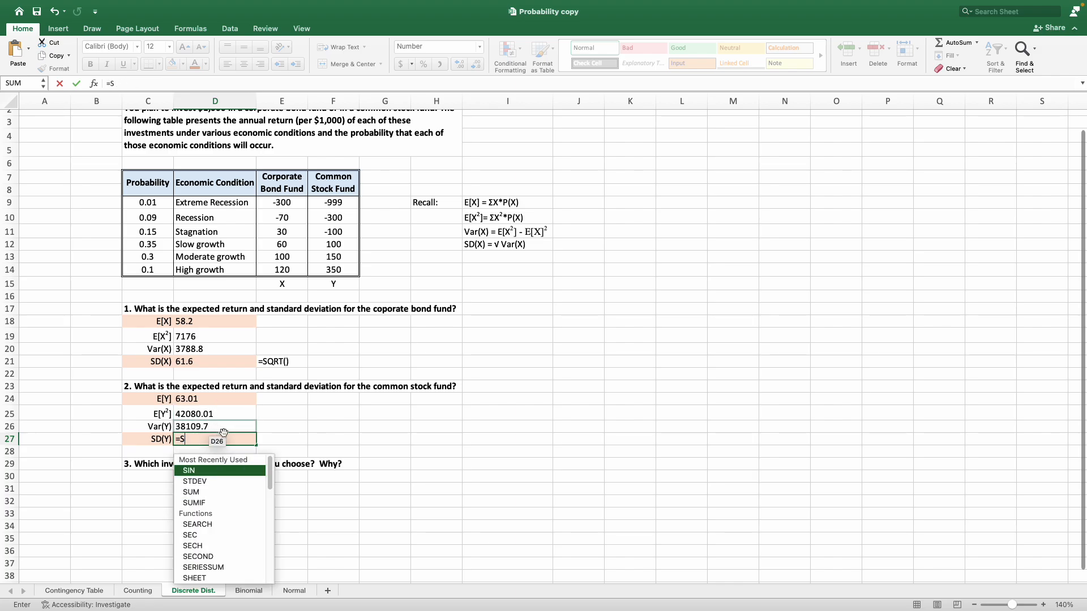
key(Return)
click(223, 432)
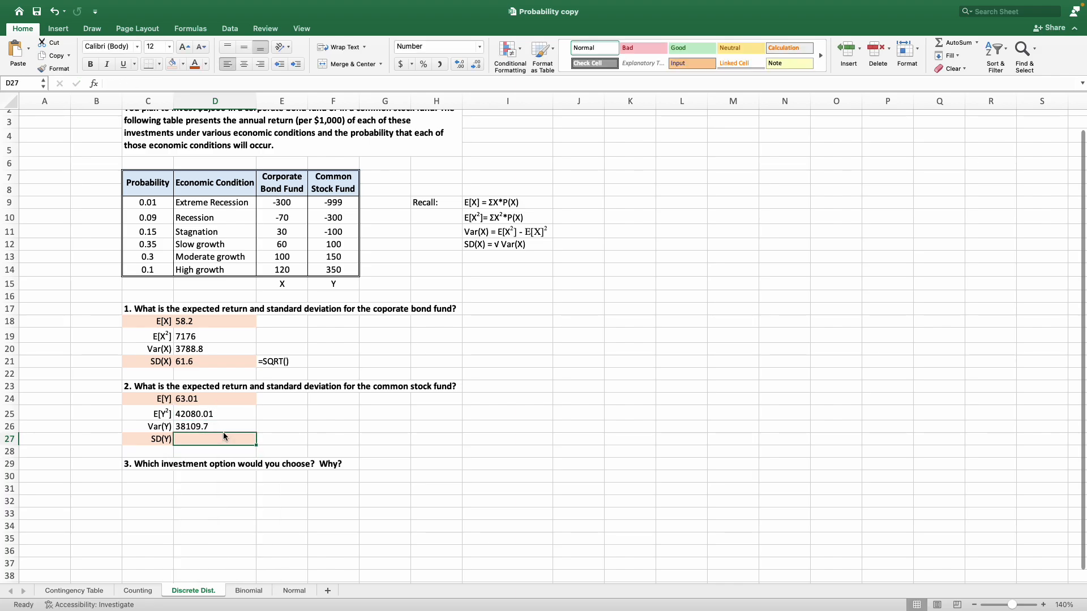
Calculate SD(Y) in D27 with the formula =SQRT(D26).
text(=SQR)
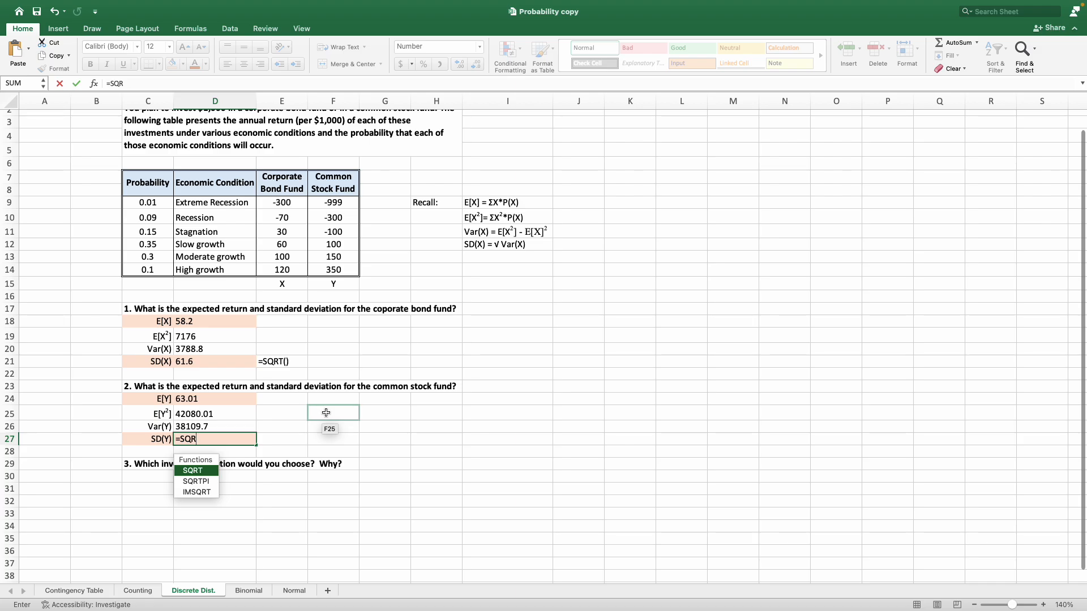
key(Tab)
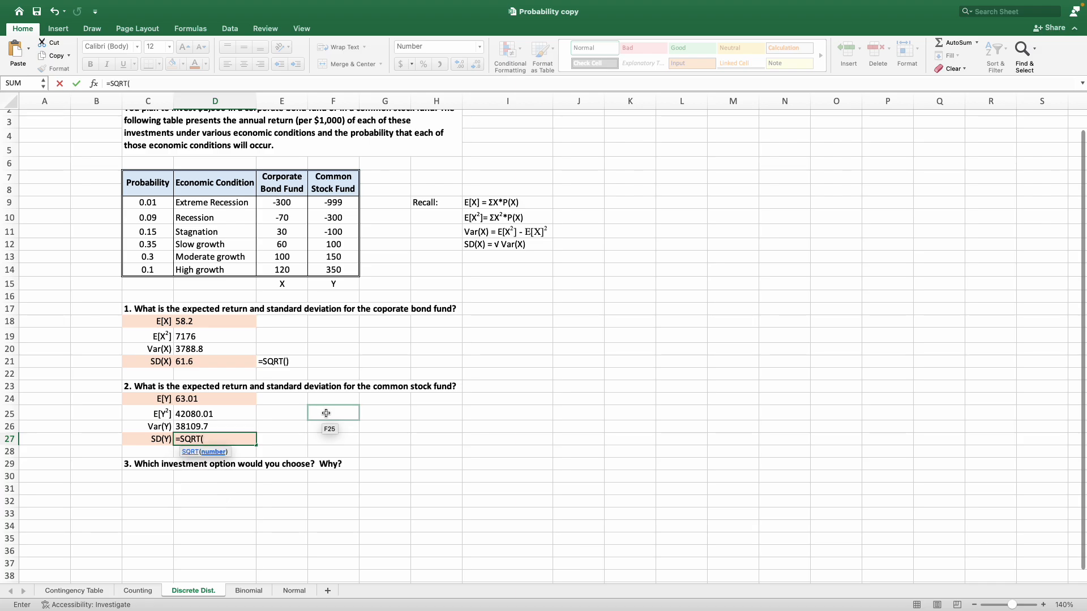
click(224, 427)
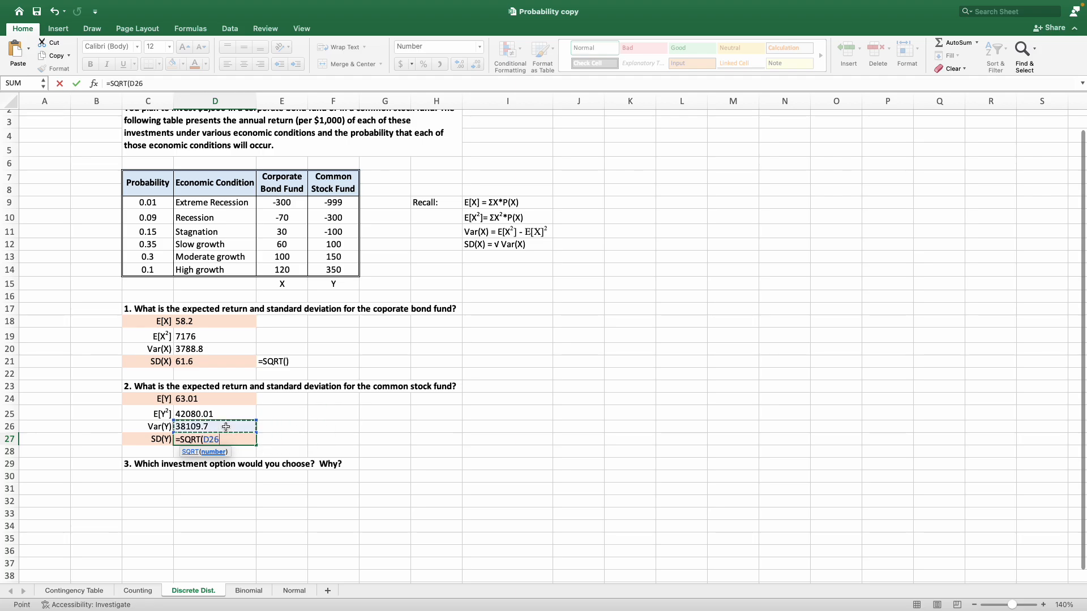
text())
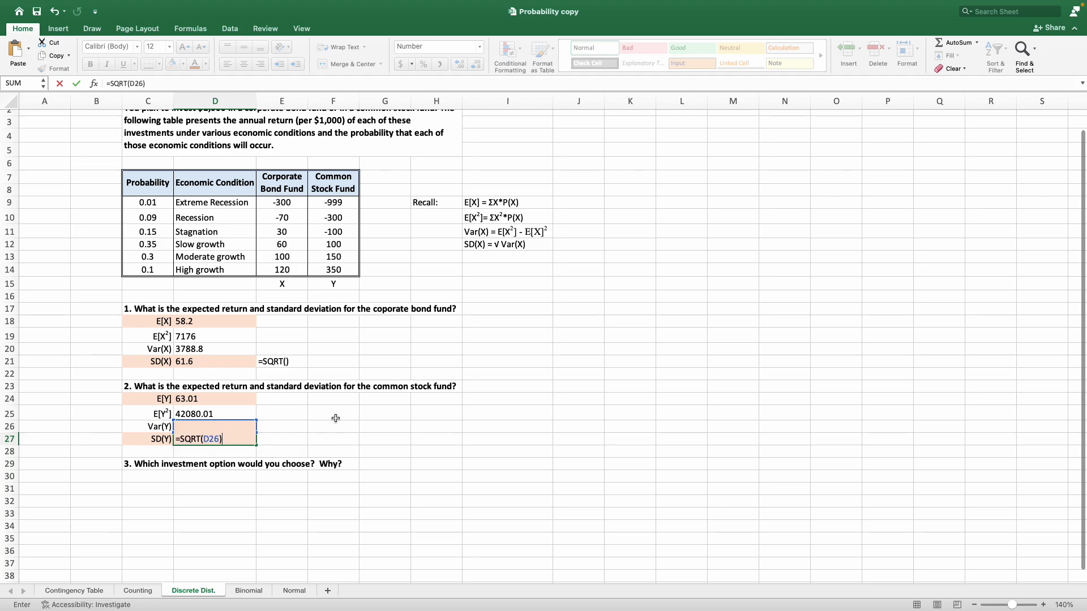
key(Return)
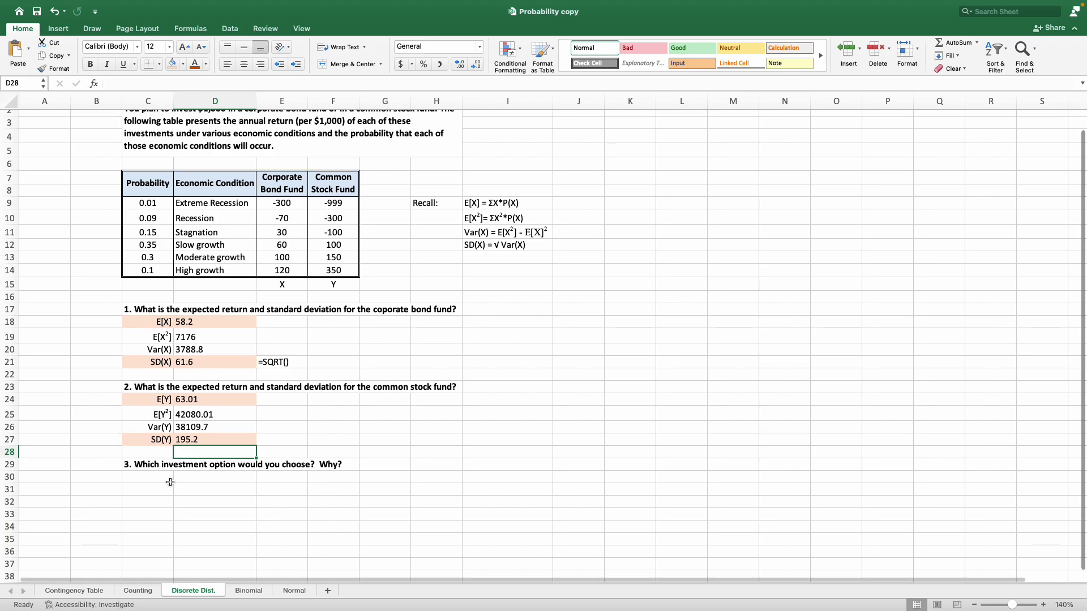
Compare the expected returns in D18 and D24 and enter in C30 "We would likely choose the common stock fund because its expected return is greater.".
scroll(170, 481, up, 1)
click(170, 481)
scroll(167, 480, up, 2)
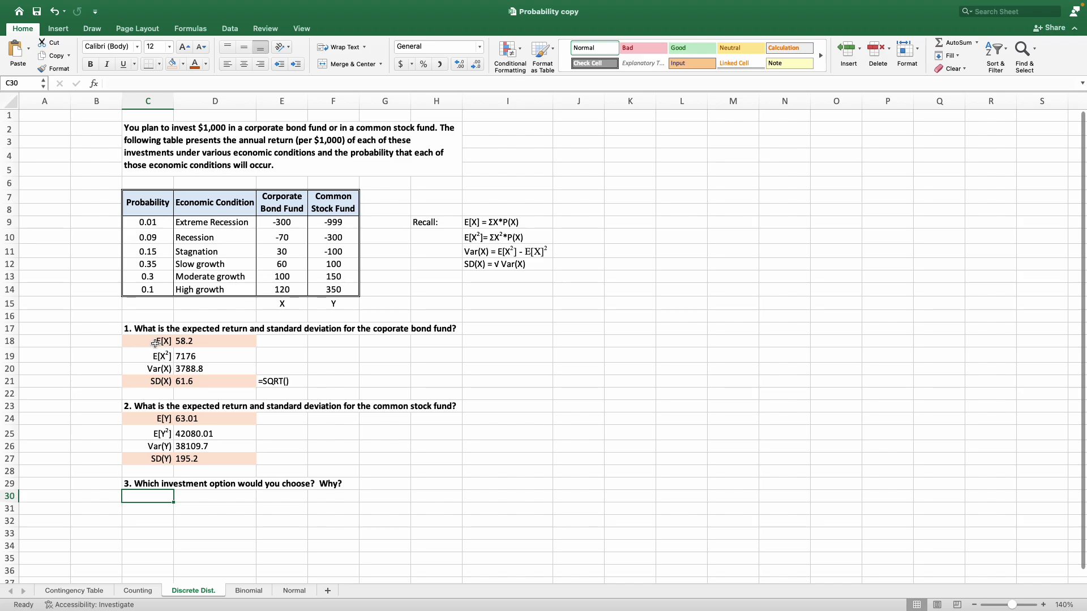
click(218, 342)
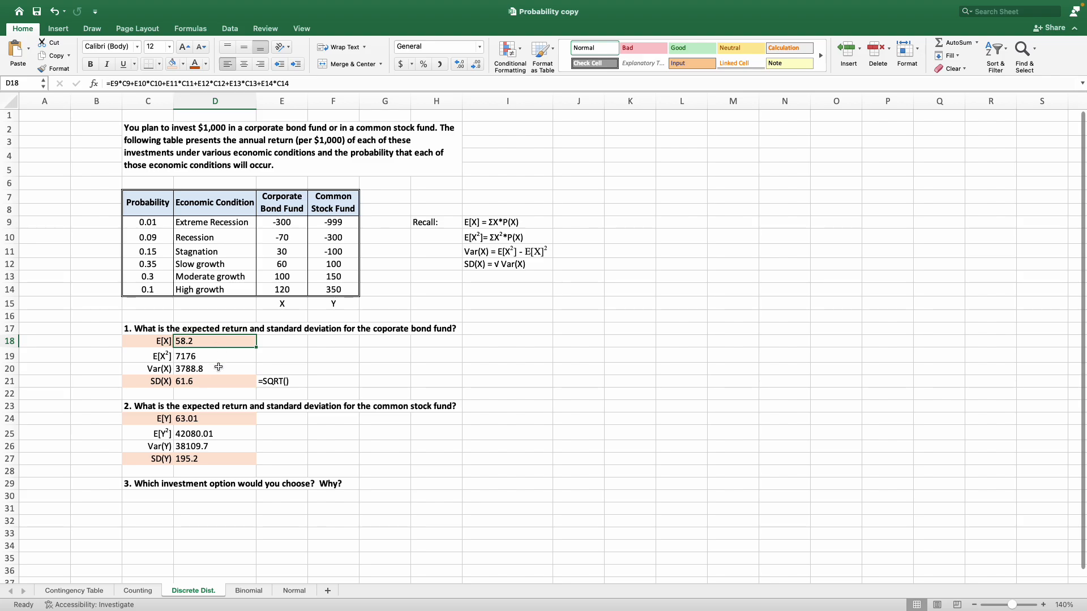
click(235, 420)
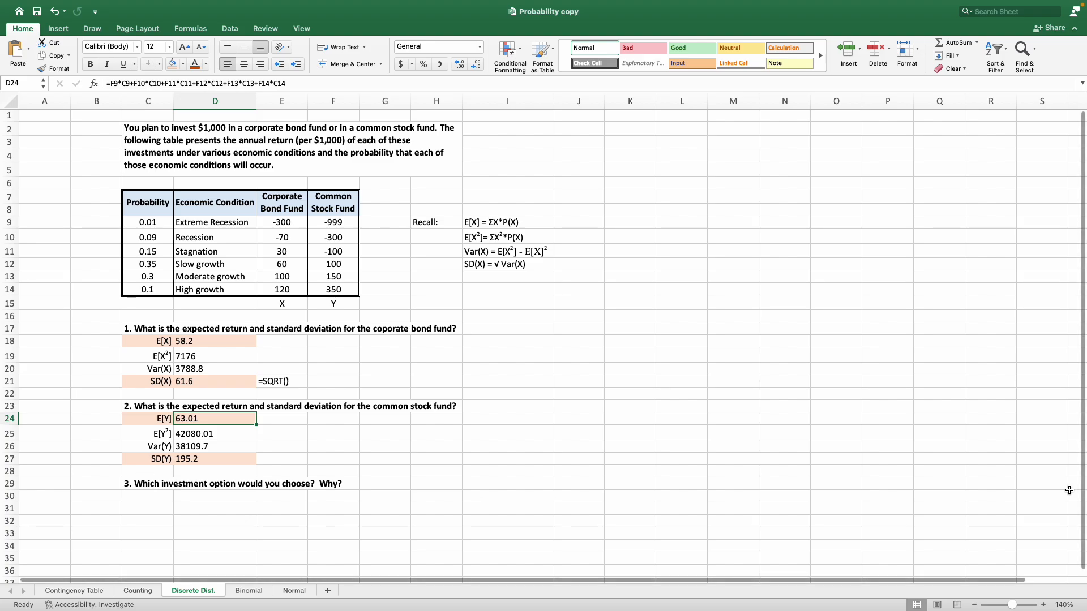
click(165, 498)
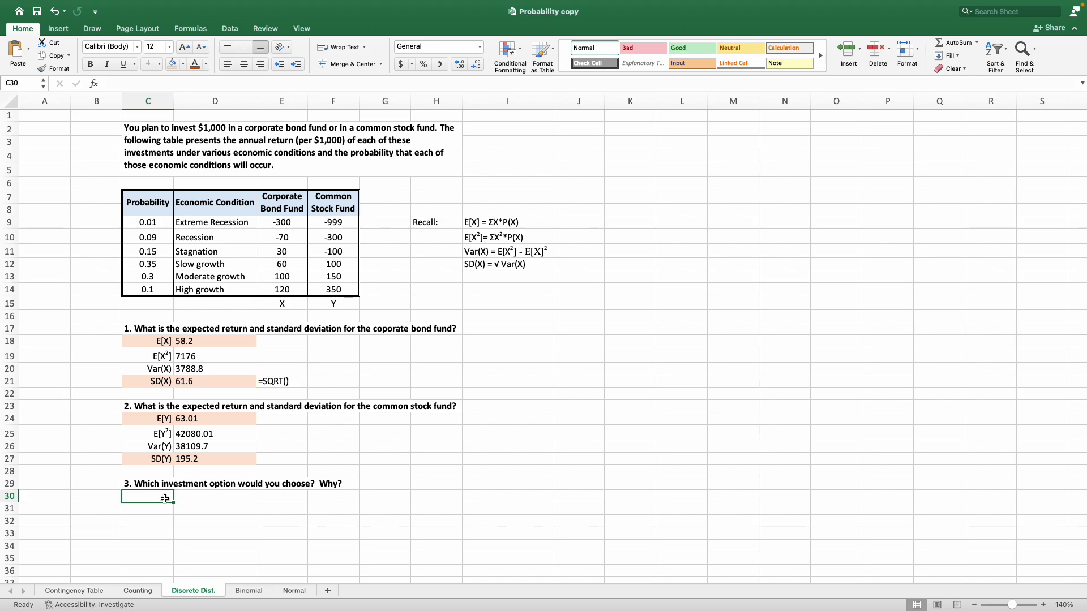
text(WE WOU)
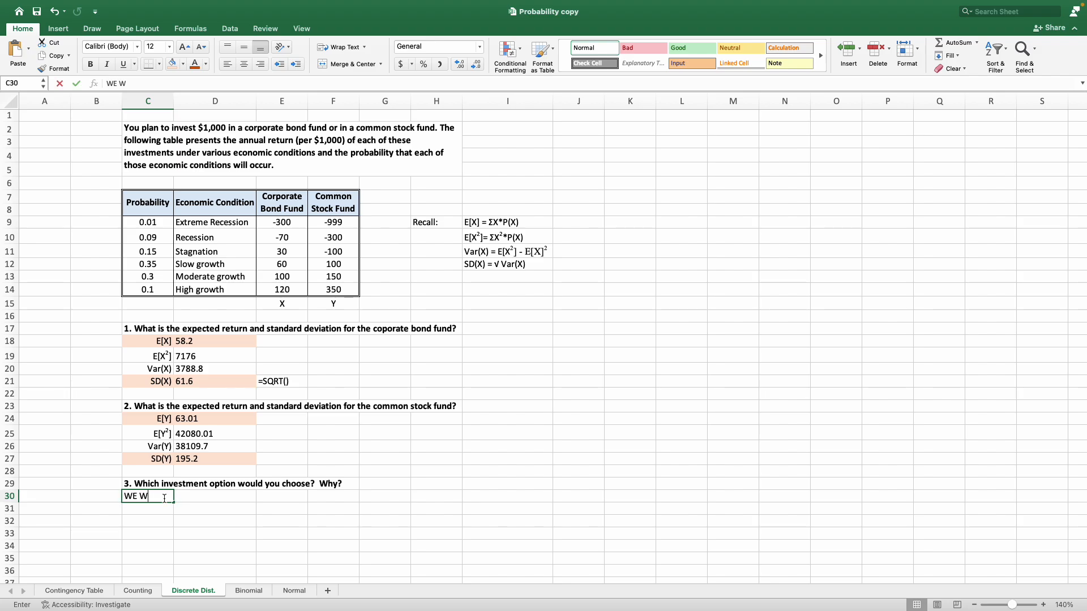
key(BackSpace)
key(BackSpace)
key(BackSpace)
text(would likely choose the co)
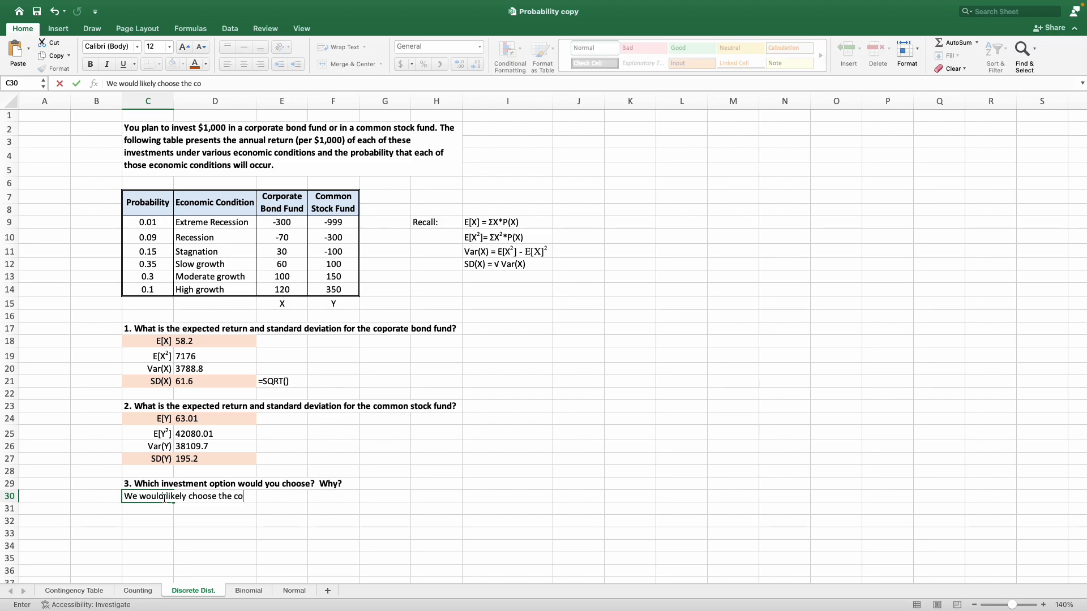
text(mmon stock fund)
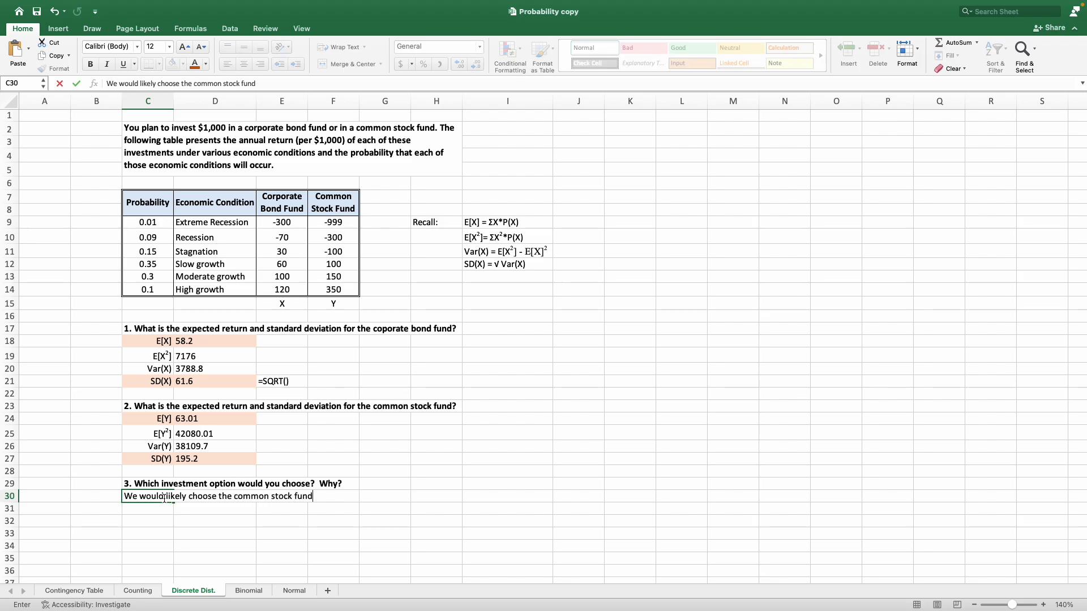
text( because its expected ret)
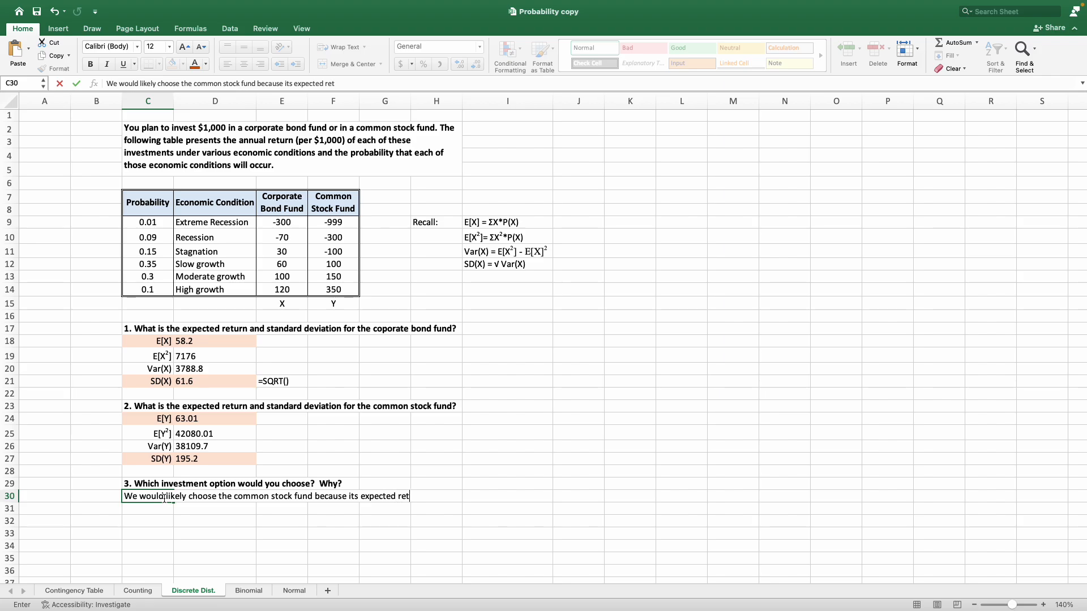
text(urn in)
text( greater.)
key(Return)
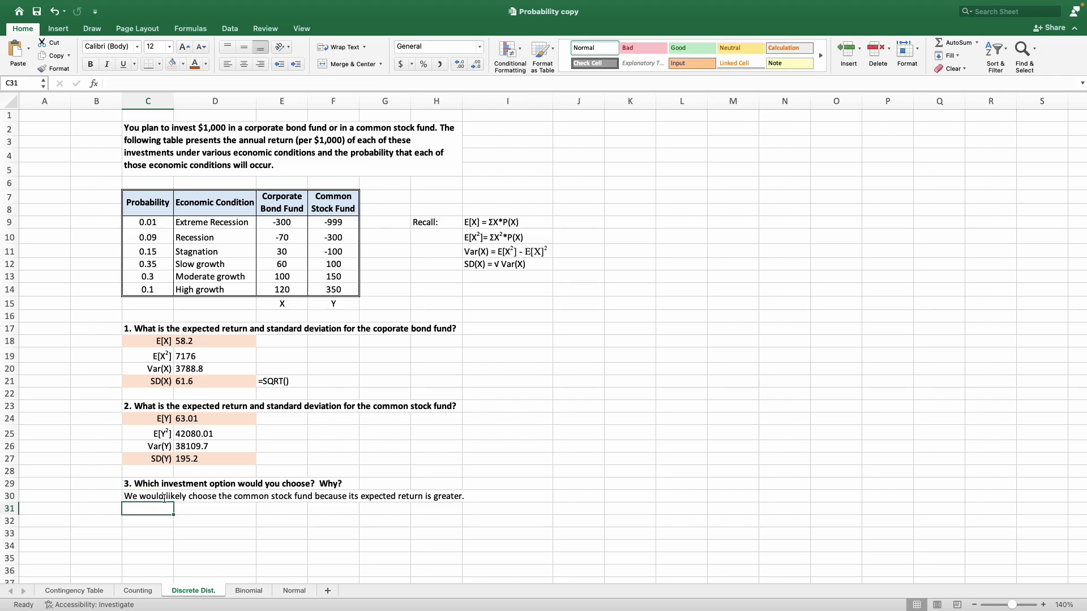
Fill the answer cell C30 with the same light orange colour as the other answers and reselect the E[Y] value in D24.
click(165, 498)
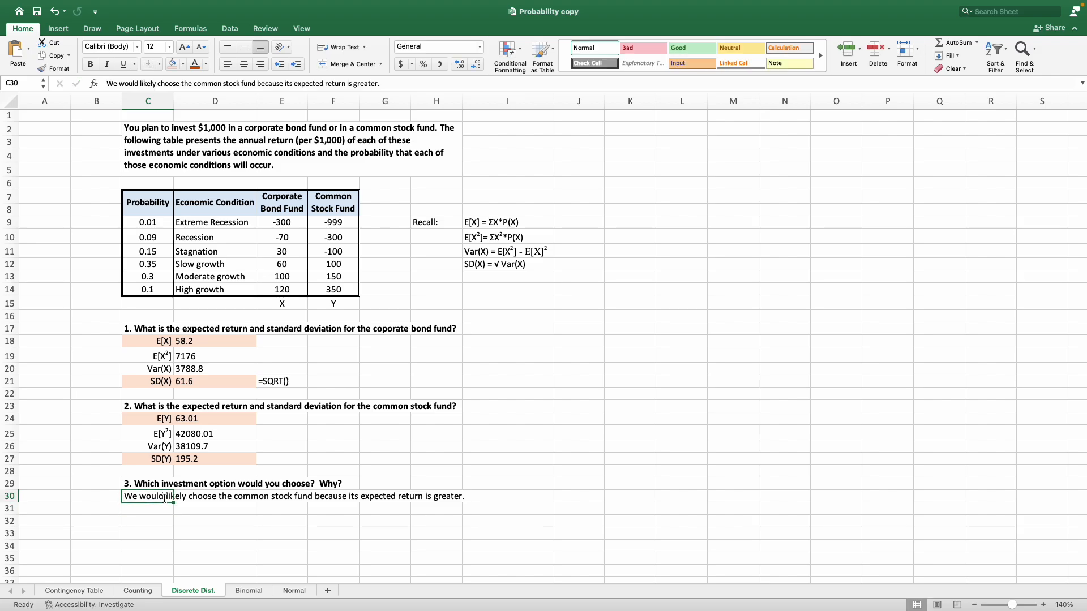
click(172, 64)
click(214, 420)
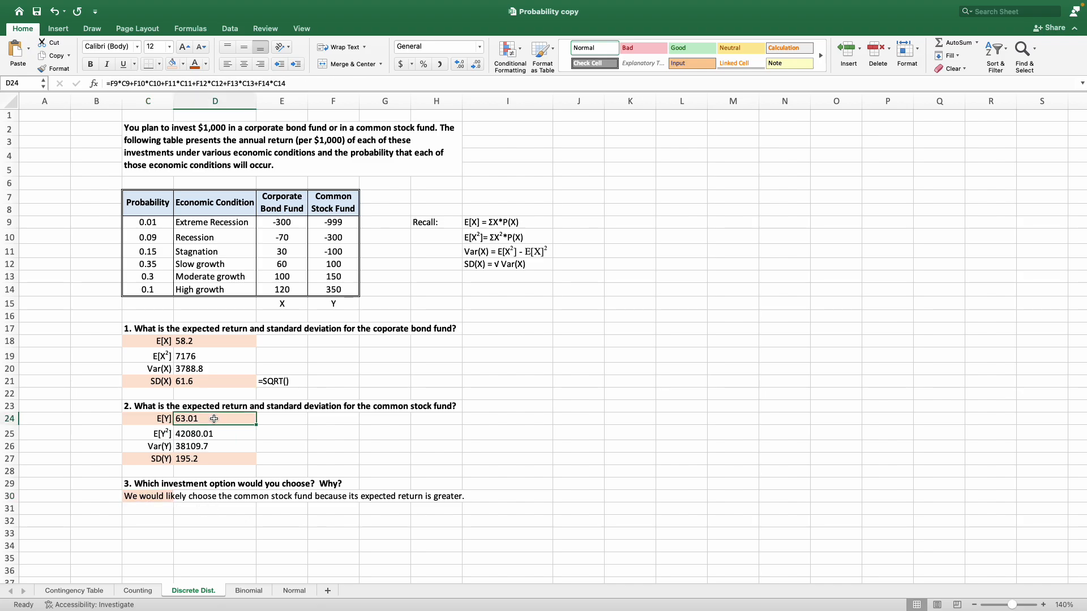
Compare the expected returns in rows 18 and 24 and the standard deviations in rows 21 and 27 for the two funds.
click(214, 369)
click(213, 342)
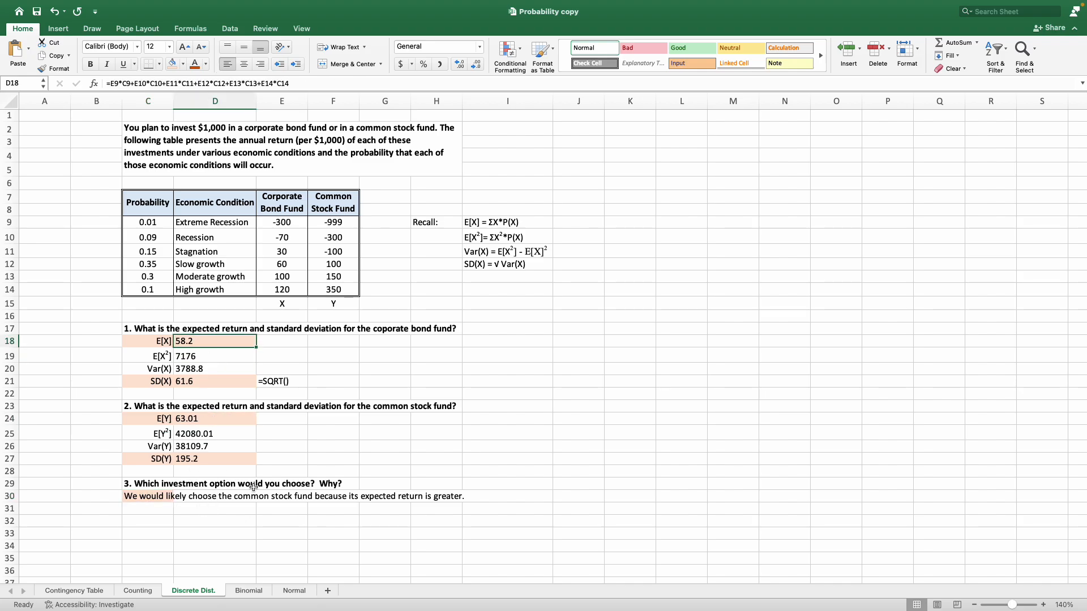
drag(154, 381, 198, 382)
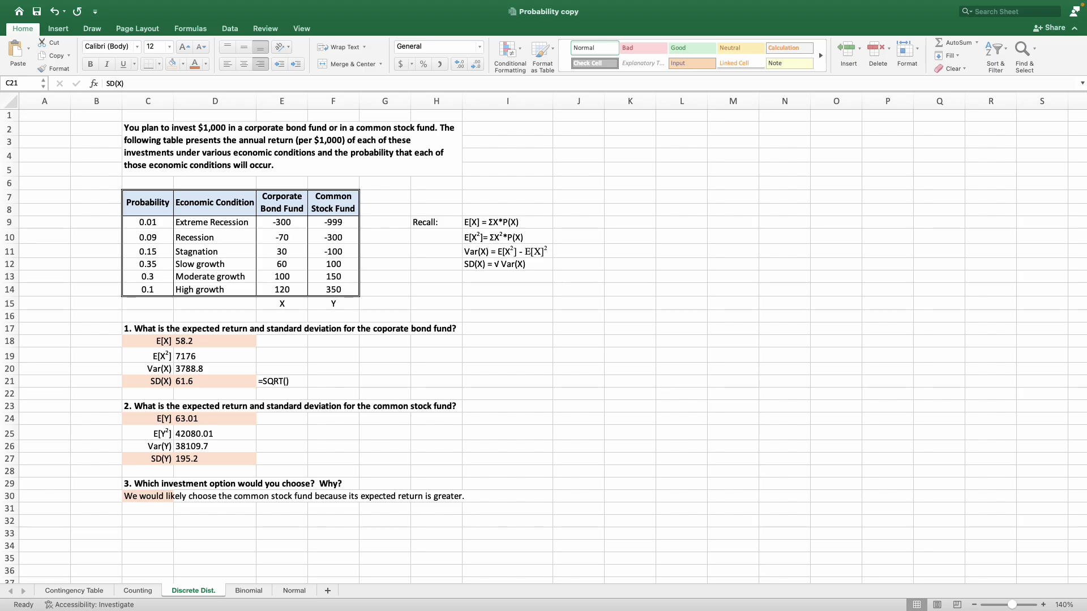
click(226, 501)
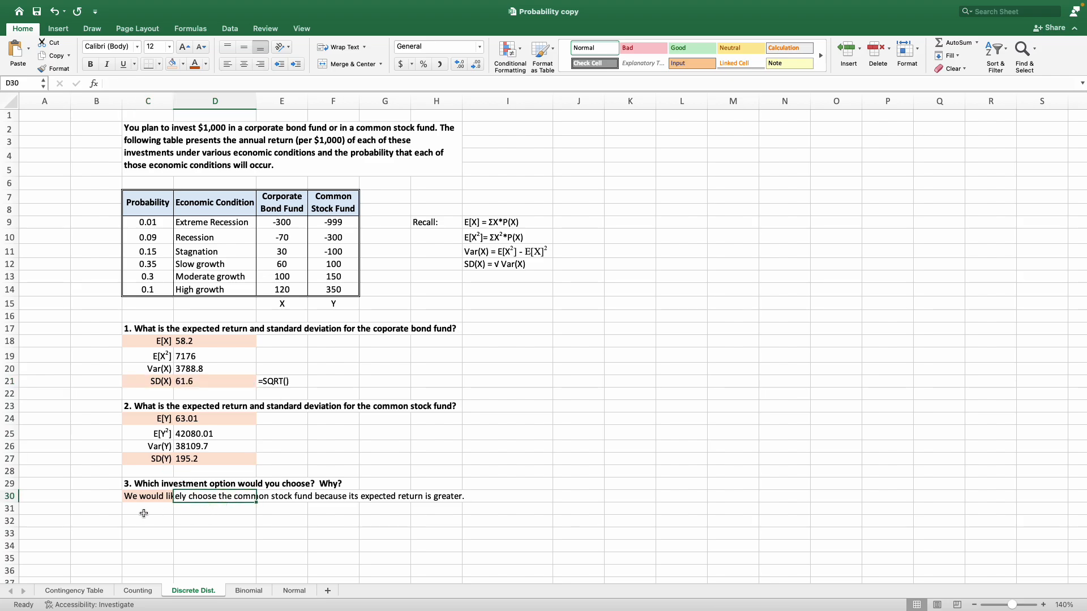
click(161, 340)
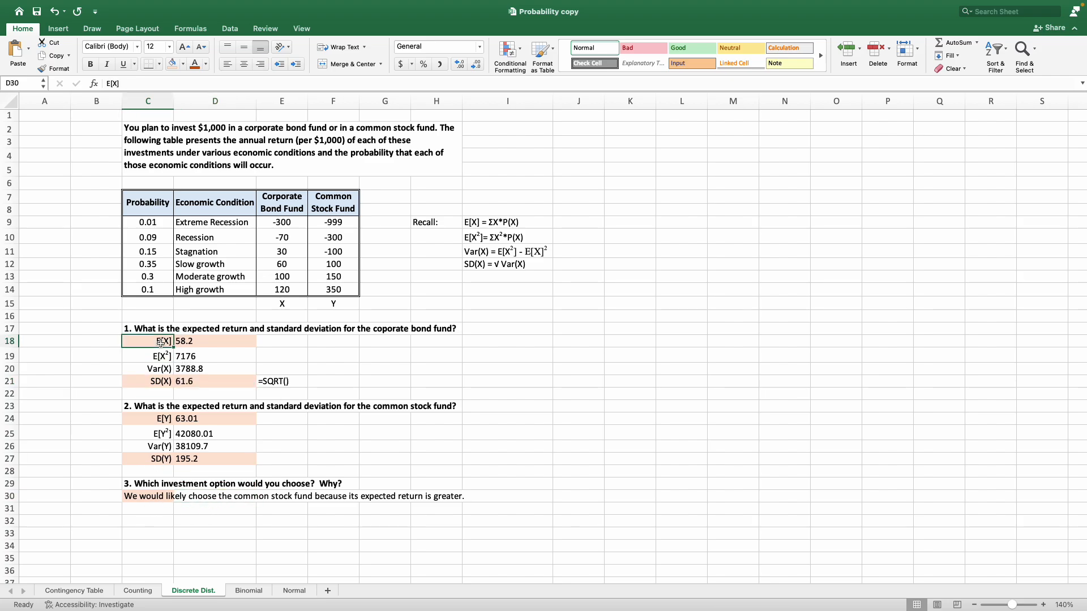
drag(160, 341, 184, 340)
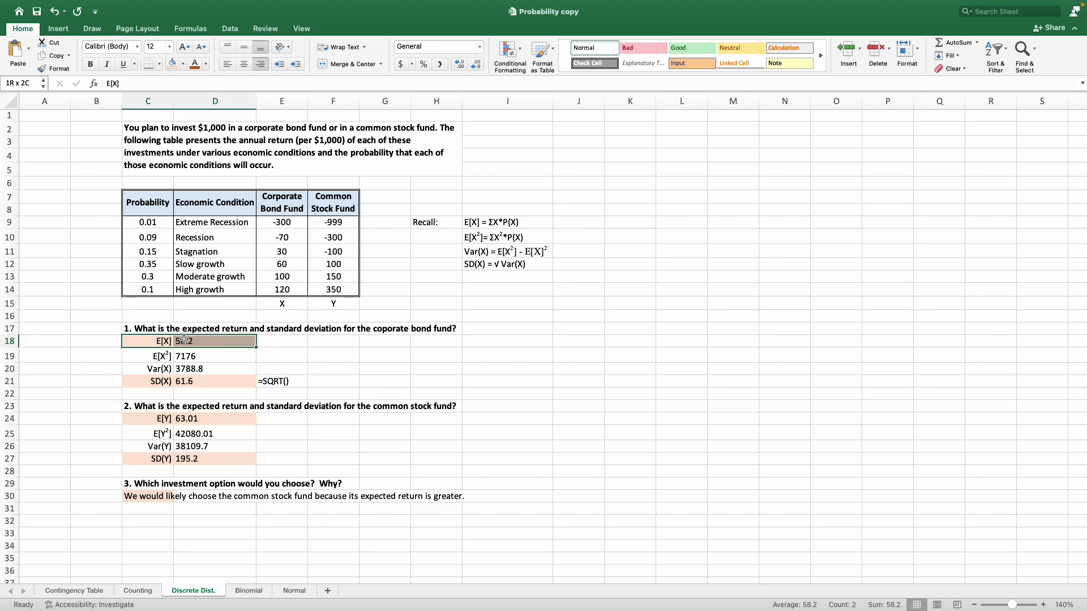
drag(160, 417, 187, 415)
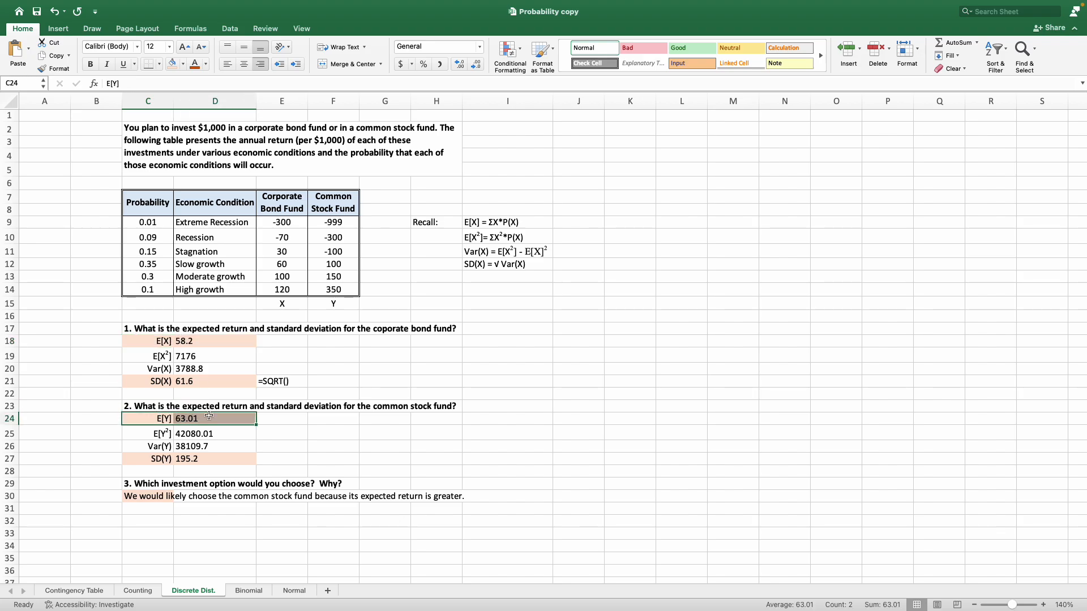
click(140, 381)
drag(140, 381, 198, 381)
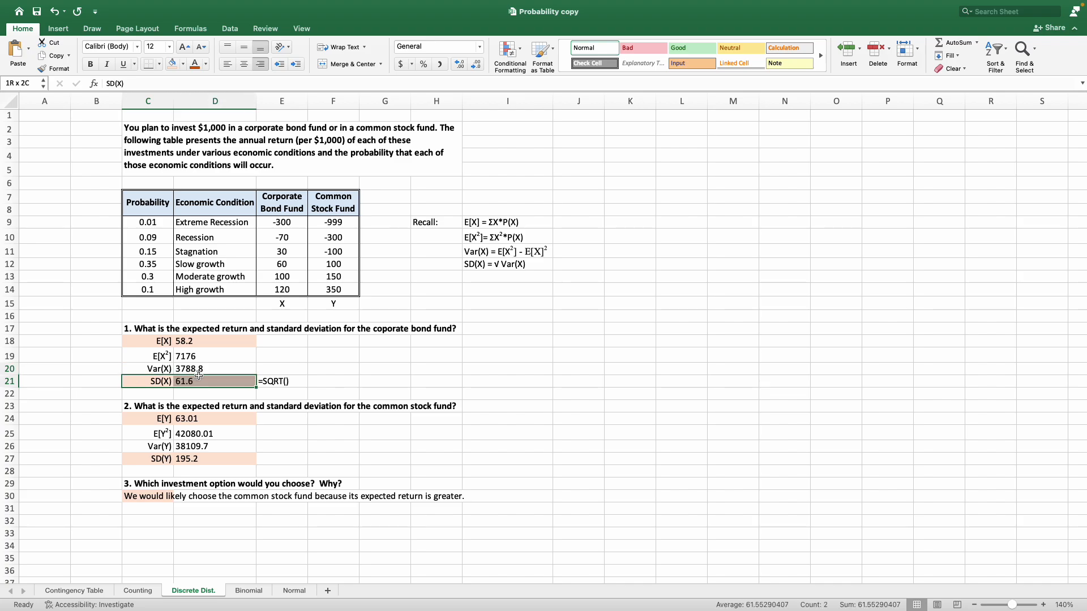
drag(143, 459, 204, 459)
Enter in C31 "However, we might be more inclinded to pursue the coporate bond fund because it is not as variable." and fill the cell light orange.
click(148, 509)
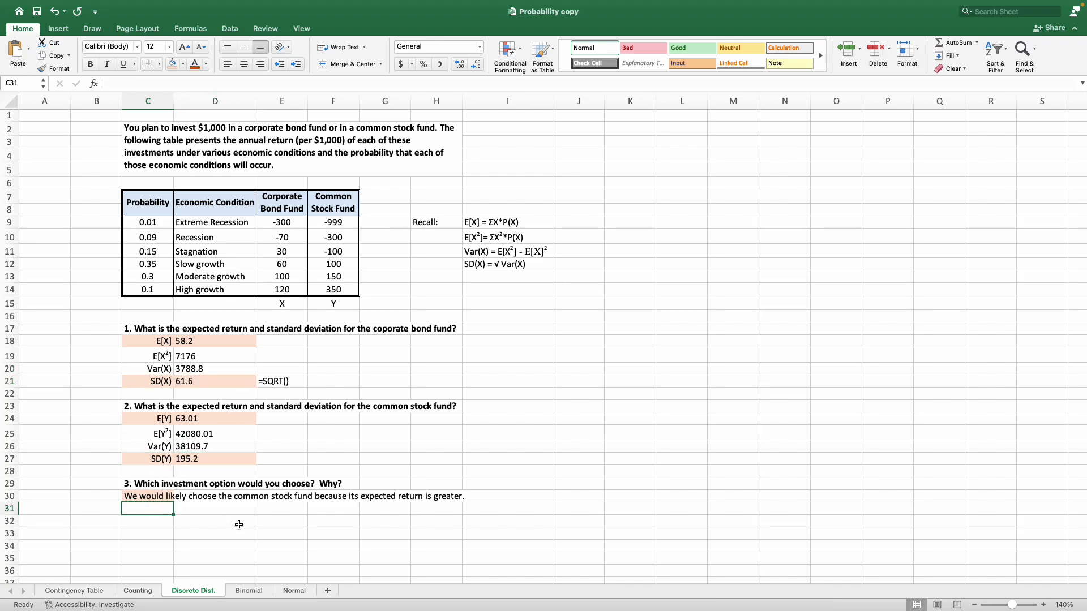
text(Howeve)
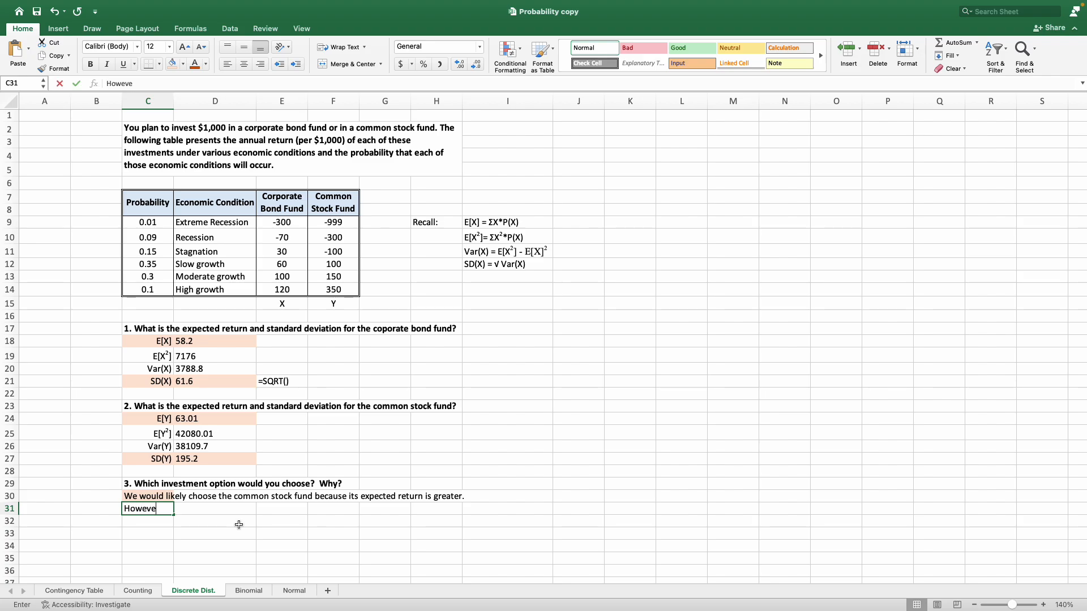
text(r, we mig)
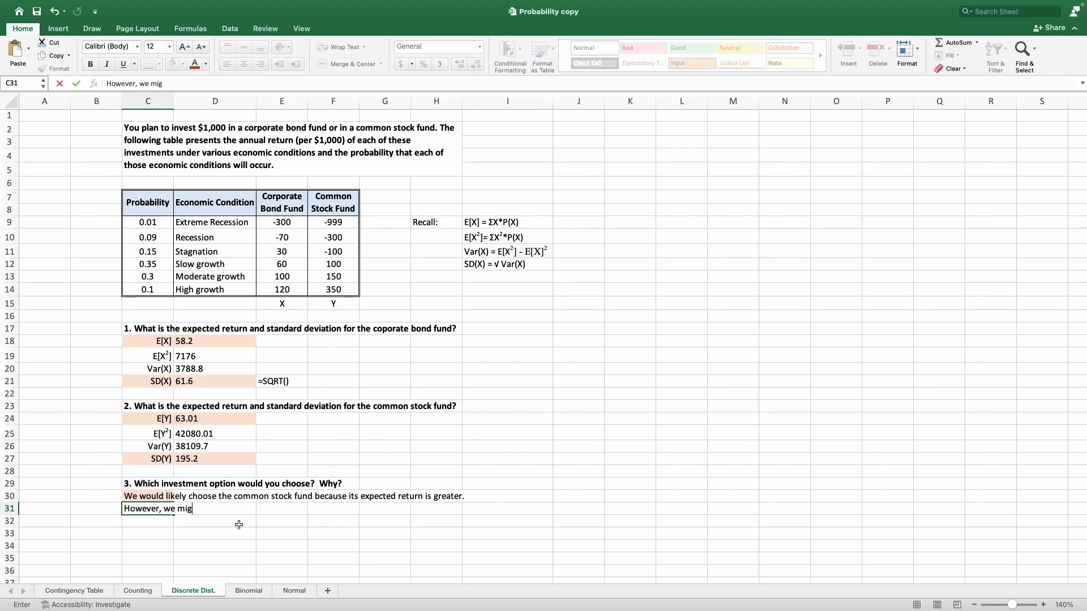
text(ht be more inclind)
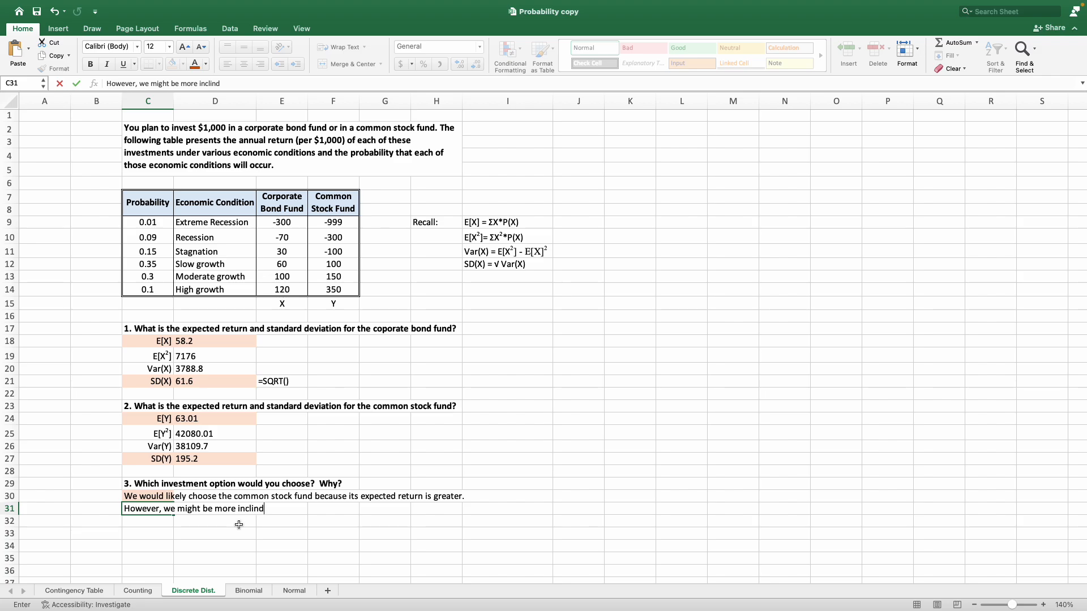
text(ed to pursue the coporate )
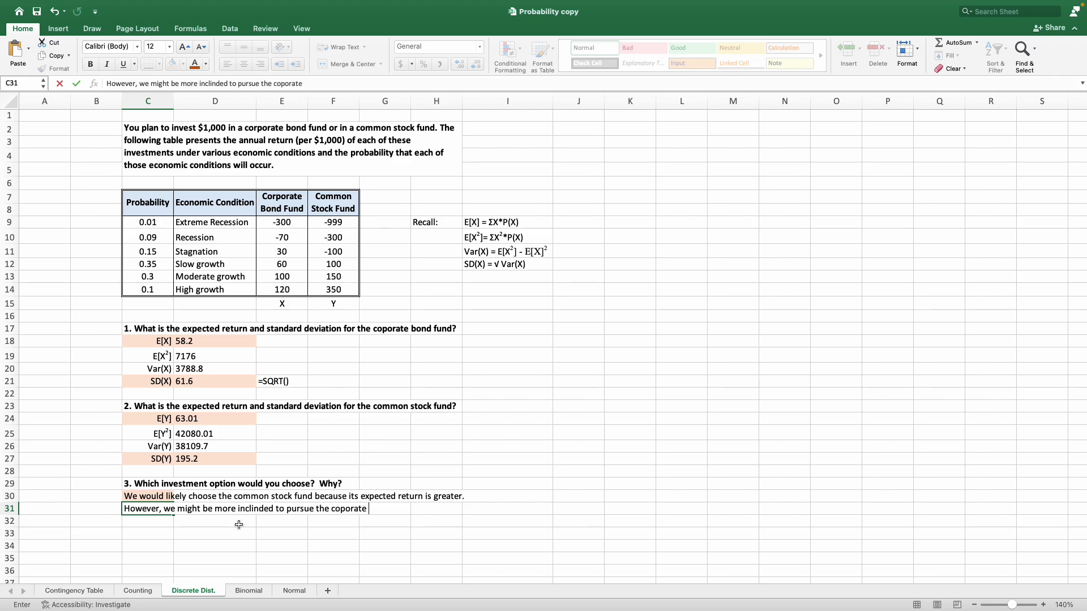
text(bond fund becau)
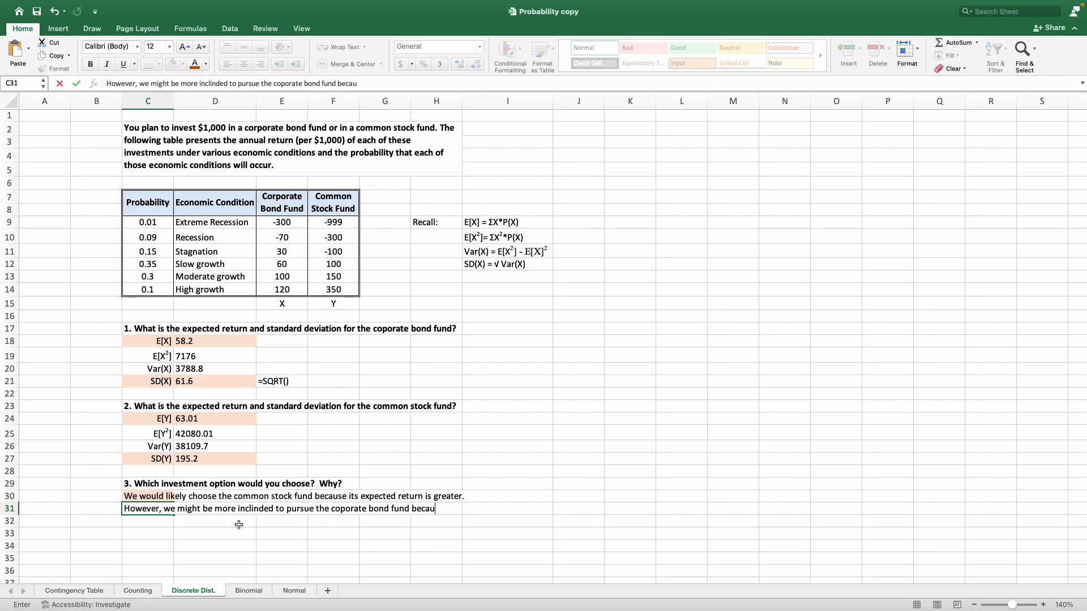
text(se it is not as variabl)
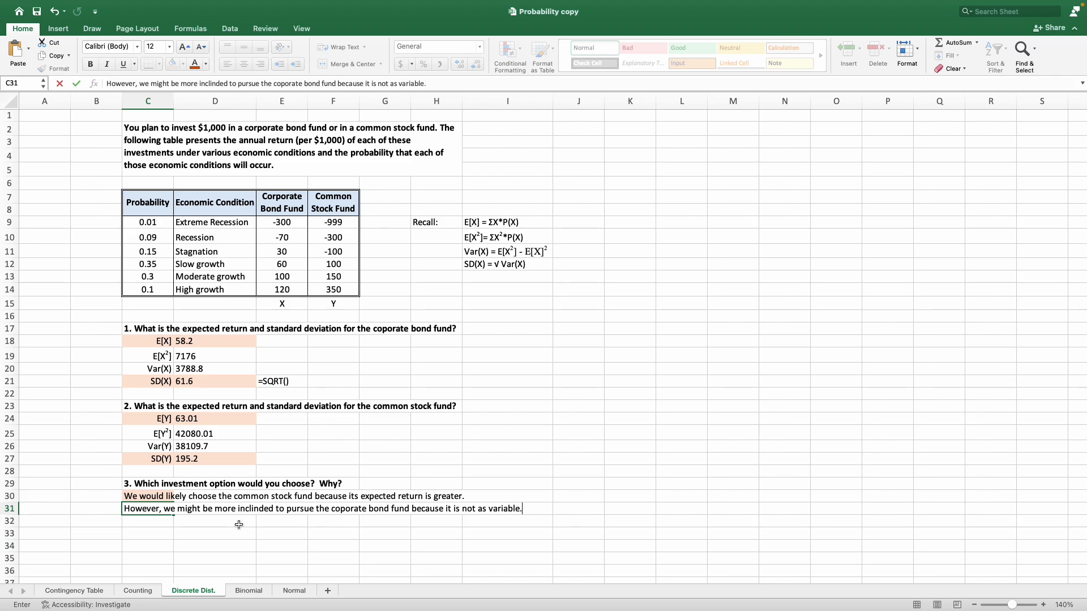
text(e.)
key(Return)
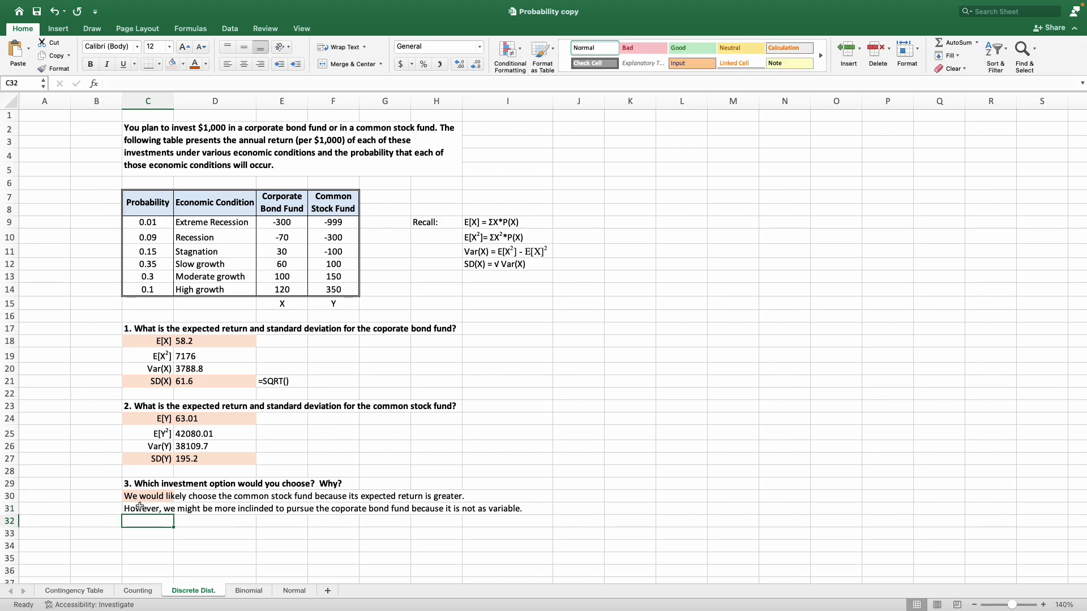
click(140, 508)
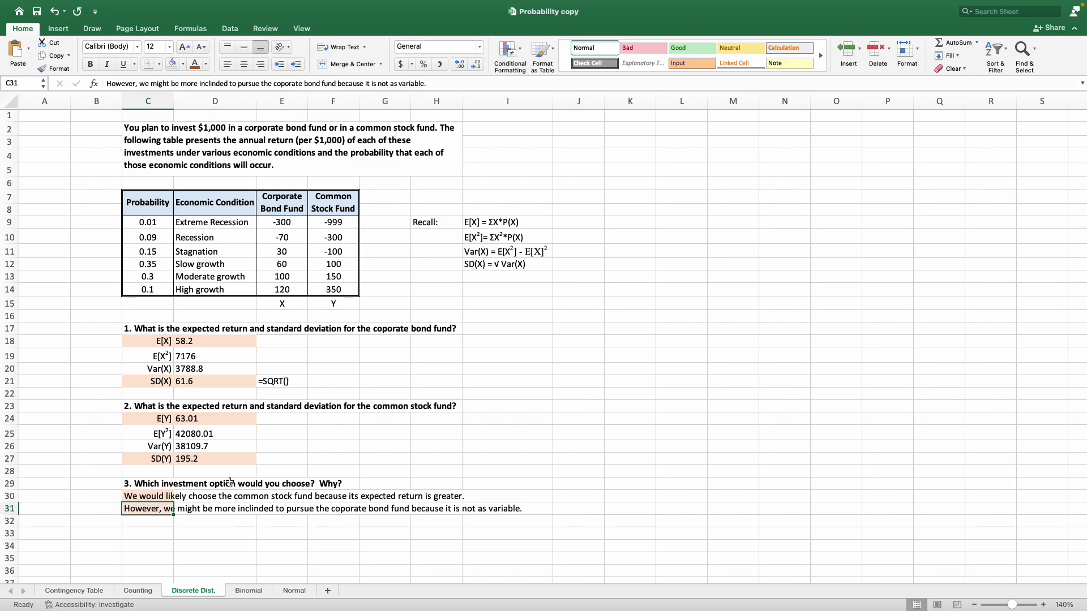
Review the common stock fund's SD(Y) and E[Y], compare both funds' return columns in the table, and return to cell A1.
click(211, 456)
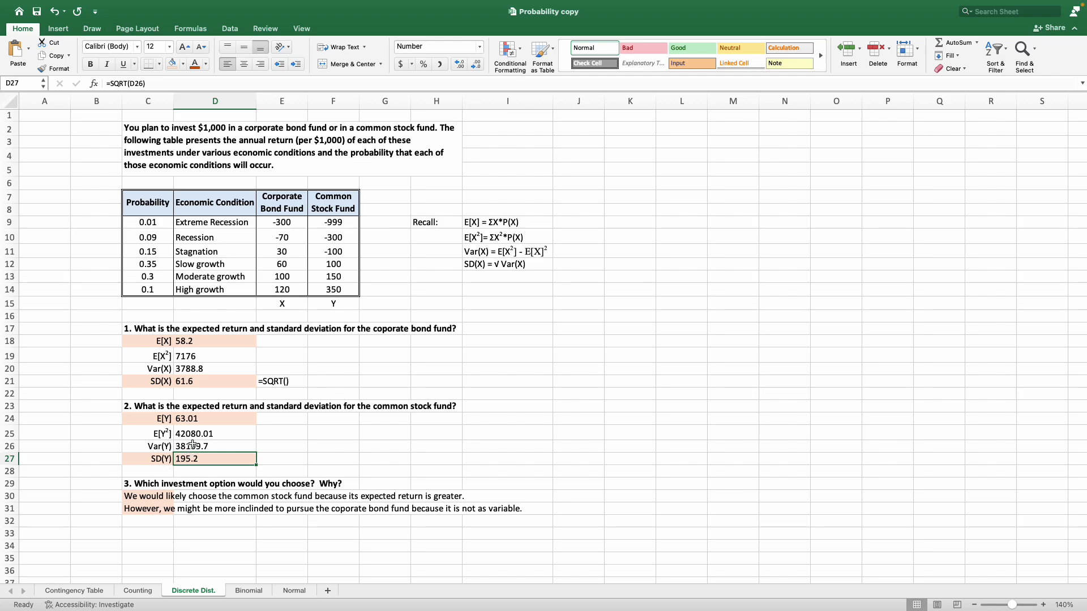
click(233, 422)
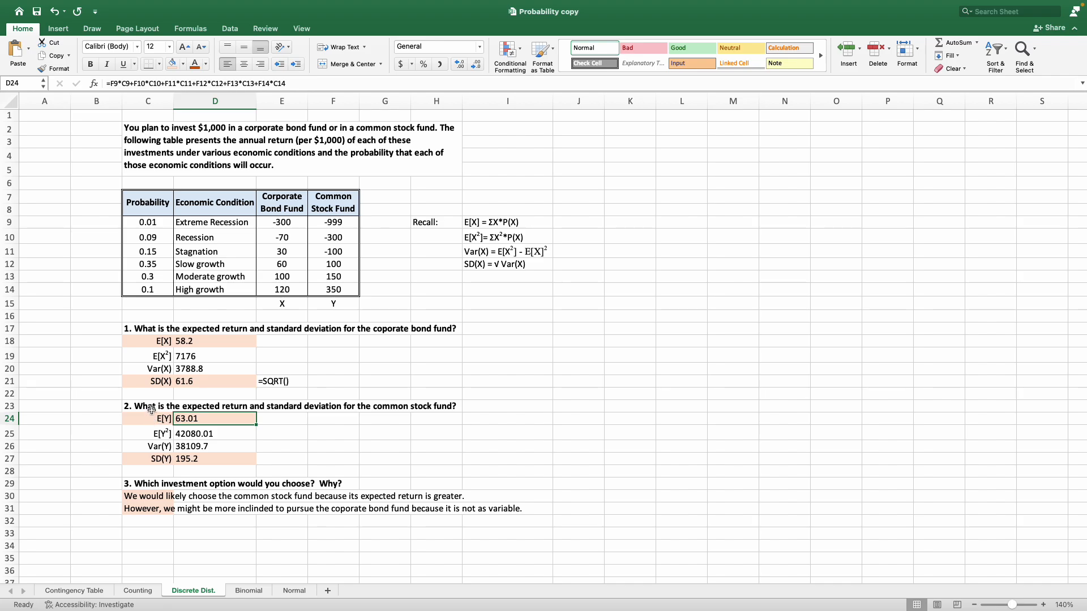
drag(338, 196, 343, 298)
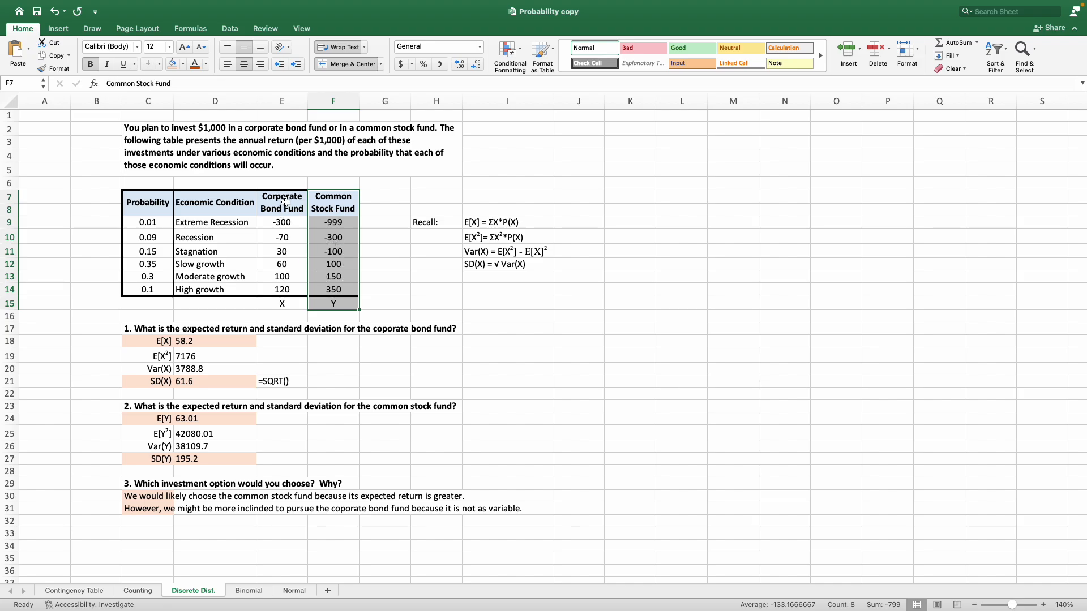
drag(285, 202, 282, 303)
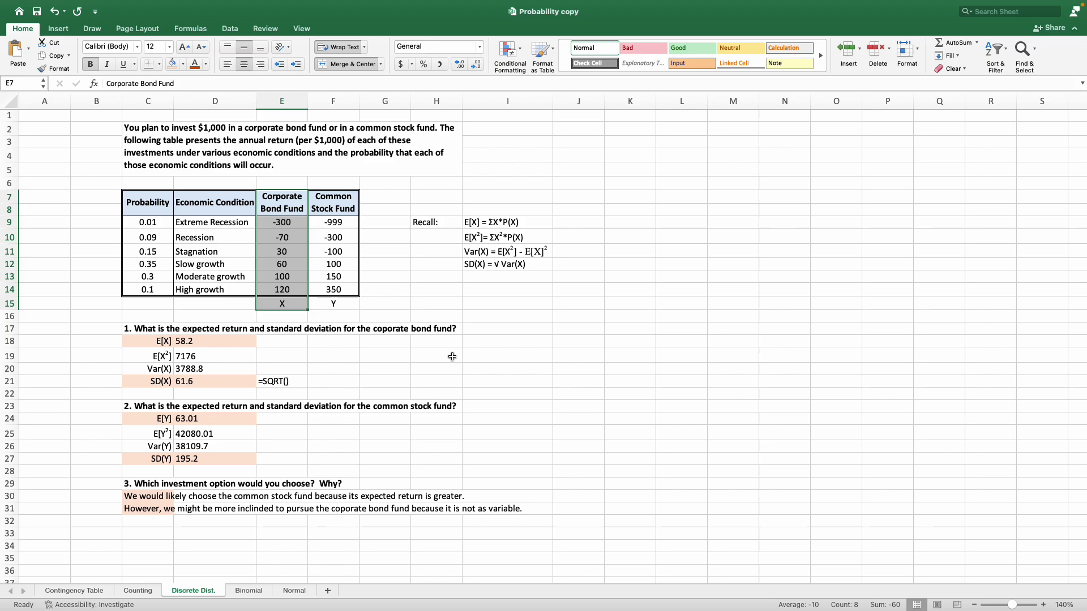
click(497, 403)
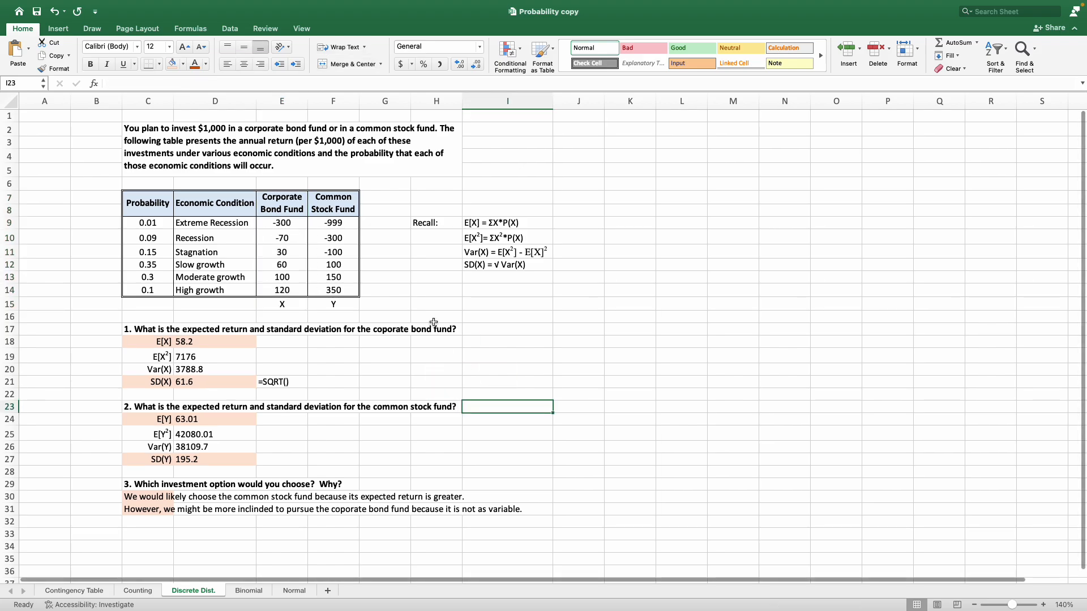
click(56, 117)
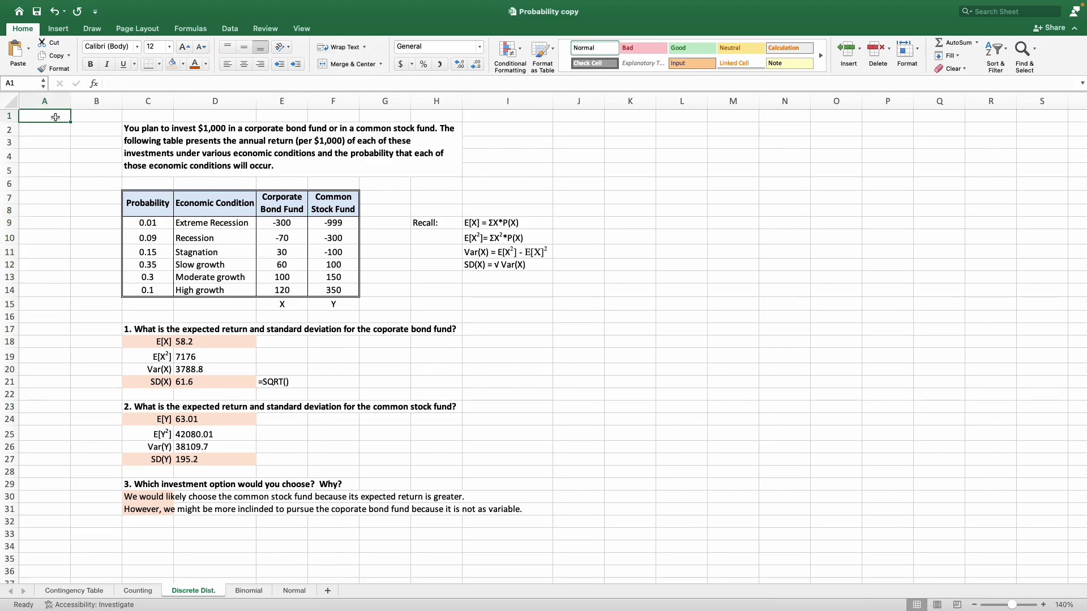
mouse_move(868, 3)
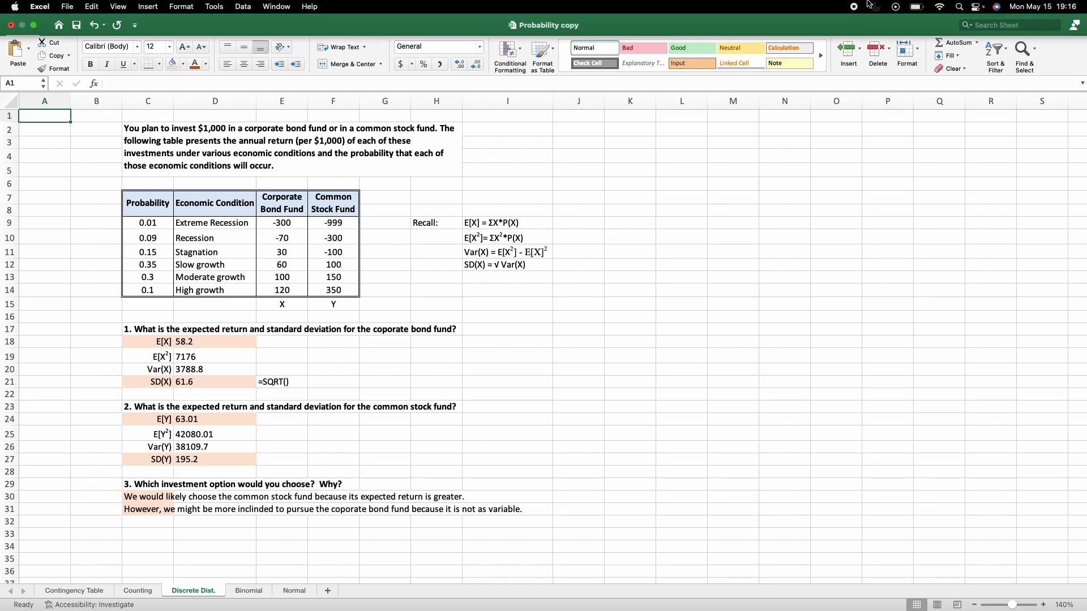